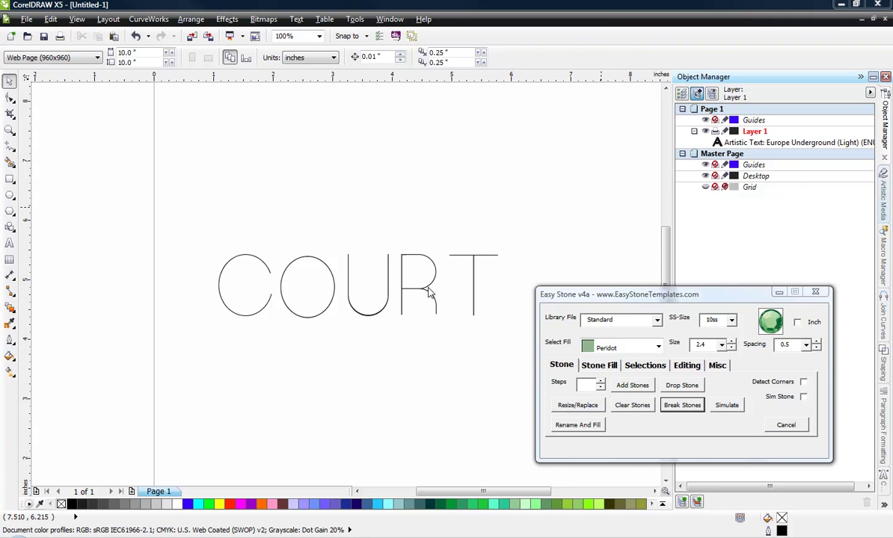
# Step: Transfer the COURT lettering from CorelDRAW to Funtime by pasting it and placing it near the middle of the page
pyautogui.click(428, 292)
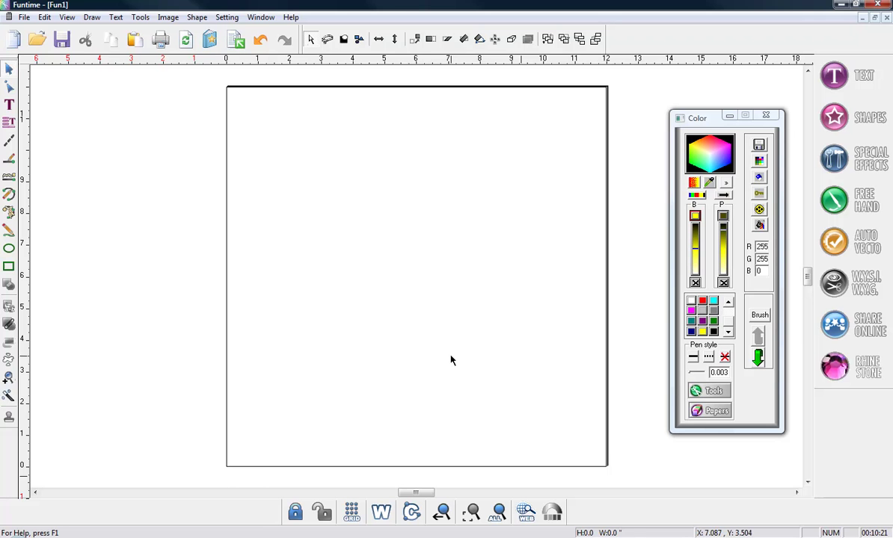
pyautogui.hotkey('ctrl', 'v')
pyautogui.moveTo(296, 457); pyautogui.dragTo(399, 275)
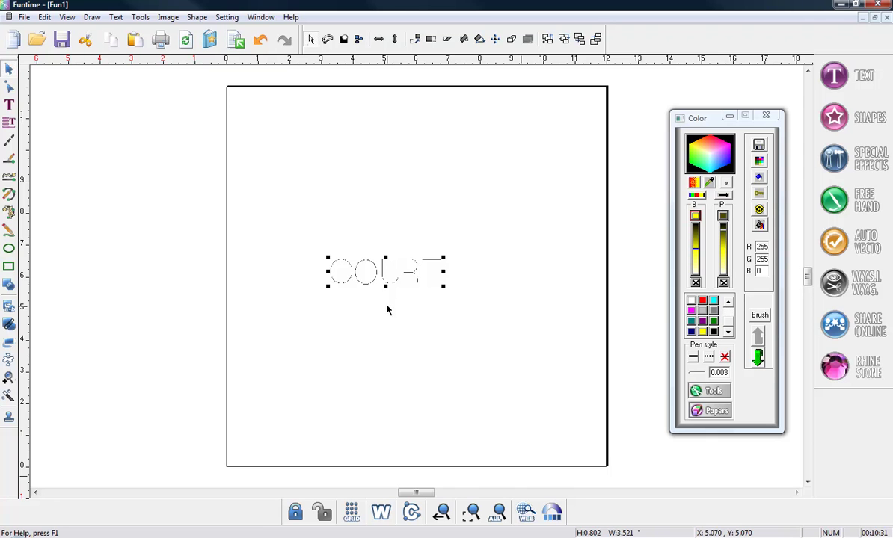
pyautogui.moveTo(385, 271); pyautogui.dragTo(386, 290)
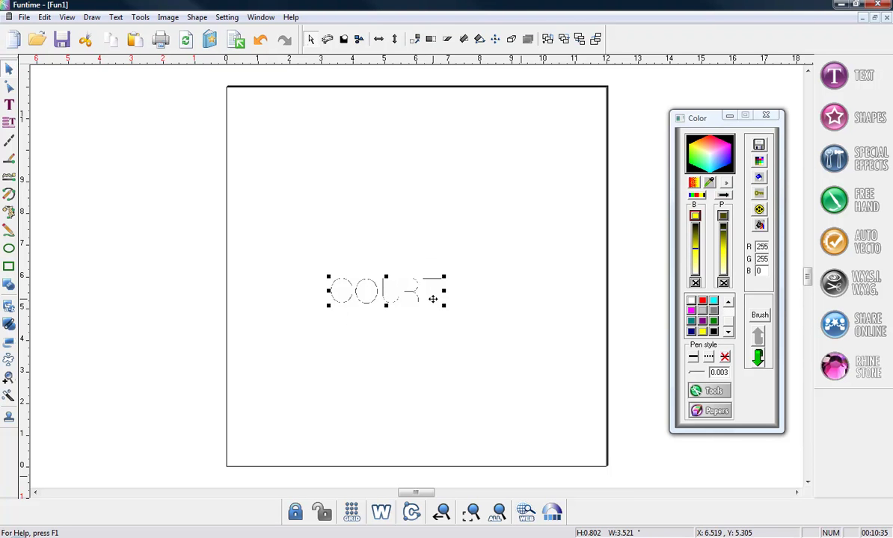
# Step: Convert the pasted COURT lettering into 7 SS rhinestones with a stone size of 0.09
pyautogui.click(832, 363)
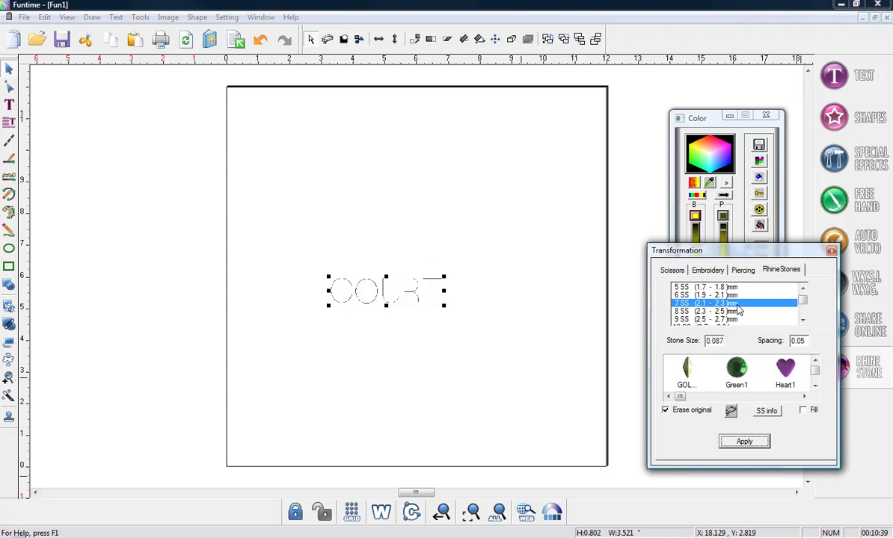
pyautogui.click(716, 341)
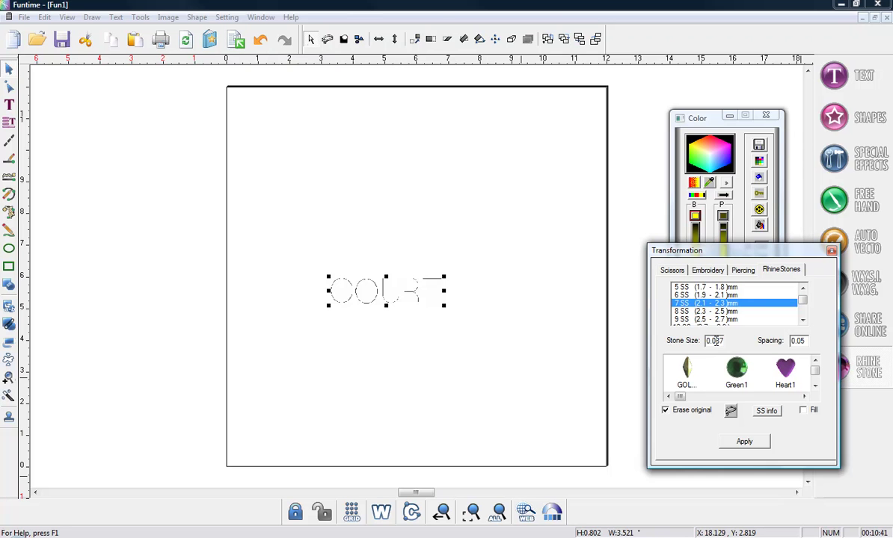
pyautogui.moveTo(716, 340); pyautogui.dragTo(733, 337)
pyautogui.write('9')
pyautogui.click(744, 443)
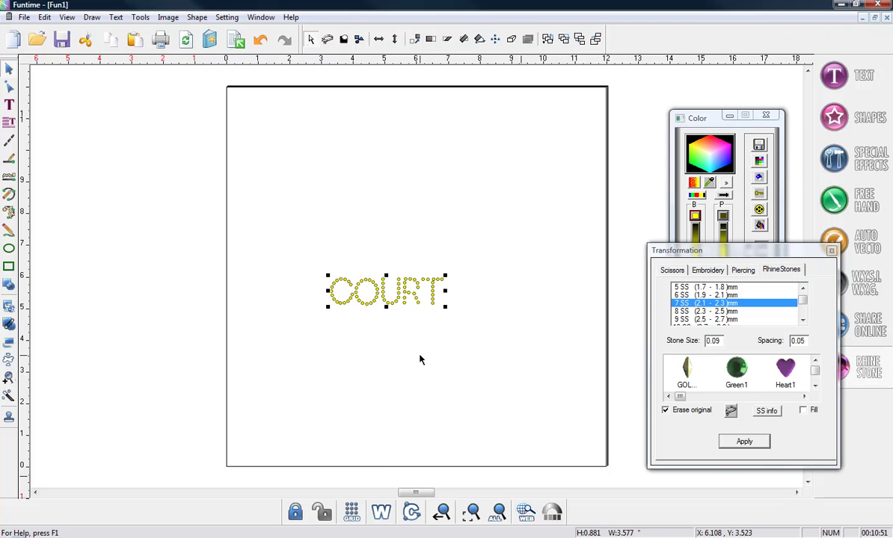
pyautogui.click(442, 513)
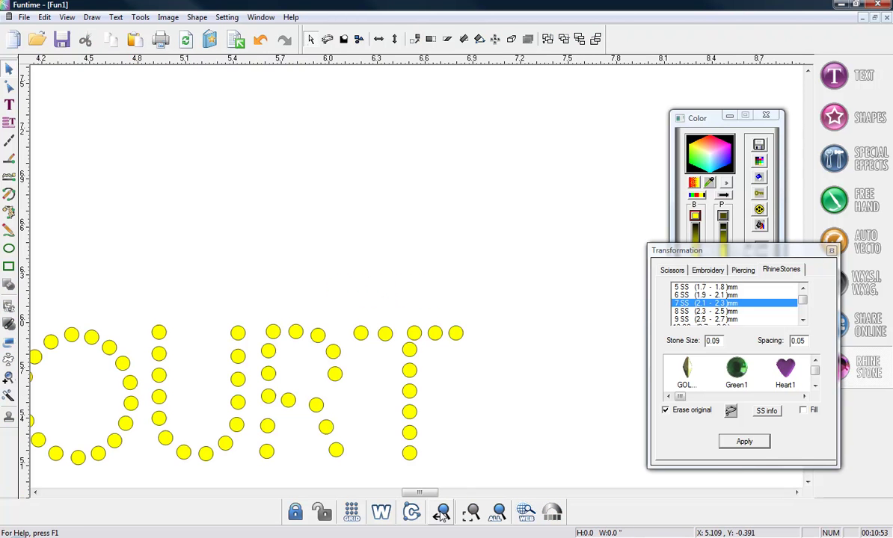
pyautogui.moveTo(412, 493); pyautogui.dragTo(405, 496)
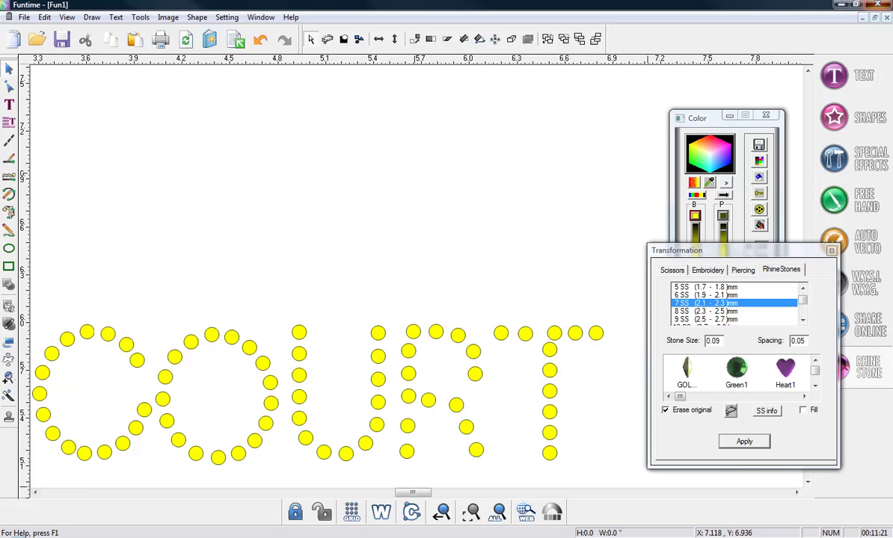
# Step: Close Funtime, switch to DRAWings PRO and select the COURT lettering there
pyautogui.click(877, 4)
pyautogui.click(457, 301)
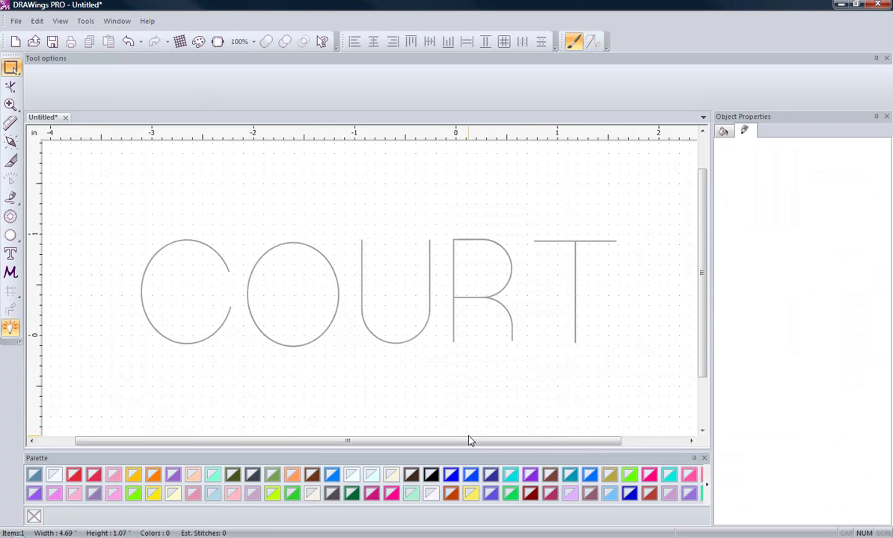
pyautogui.click(409, 343)
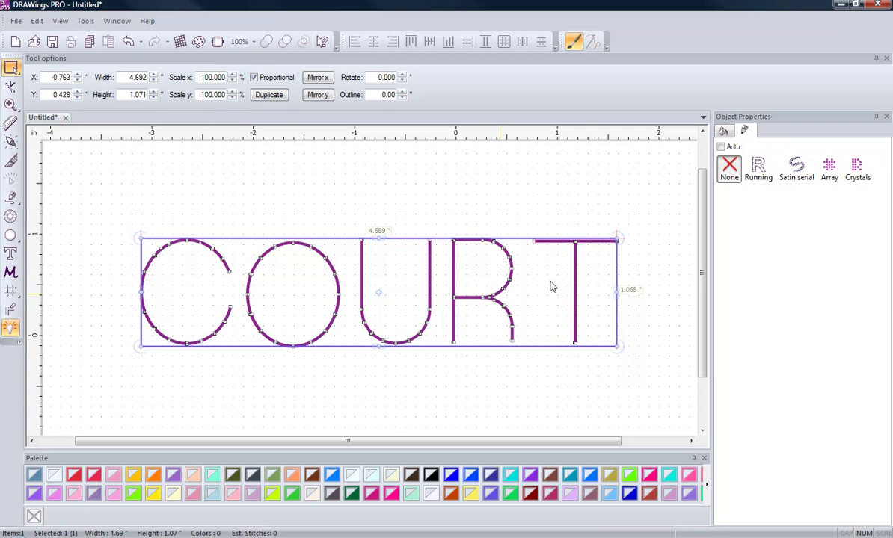
# Step: Apply a Crystals outline to the COURT lettering using the SS 8, 2.3-2.4 mm size
pyautogui.click(858, 169)
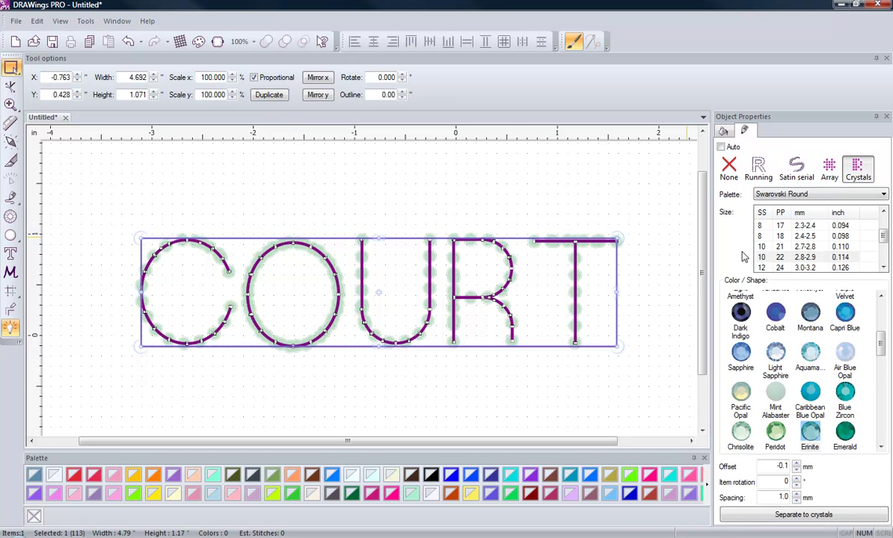
pyautogui.click(515, 164)
pyautogui.click(457, 253)
pyautogui.moveTo(885, 238); pyautogui.dragTo(880, 217)
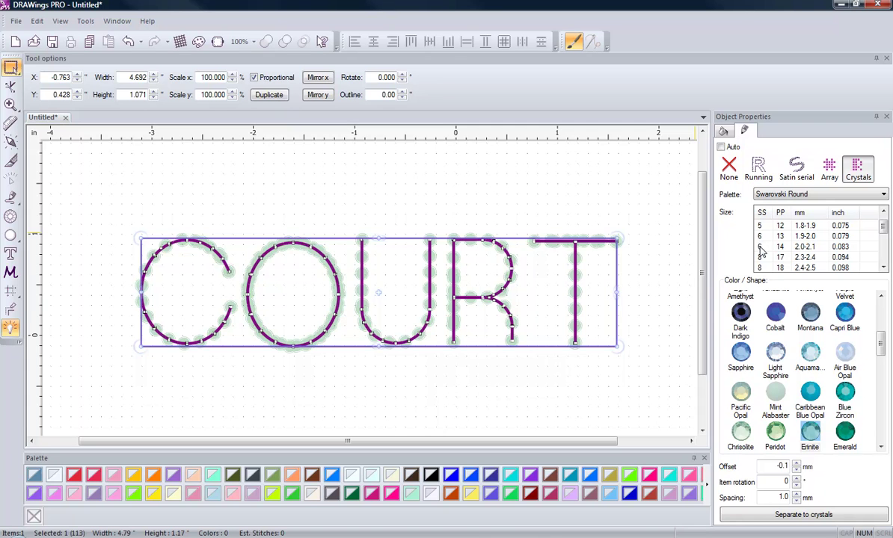
pyautogui.click(760, 256)
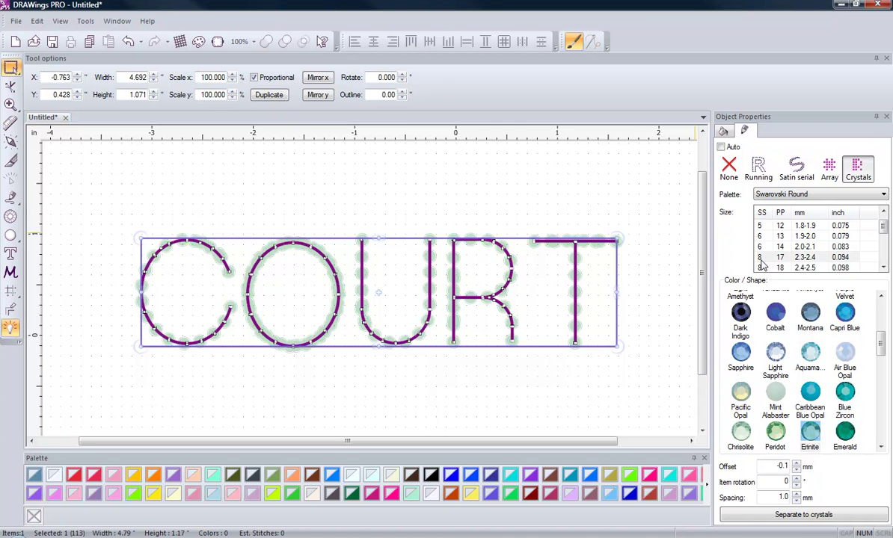
pyautogui.click(419, 192)
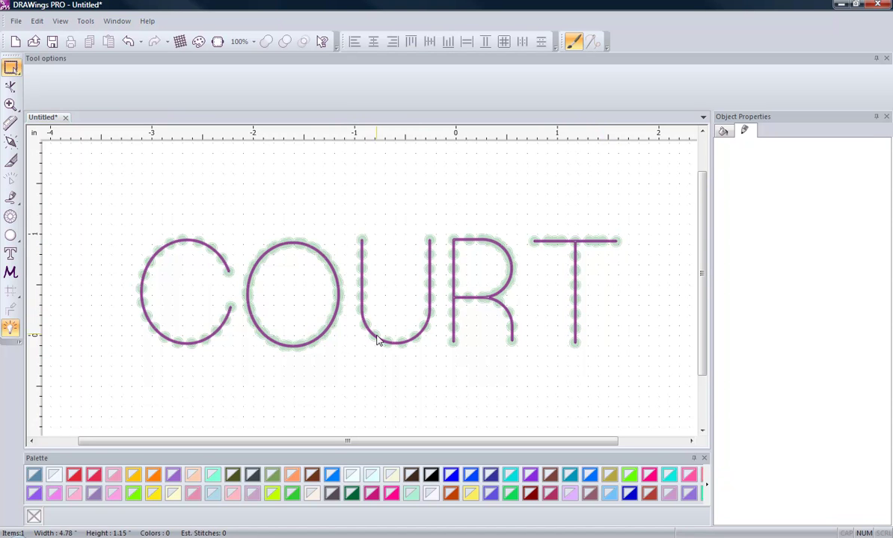
pyautogui.click(317, 341)
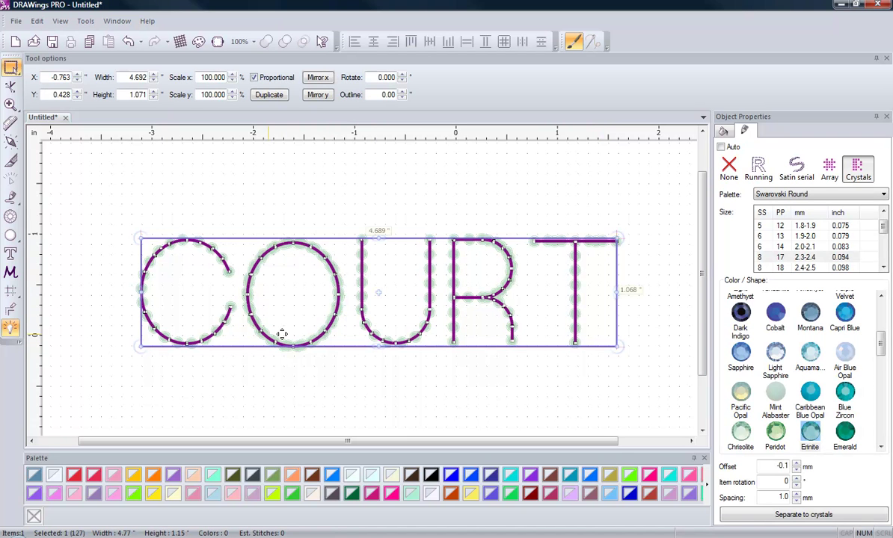
# Step: Try other offsets for the outline crystals, and set the lettering's outline type back to None
pyautogui.click(797, 472)
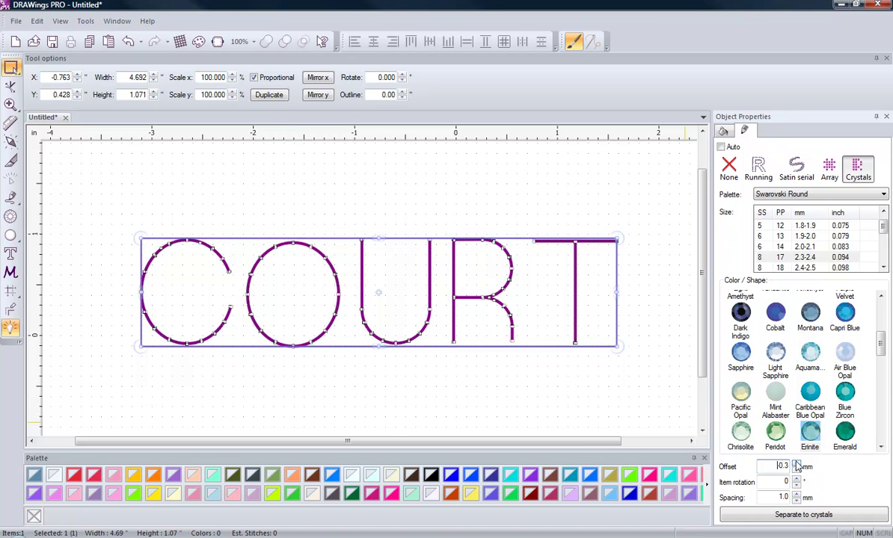
pyautogui.click(797, 464)
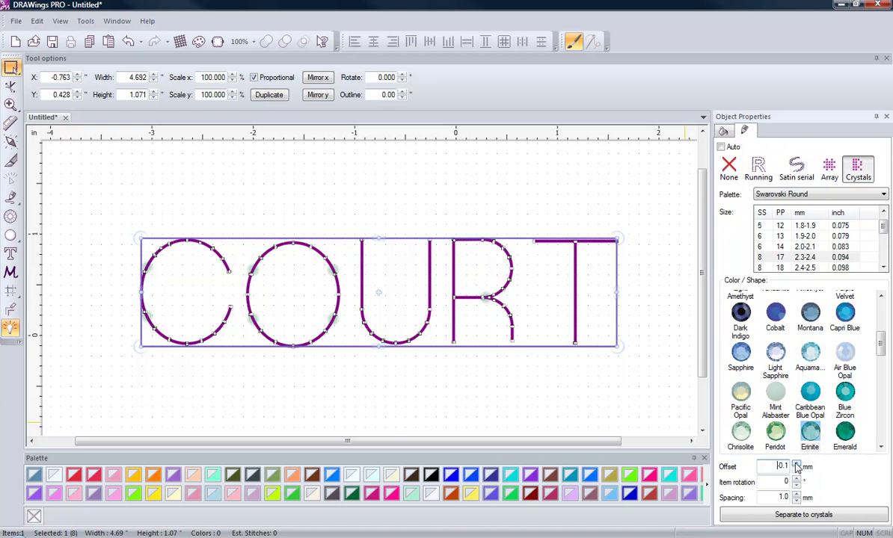
pyautogui.click(730, 168)
# Step: Apply a Crystal fill to the COURT lettering and set its fill type to Single line
pyautogui.click(723, 131)
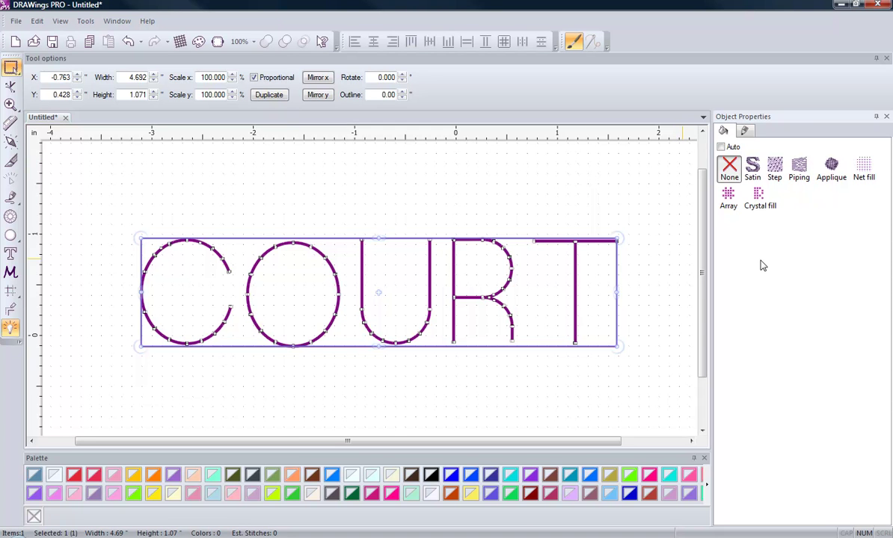
pyautogui.click(759, 196)
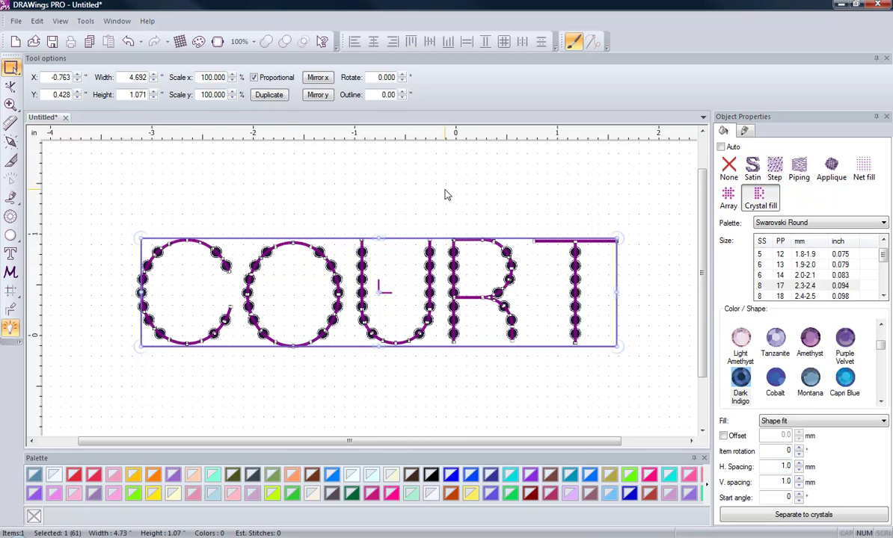
pyautogui.click(189, 259)
pyautogui.click(218, 258)
pyautogui.click(783, 419)
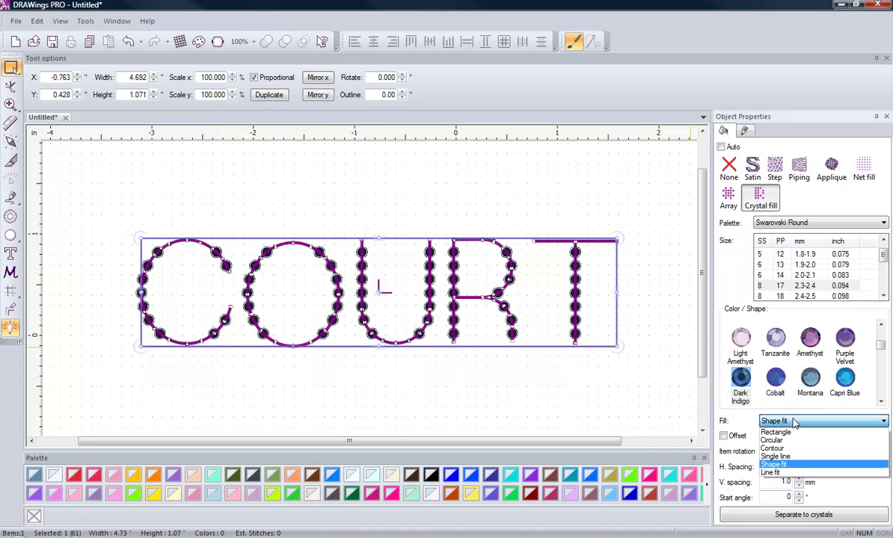
pyautogui.click(797, 457)
pyautogui.click(469, 397)
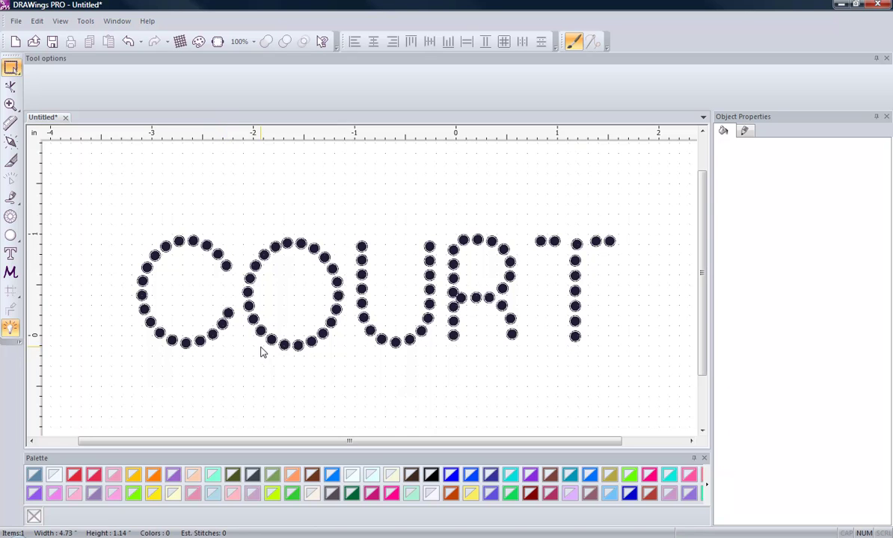
# Step: Enable the offset option for the lettering's single-line crystal fill and check the stones with the lettering deselected
pyautogui.click(408, 342)
pyautogui.click(486, 360)
pyautogui.click(511, 335)
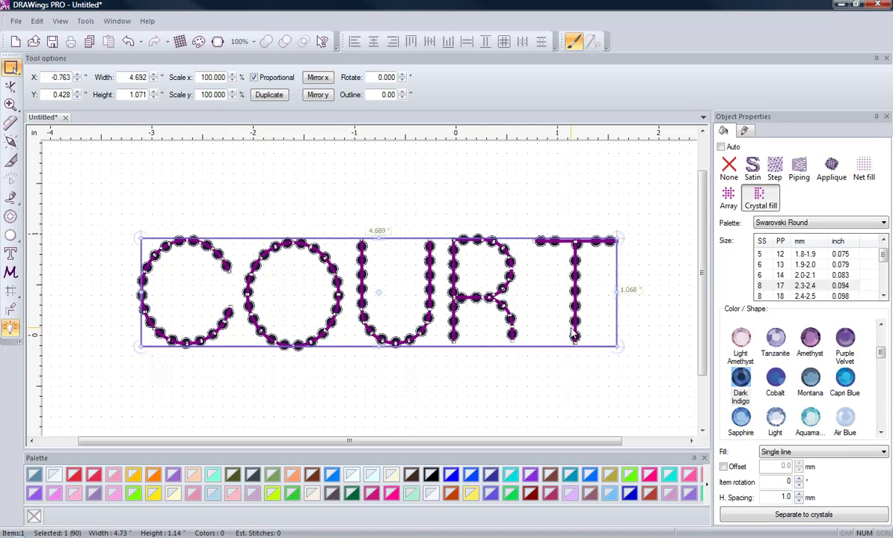
pyautogui.click(580, 388)
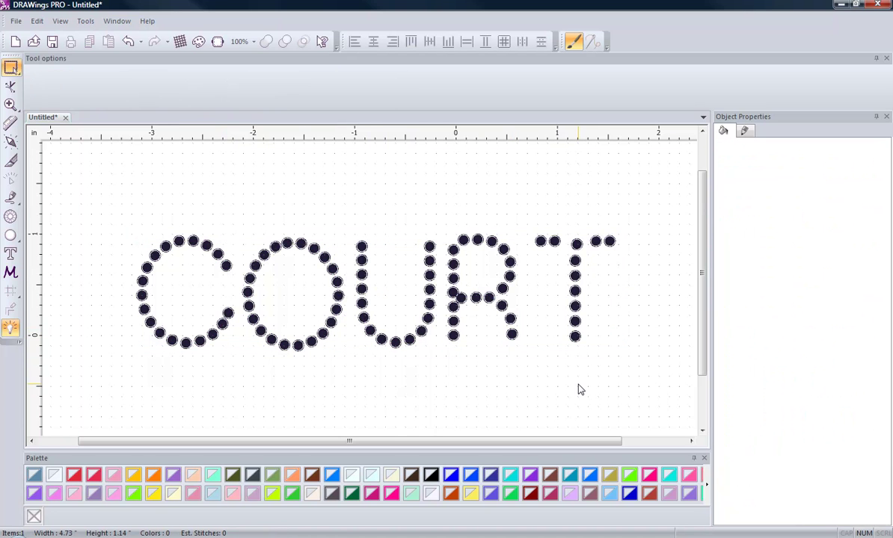
pyautogui.click(510, 337)
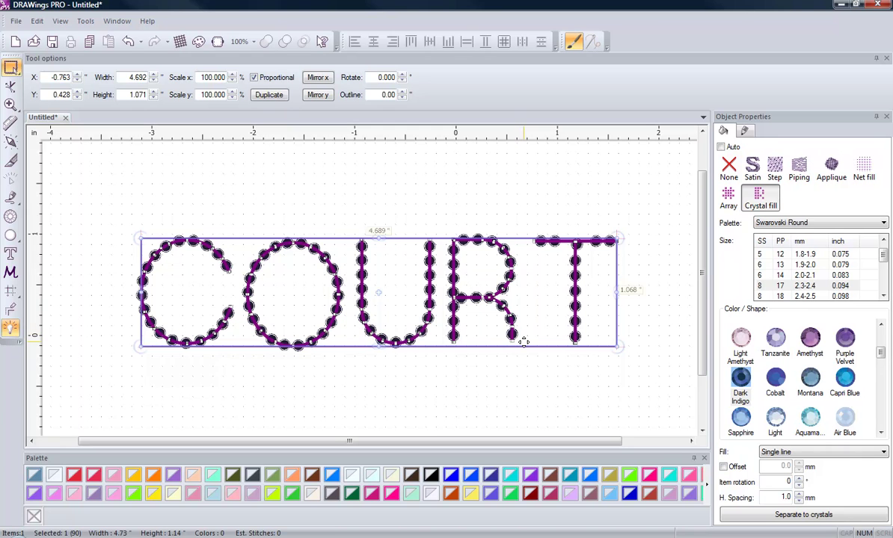
pyautogui.click(723, 467)
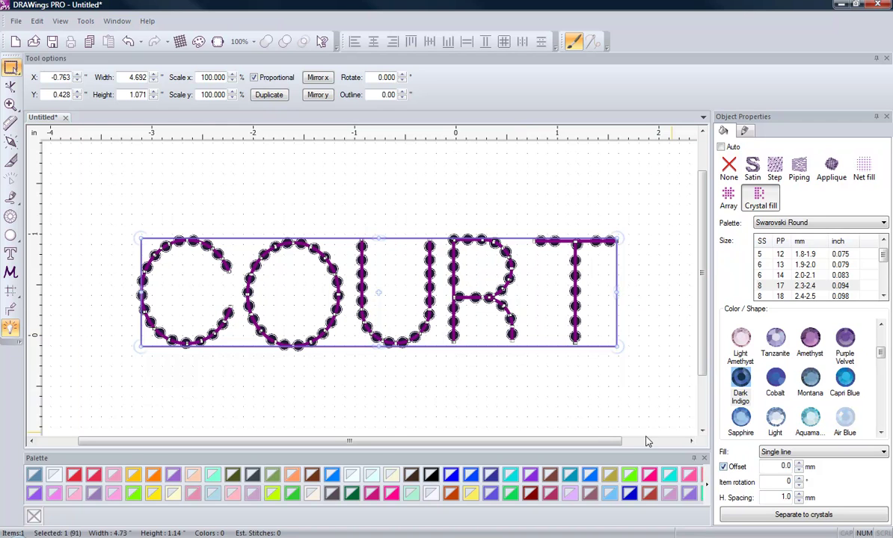
pyautogui.click(537, 386)
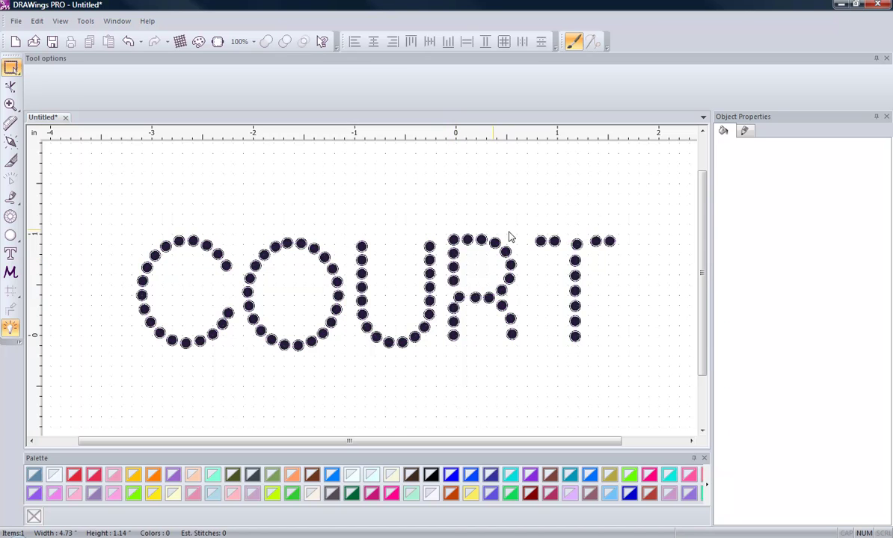
pyautogui.click(484, 345)
pyautogui.click(477, 384)
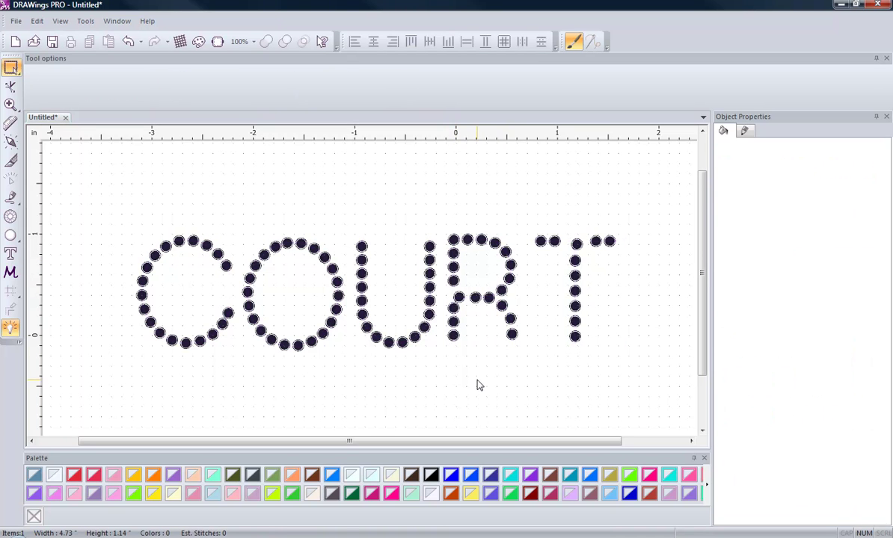
# Step: Try a crystal fill offset of -0.1 mm on the lettering and return the offset to 0.0 mm
pyautogui.click(452, 334)
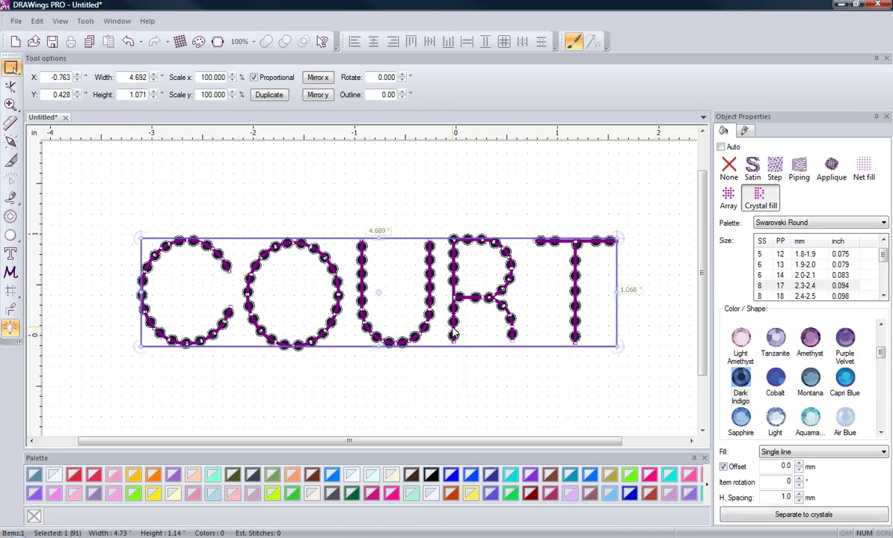
pyautogui.click(471, 374)
pyautogui.click(509, 319)
pyautogui.click(800, 464)
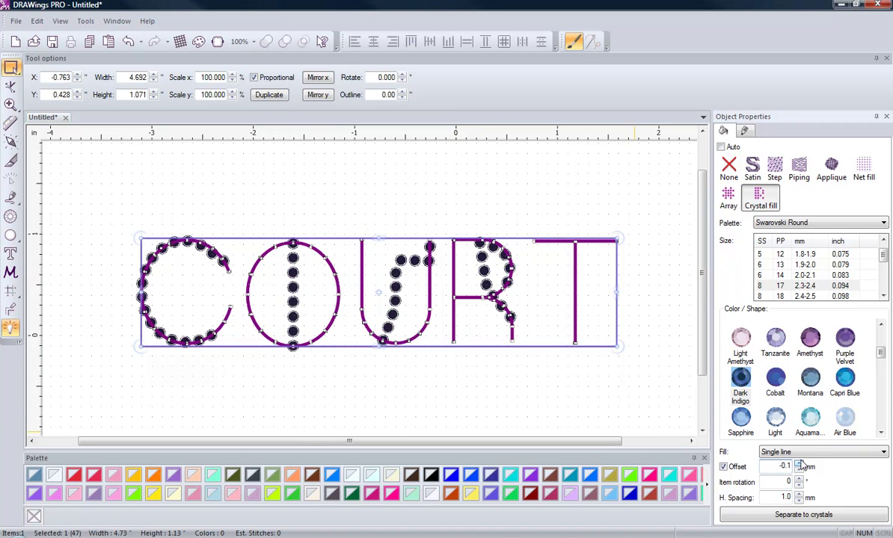
pyautogui.write('-')
pyautogui.press('BackSpace')
pyautogui.click(800, 465)
pyautogui.click(799, 465)
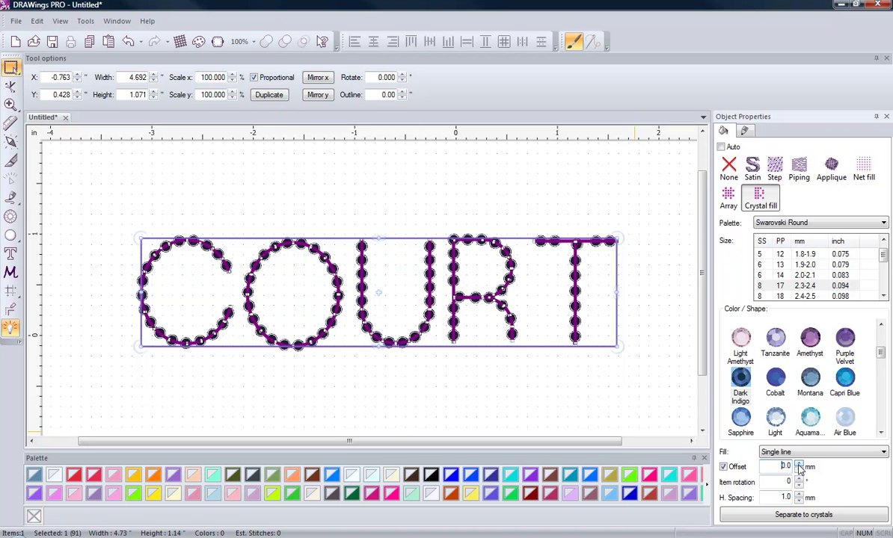
# Step: Raise the crystal fill offset to 0.5 mm and check the stone placement on the lettering
pyautogui.click(799, 464)
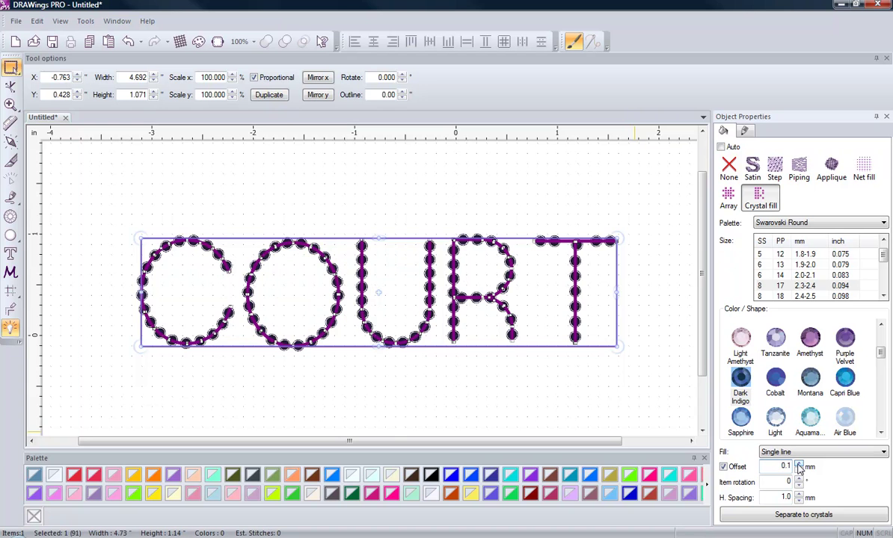
pyautogui.click(799, 465)
pyautogui.click(799, 465)
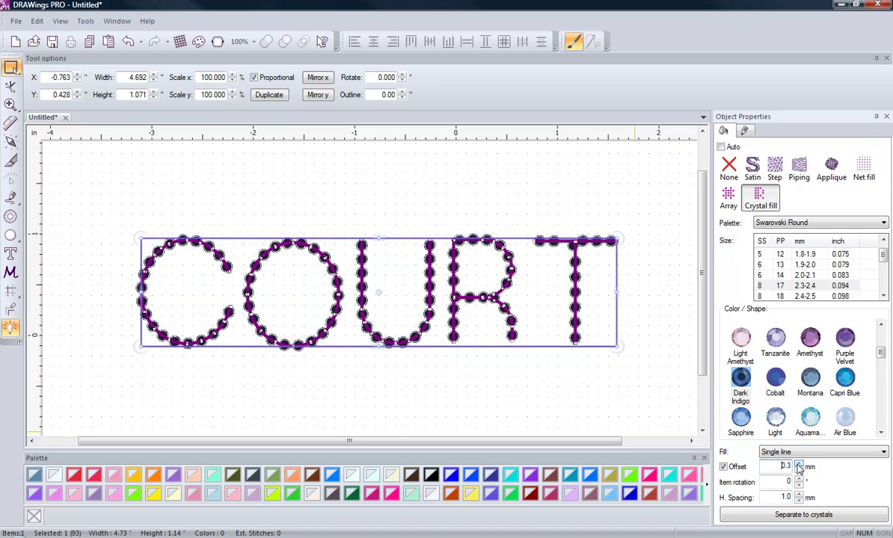
pyautogui.click(799, 467)
pyautogui.click(798, 466)
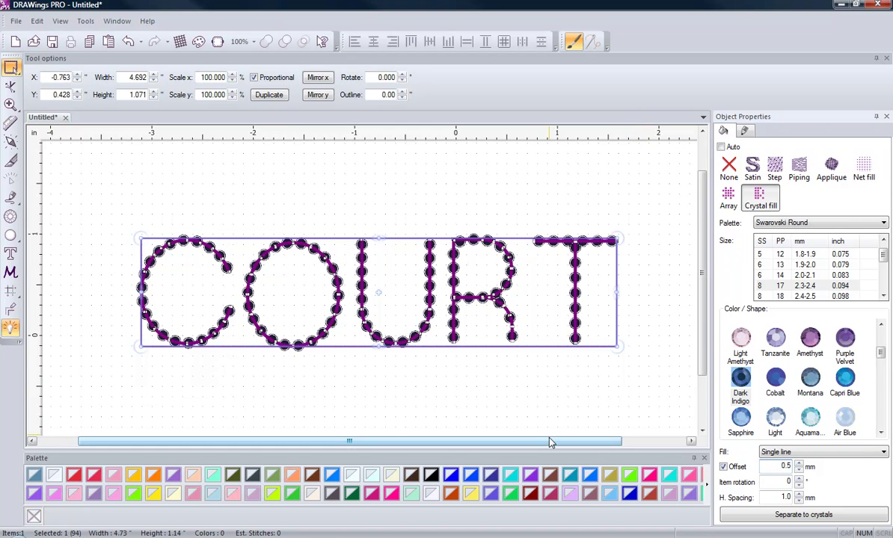
pyautogui.click(654, 407)
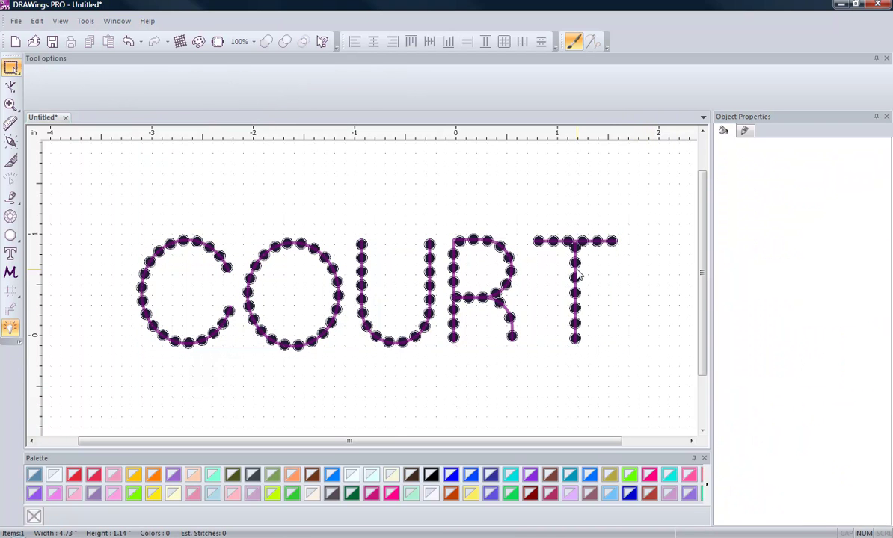
pyautogui.click(576, 276)
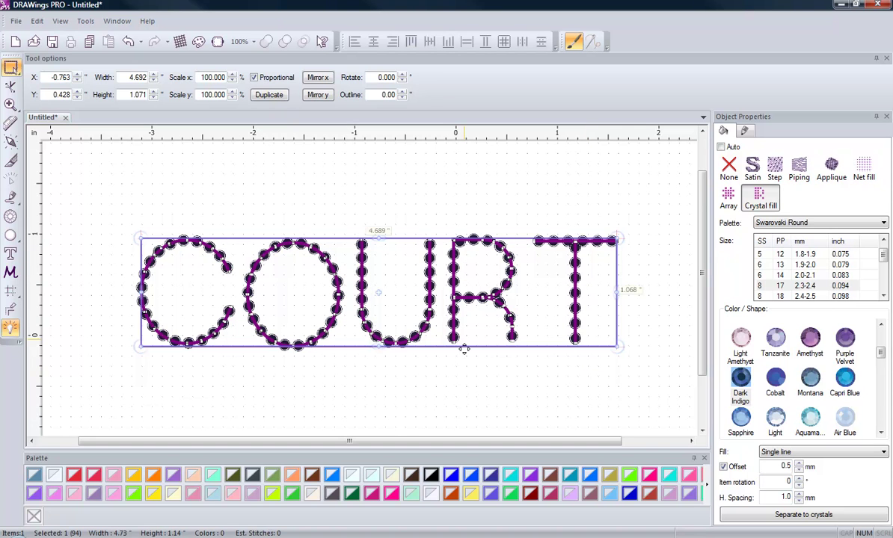
# Step: Try a crystal fill offset of 0.2 mm on the COURT lettering and check the stones with the lettering deselected
pyautogui.click(462, 383)
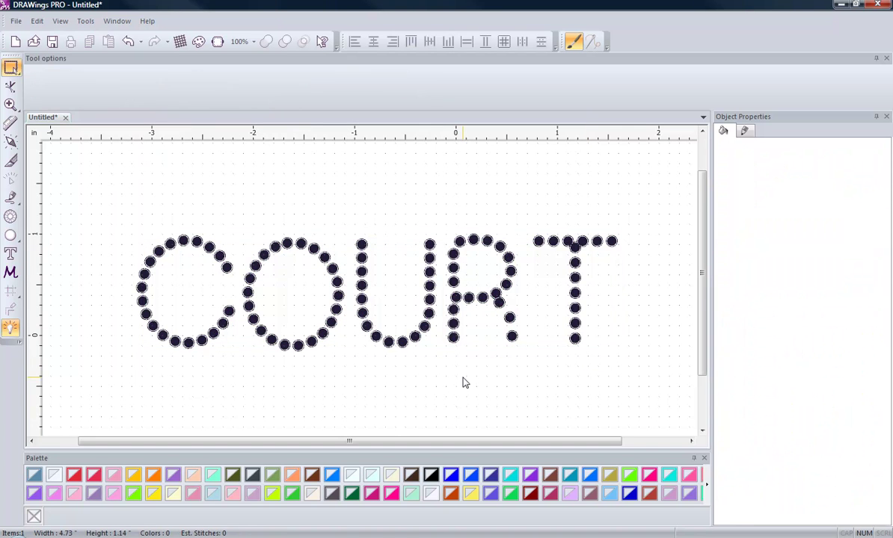
pyautogui.click(480, 304)
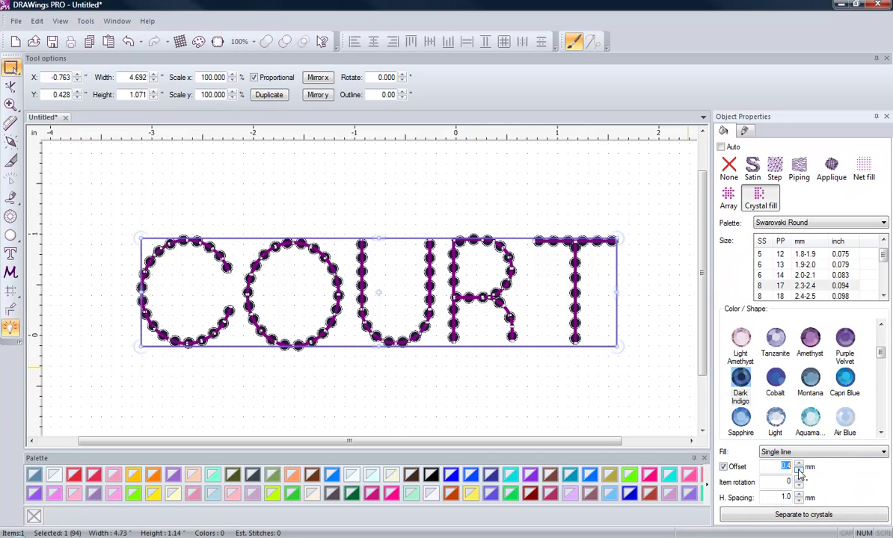
pyautogui.click(498, 420)
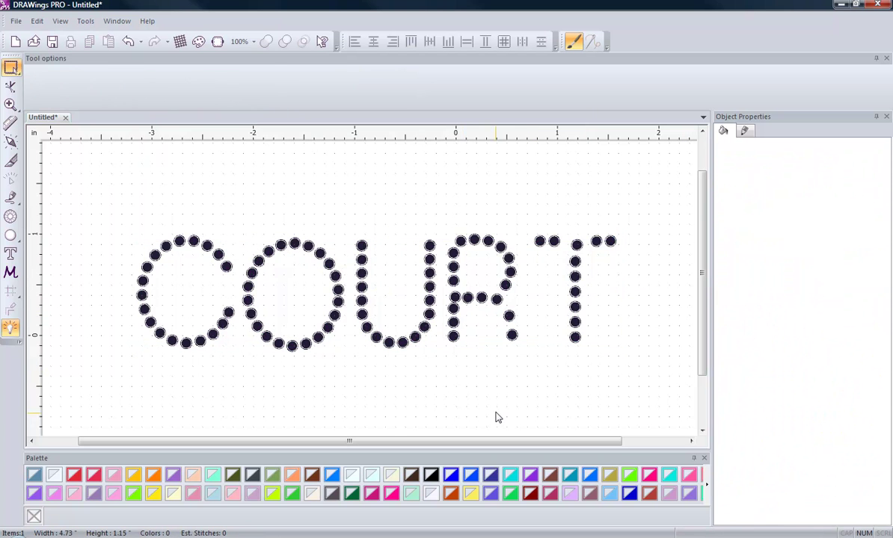
# Step: Raise the lettering's crystal fill offset gradually to 1.6 mm and check the stone placement with the lettering deselected
pyautogui.click(510, 334)
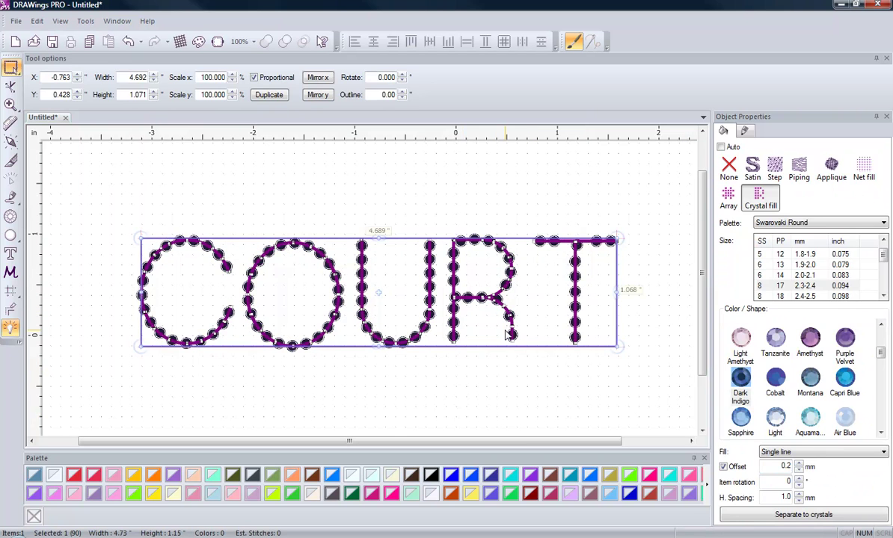
pyautogui.click(799, 464)
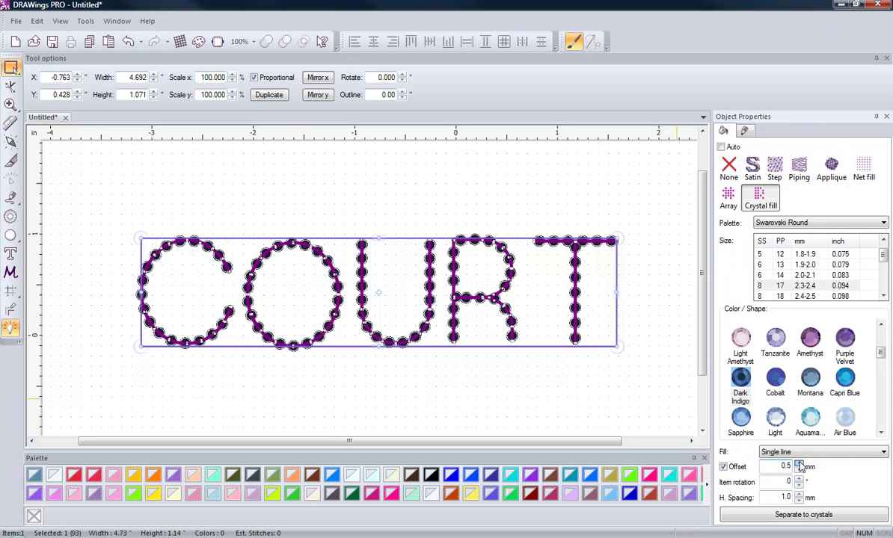
pyautogui.click(800, 464)
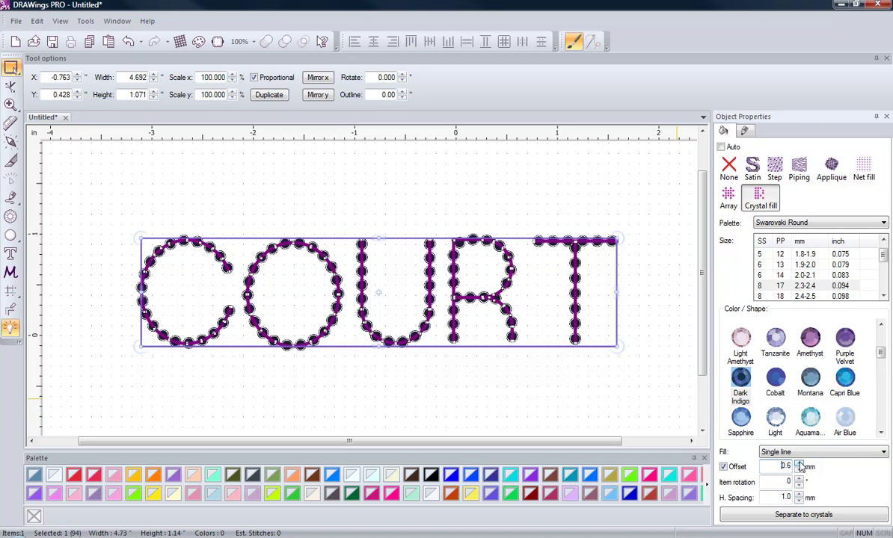
pyautogui.click(799, 464)
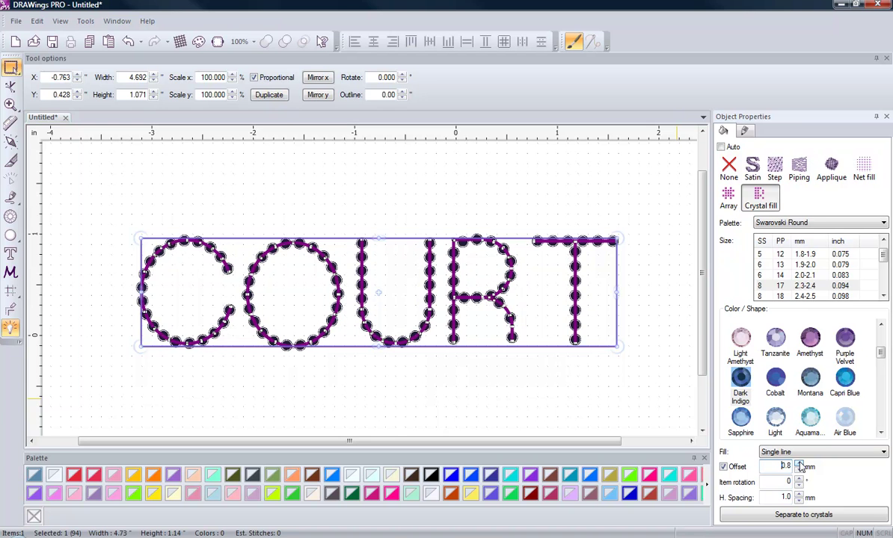
pyautogui.click(800, 465)
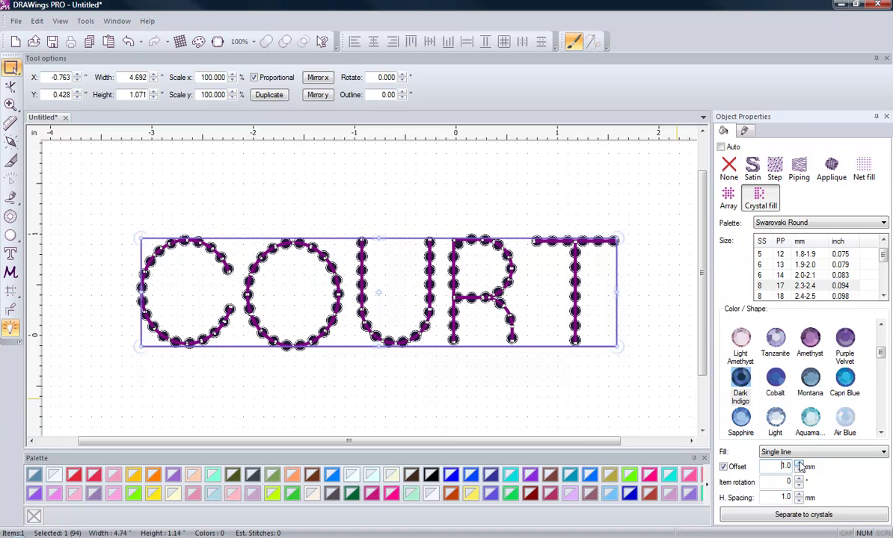
pyautogui.click(800, 465)
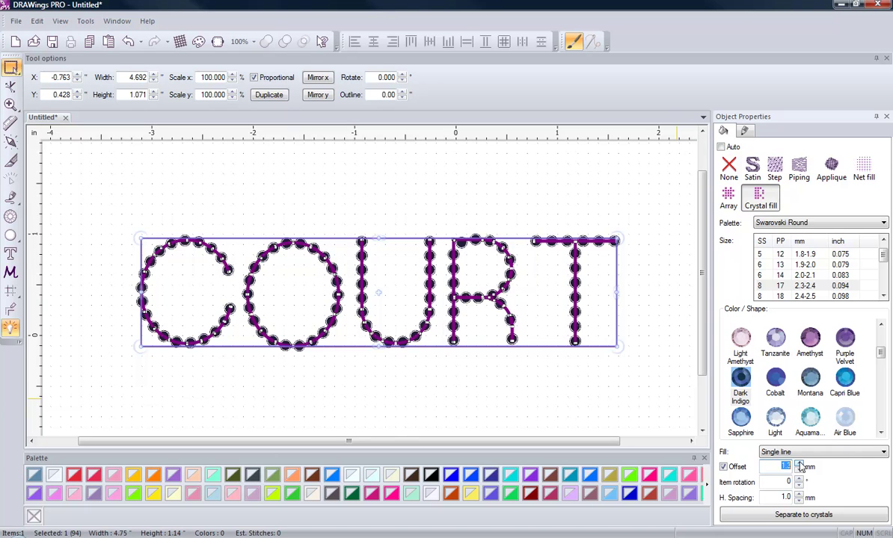
pyautogui.click(800, 465)
pyautogui.click(800, 465)
pyautogui.click(800, 465)
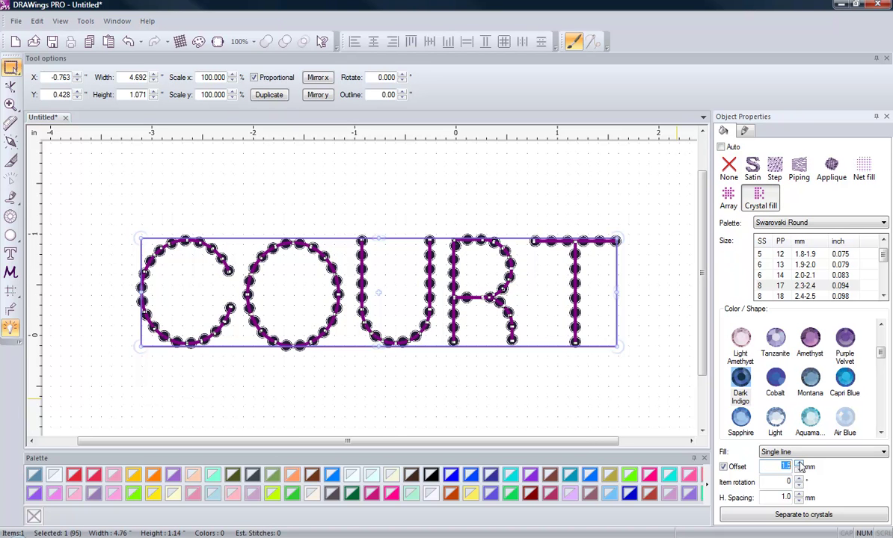
pyautogui.click(799, 465)
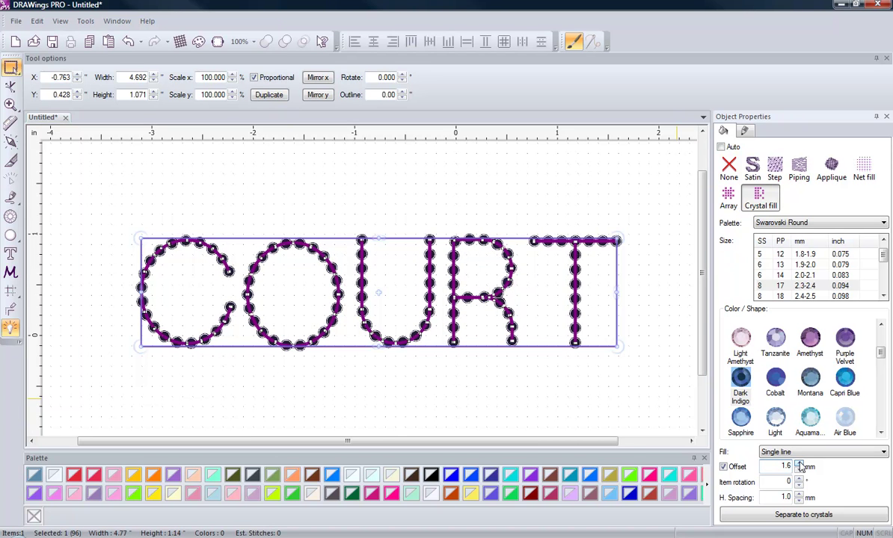
pyautogui.click(564, 417)
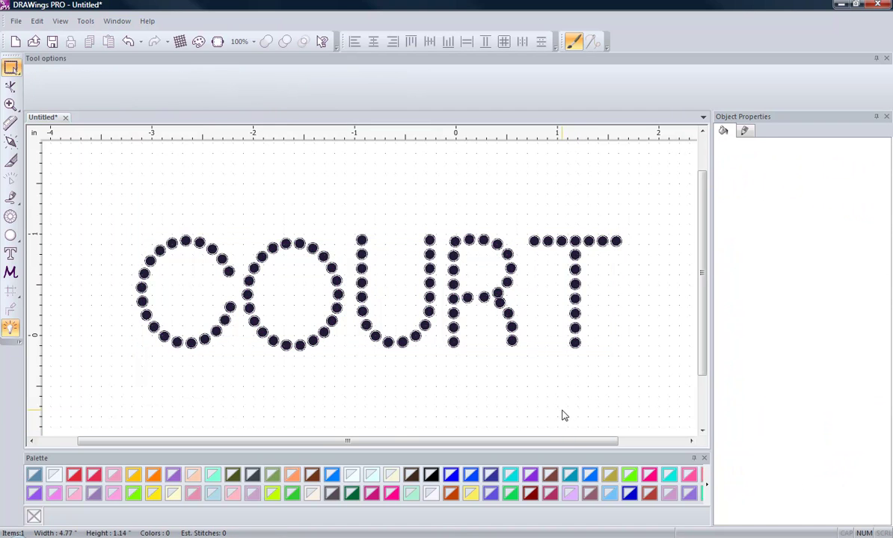
pyautogui.click(575, 262)
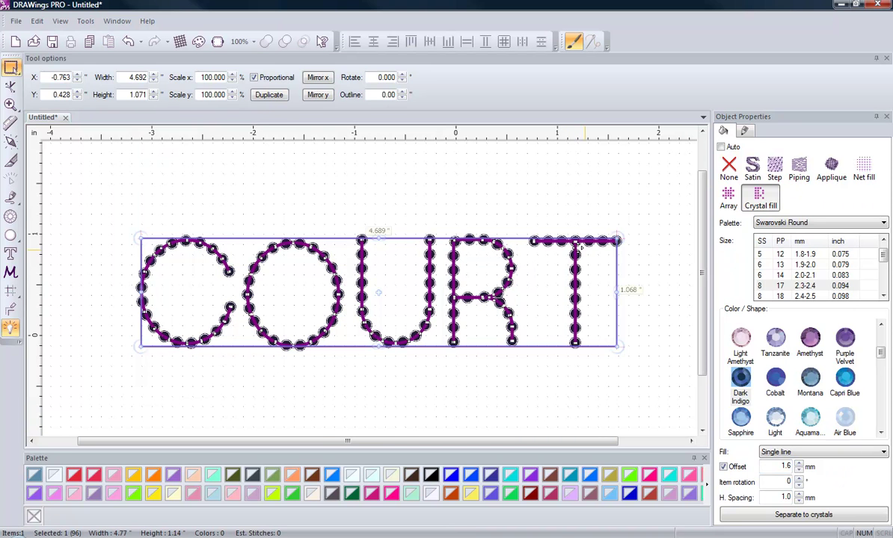
pyautogui.click(451, 369)
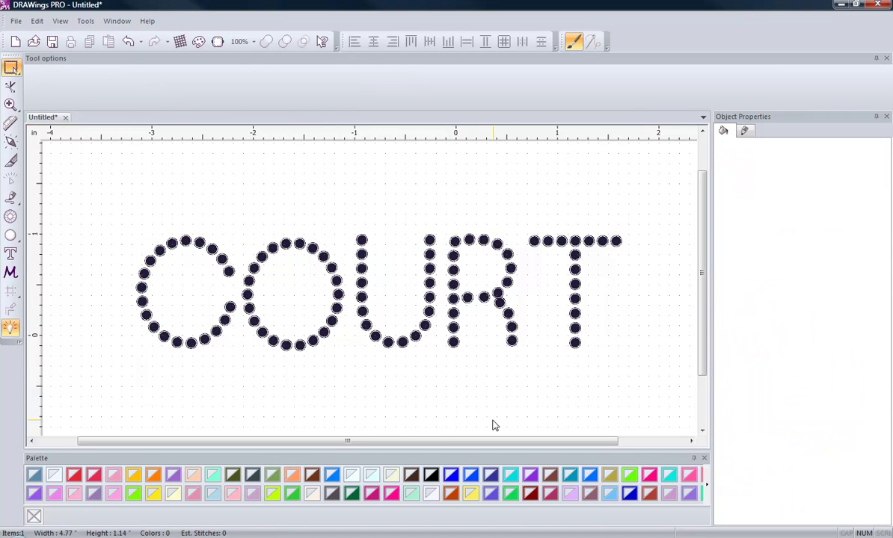
# Step: Set the crystal fill offset to 1.8 mm and check the stones on the deselected lettering
pyautogui.click(454, 285)
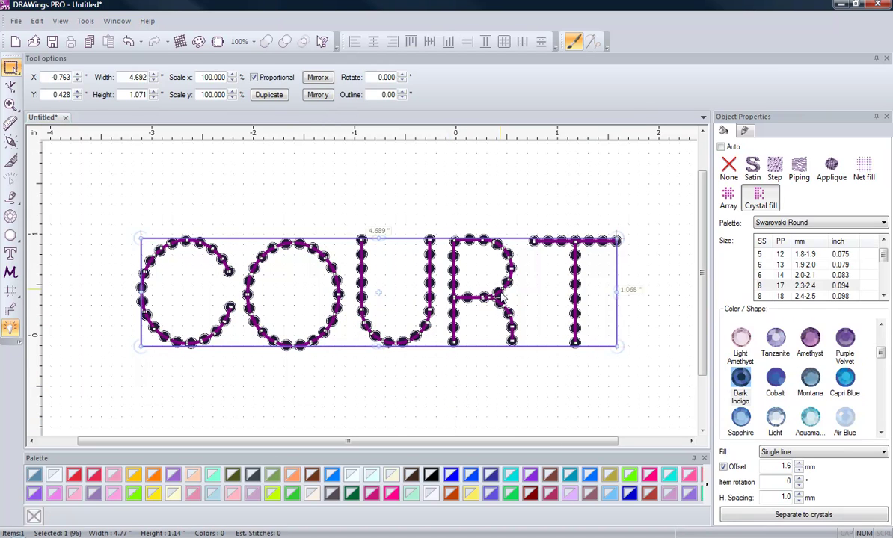
pyautogui.click(800, 465)
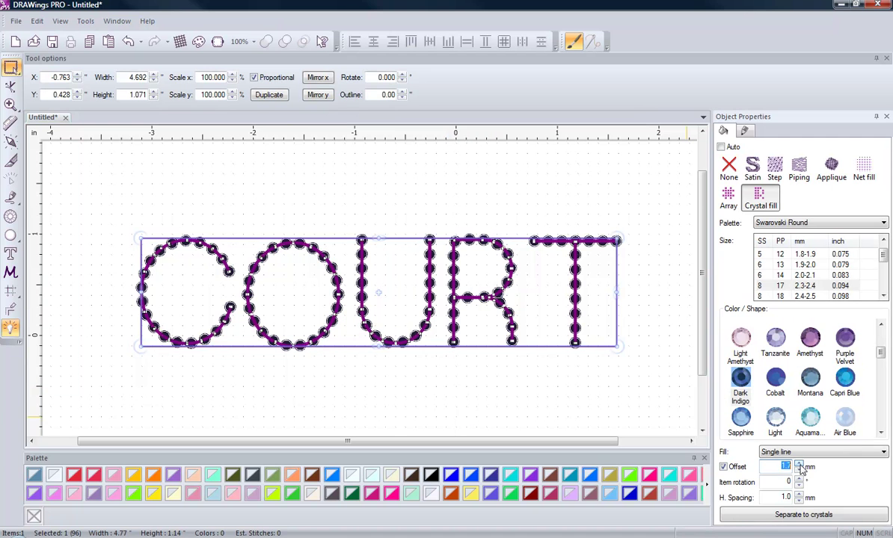
pyautogui.click(799, 464)
pyautogui.click(799, 467)
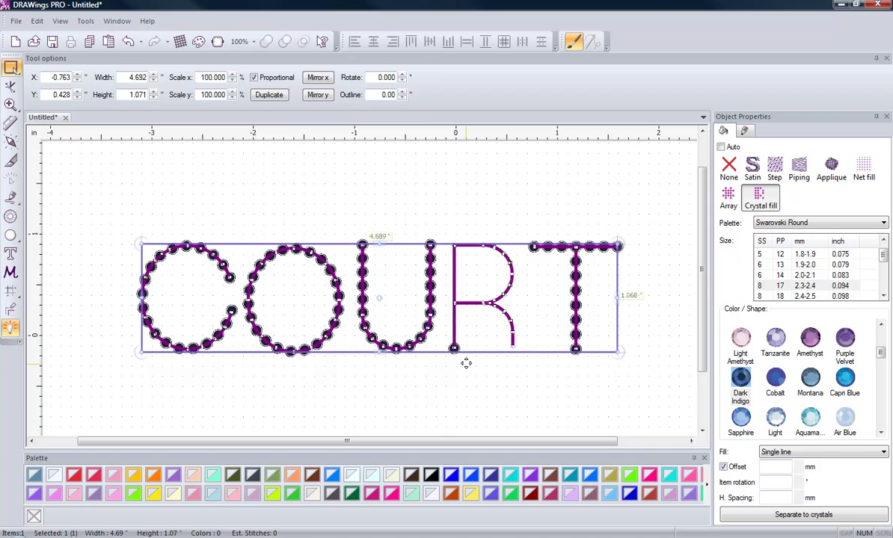
pyautogui.click(462, 388)
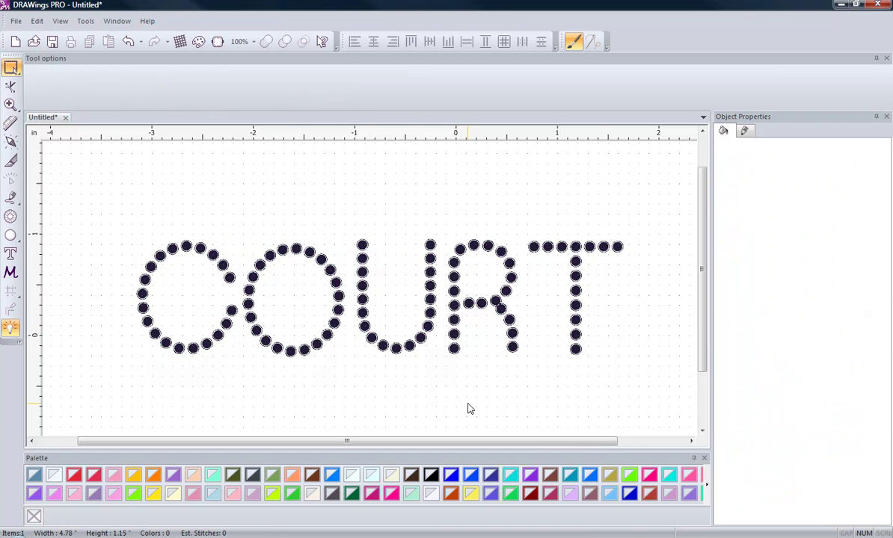
# Step: Try crystal fill offsets of 1.5 mm and 1.7 mm on the lettering, comparing how the stones are placed
pyautogui.click(471, 319)
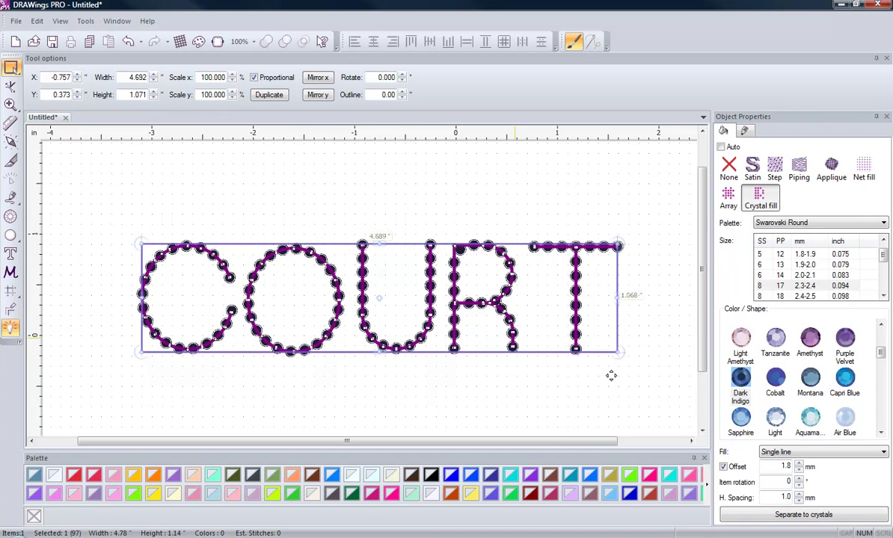
pyautogui.click(800, 471)
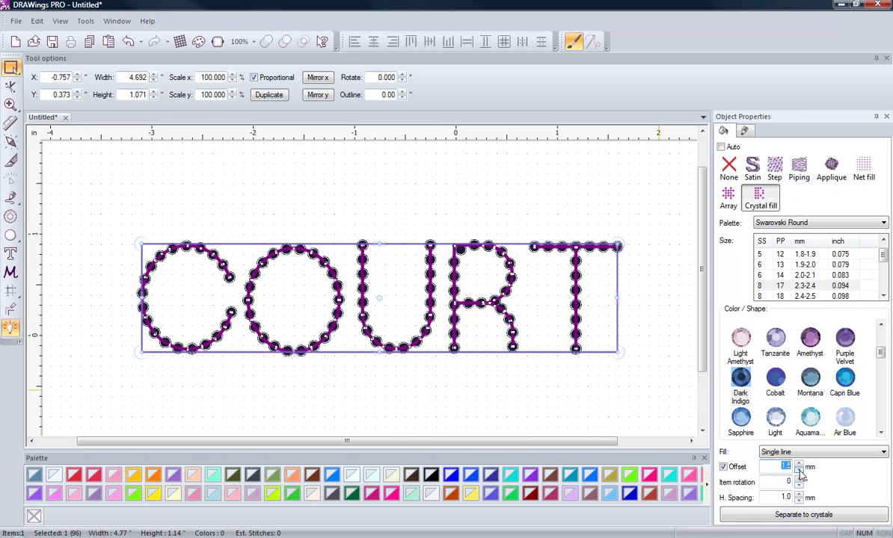
pyautogui.click(800, 474)
pyautogui.click(799, 466)
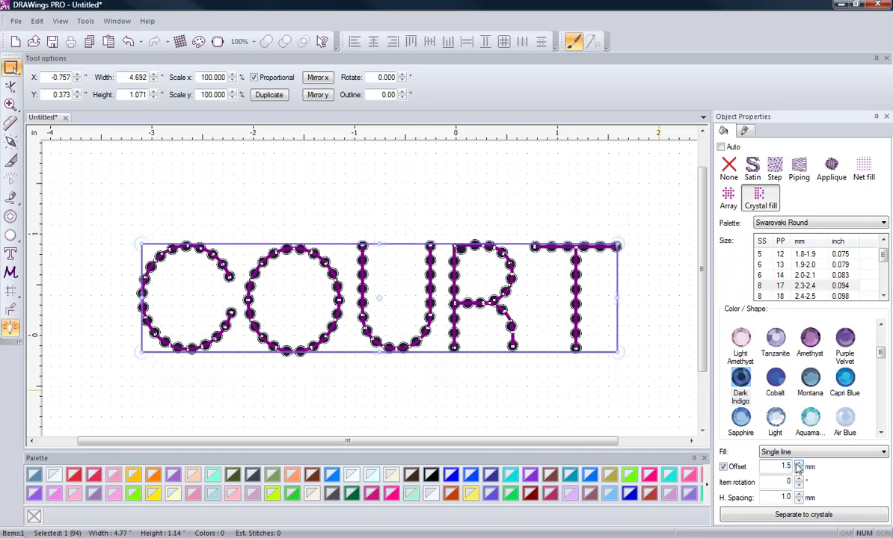
pyautogui.click(558, 395)
pyautogui.click(521, 352)
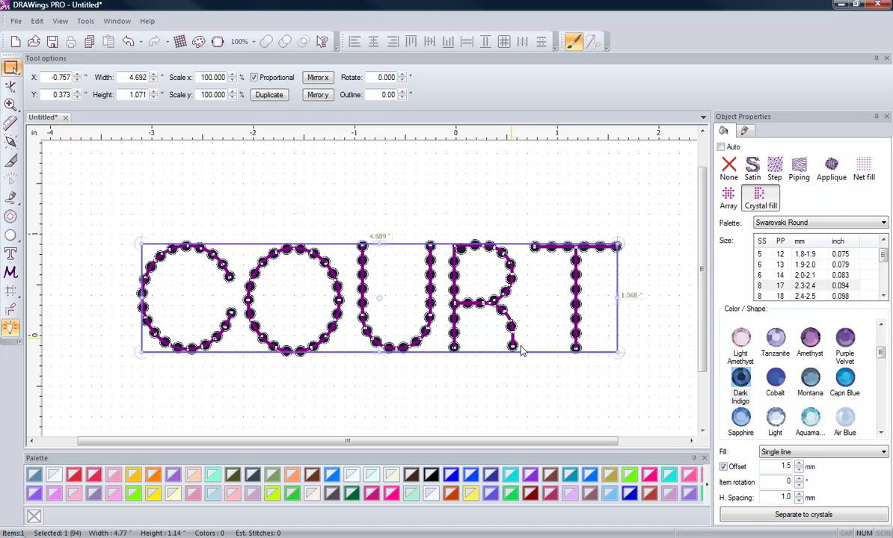
pyautogui.click(800, 467)
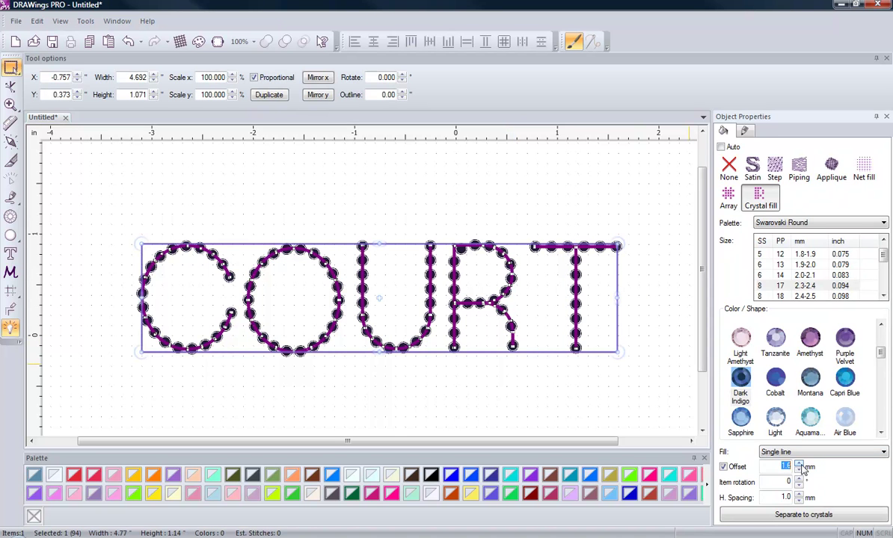
pyautogui.click(507, 400)
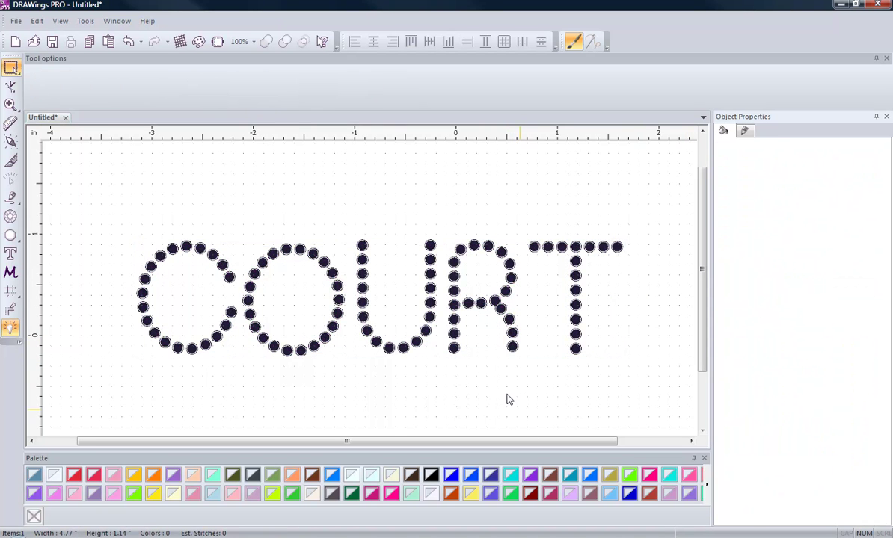
# Step: Try a crystal fill offset of 1.3 mm on the lettering and return the offset to 1.8 mm
pyautogui.click(482, 307)
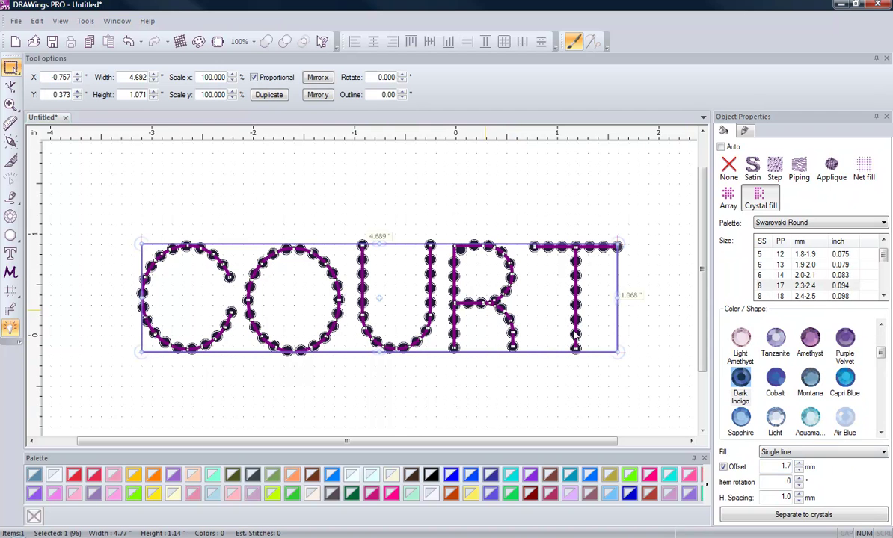
pyautogui.click(798, 470)
pyautogui.click(799, 471)
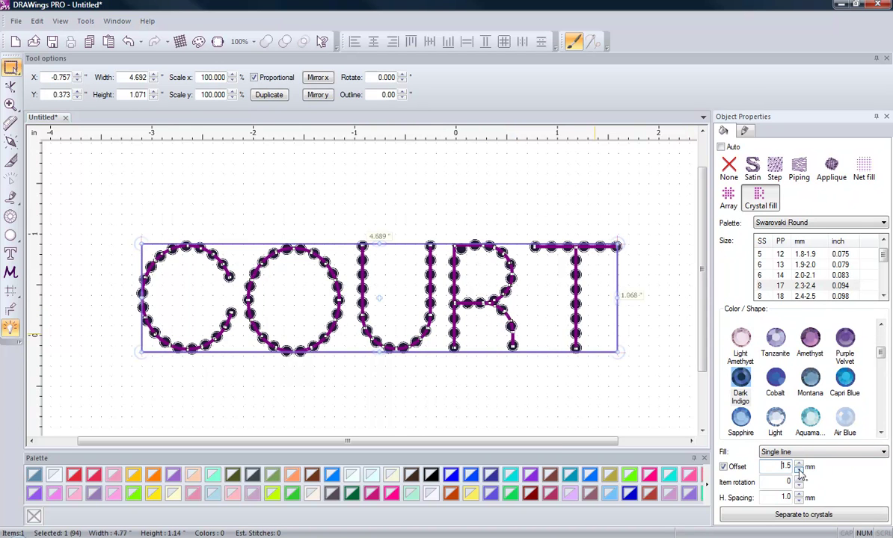
pyautogui.click(799, 472)
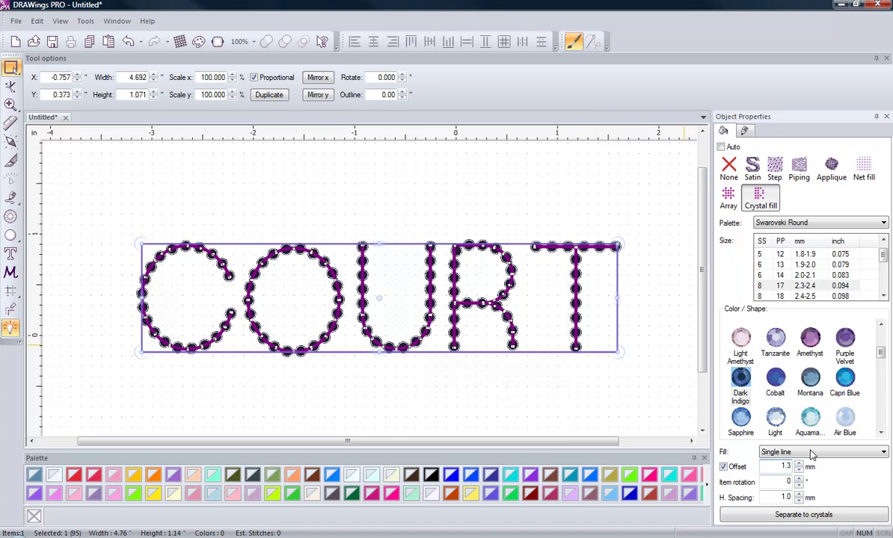
pyautogui.click(800, 468)
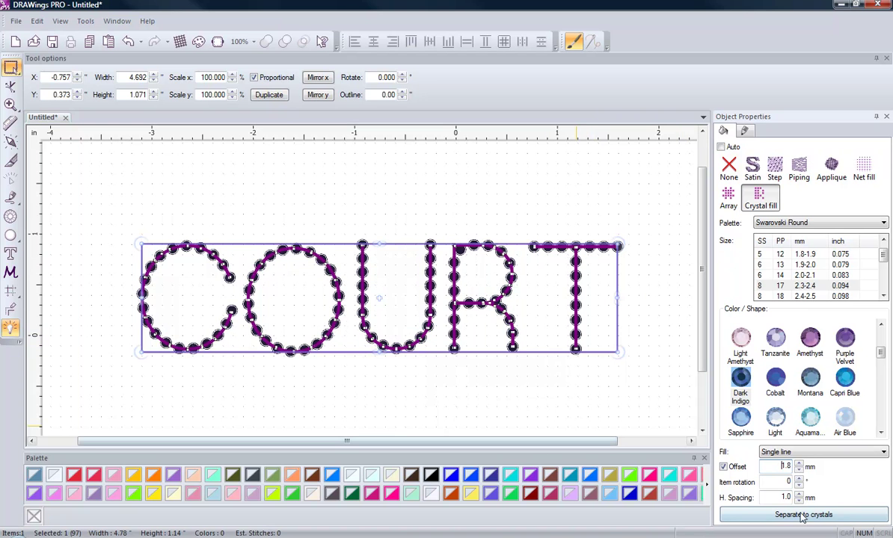
# Step: Try a crystal fill horizontal spacing of 0.4 mm, restore it to 1.0 mm, and check the stones with the lettering deselected
pyautogui.click(800, 500)
pyautogui.click(800, 498)
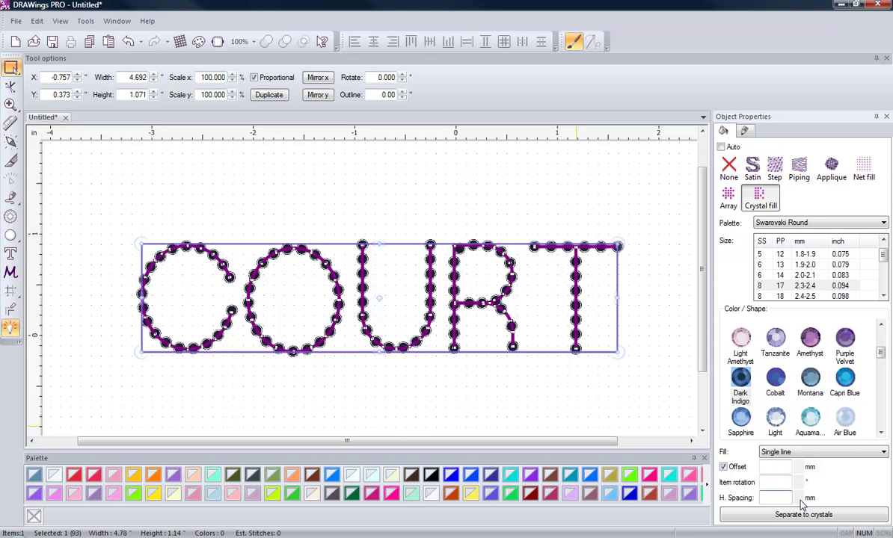
pyautogui.click(798, 501)
pyautogui.click(798, 502)
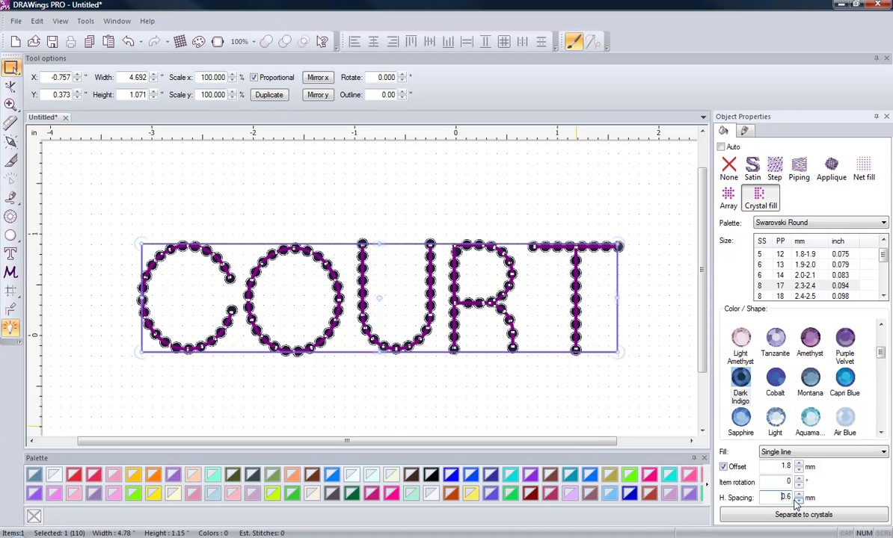
pyautogui.click(799, 502)
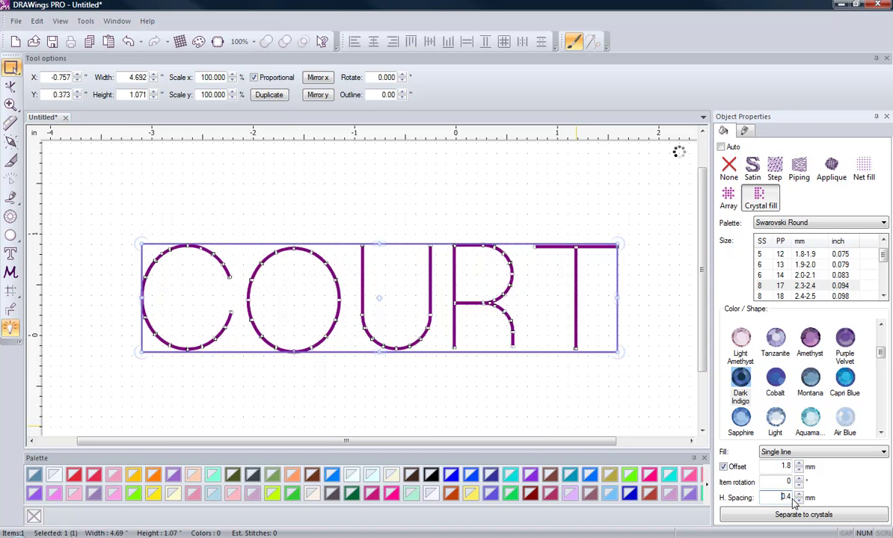
pyautogui.click(799, 500)
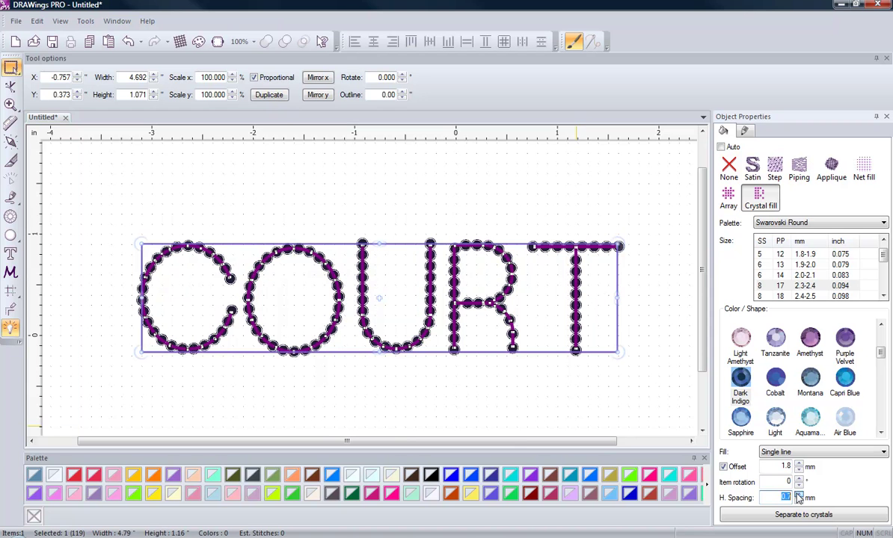
pyautogui.click(799, 497)
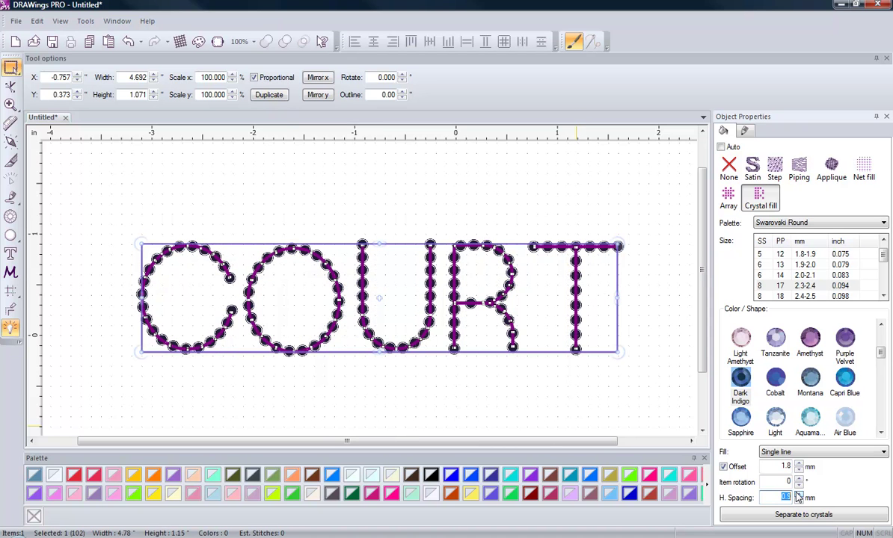
pyautogui.click(798, 495)
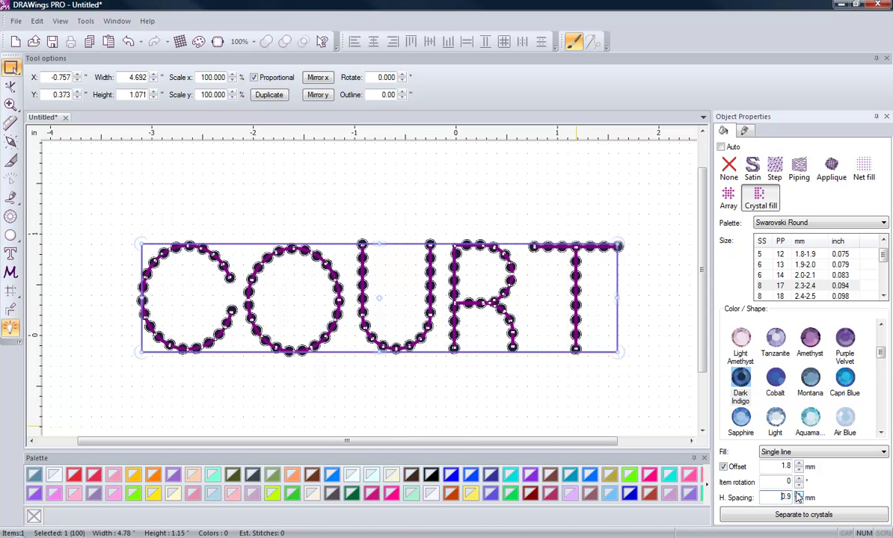
pyautogui.click(541, 420)
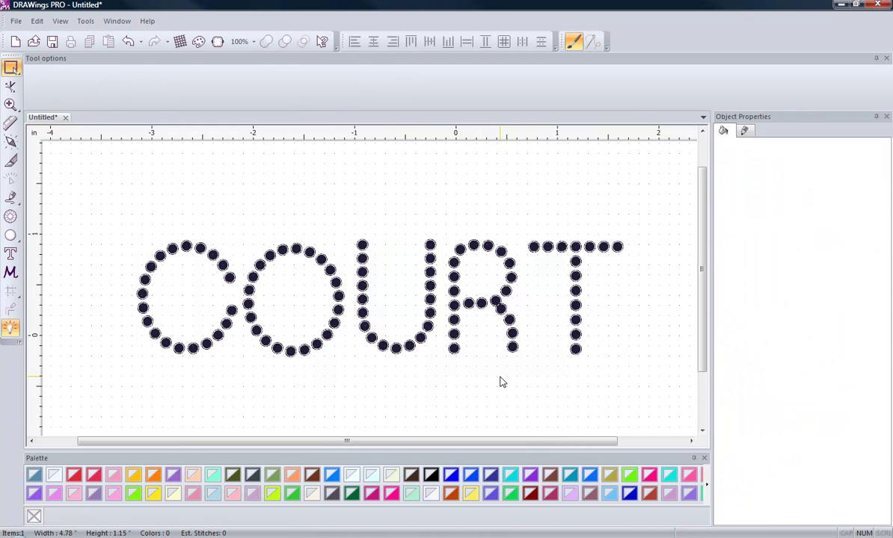
# Step: Close DRAWings PRO without saving the untitled rhinestone design and return to the COURT lettering in CorelDRAW
pyautogui.click(510, 321)
pyautogui.click(444, 401)
pyautogui.click(877, 4)
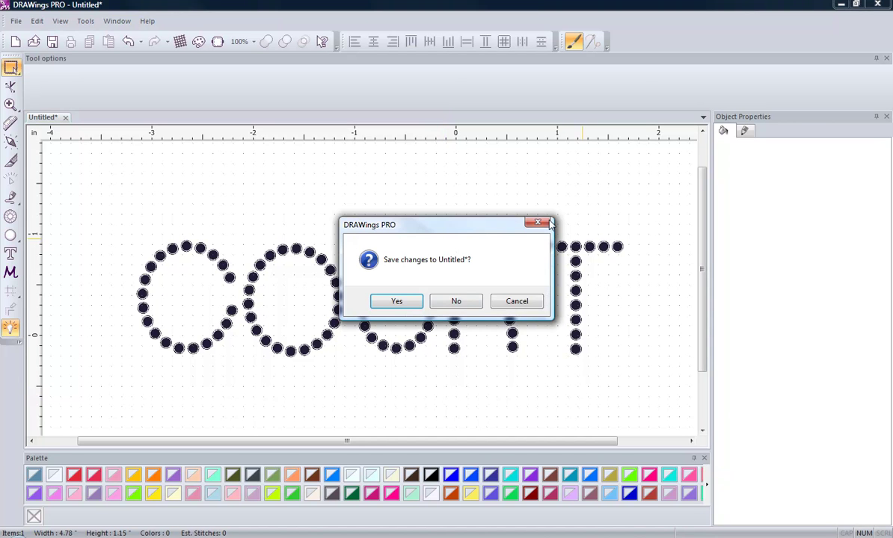
pyautogui.click(453, 302)
pyautogui.click(415, 357)
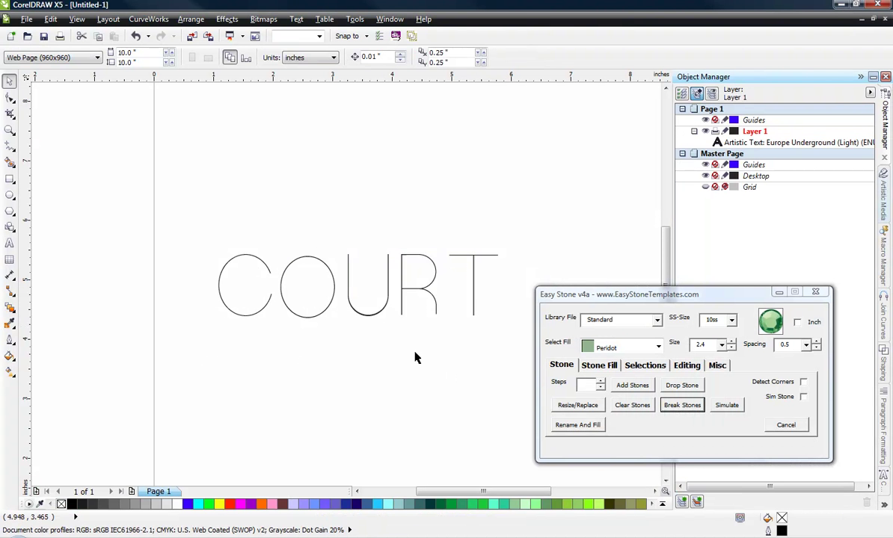
# Step: Move the COURT lettering up the page to about x 3.34, y 5.33 inches and deselect it
pyautogui.click(360, 309)
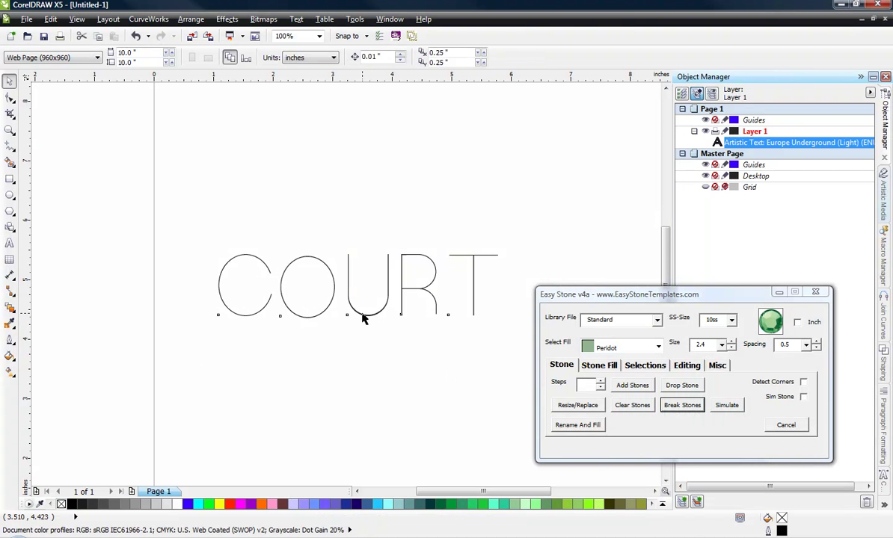
pyautogui.moveTo(348, 317); pyautogui.dragTo(343, 290)
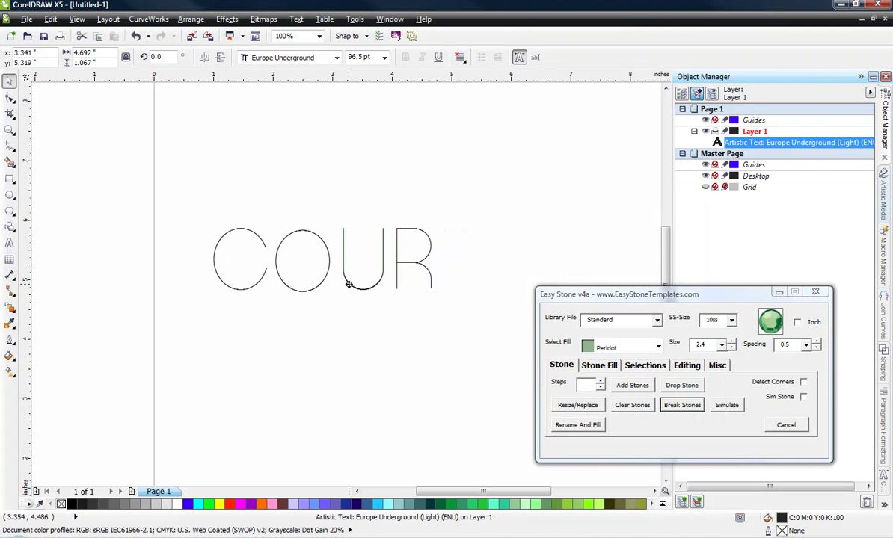
pyautogui.click(269, 150)
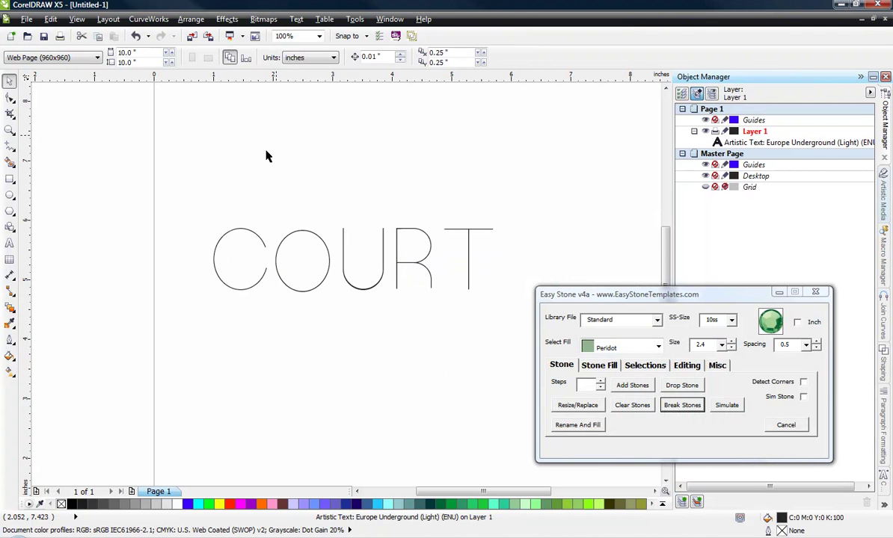
# Step: Display the drawing in Wireframe view and deselect the COURT lettering
pyautogui.scroll(1, 233, 253)
pyautogui.scroll(1, 299, 273)
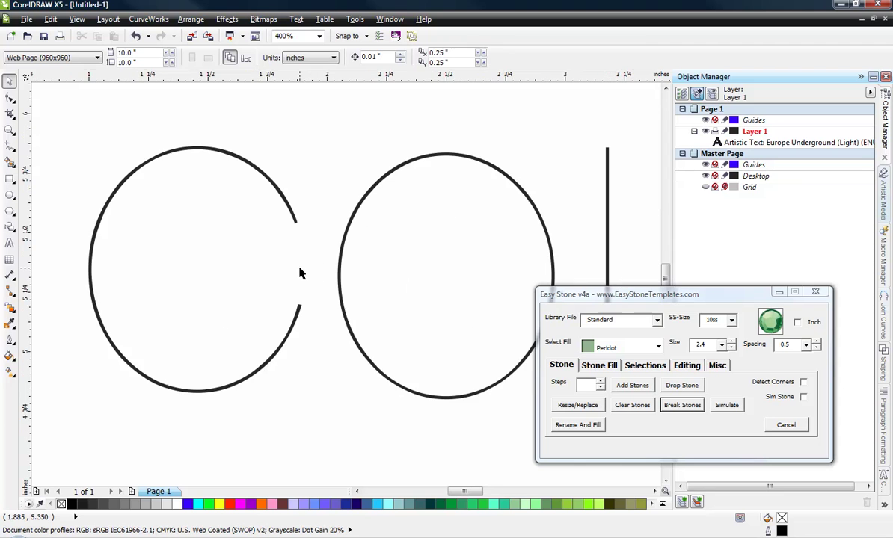
pyautogui.scroll(-1, 170, 144)
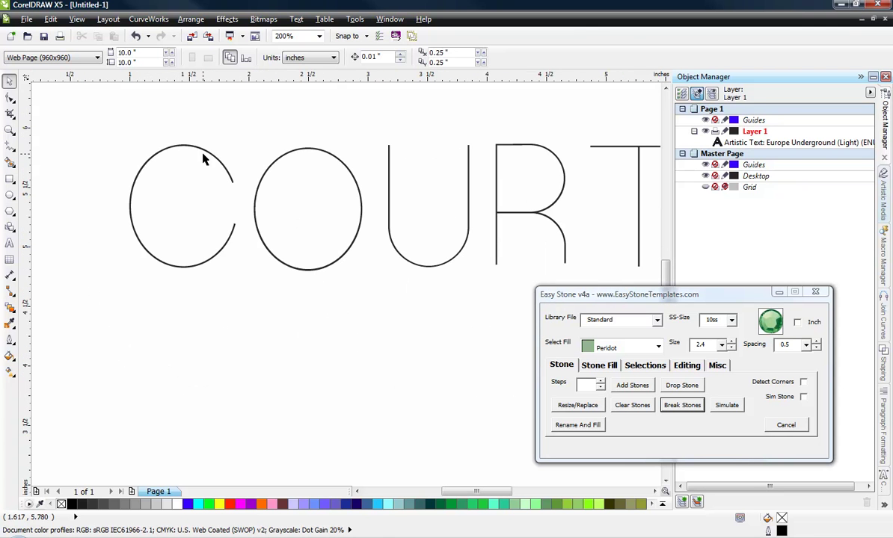
pyautogui.click(192, 146)
pyautogui.click(76, 20)
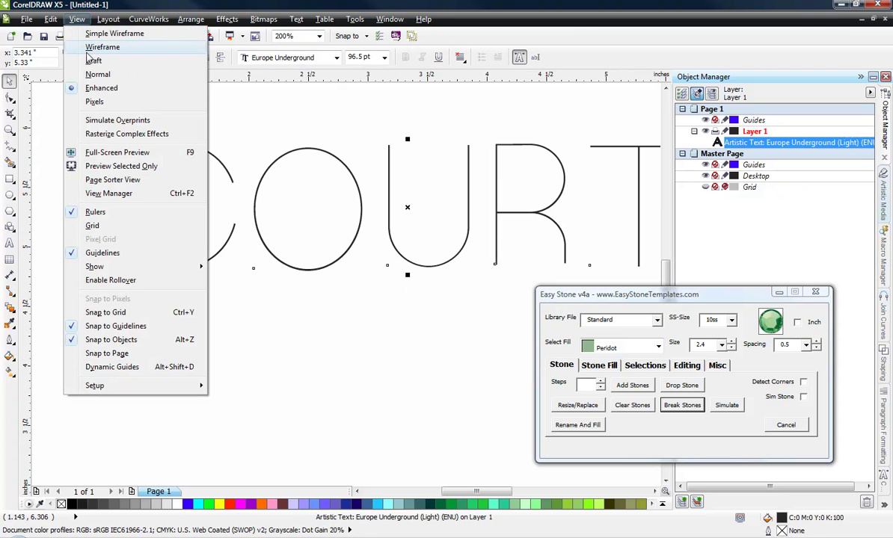
pyautogui.click(84, 47)
pyautogui.click(159, 142)
# Step: Examine the wireframe outlines of the COURT letters up close, checking whether each stroke is a true single line
pyautogui.scroll(1, 168, 162)
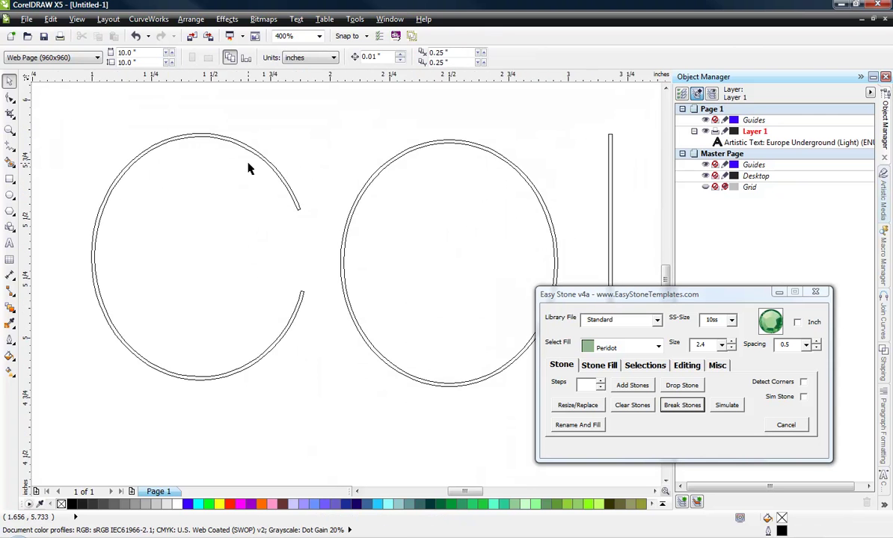
pyautogui.scroll(1, 247, 164)
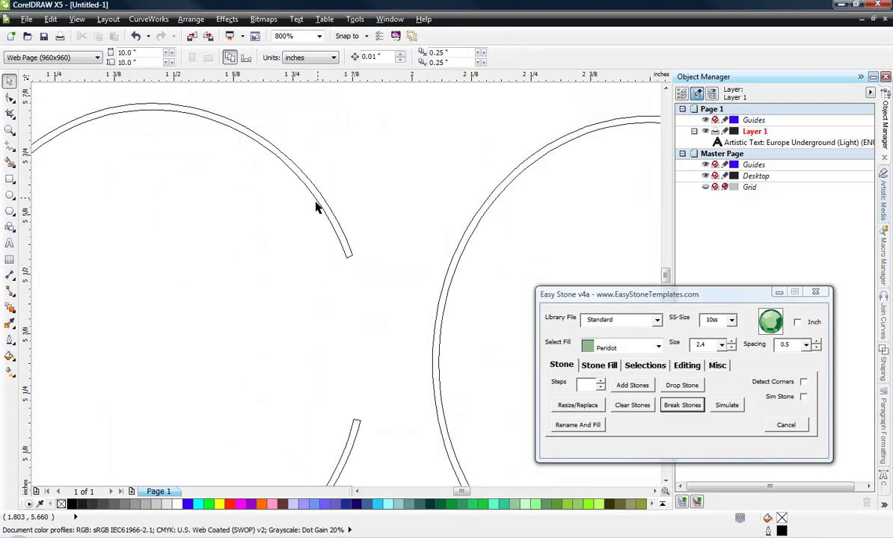
pyautogui.scroll(-2, 210, 217)
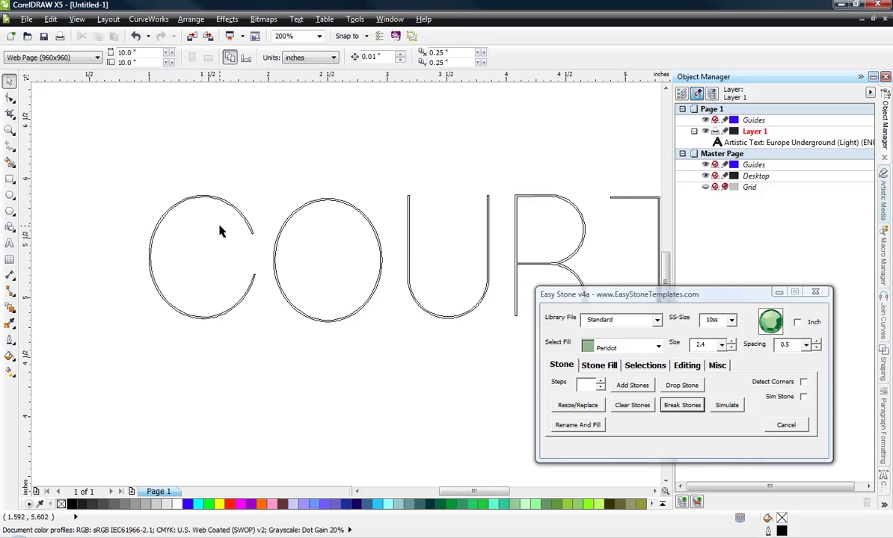
pyautogui.scroll(-1, 191, 243)
pyautogui.scroll(2, 363, 233)
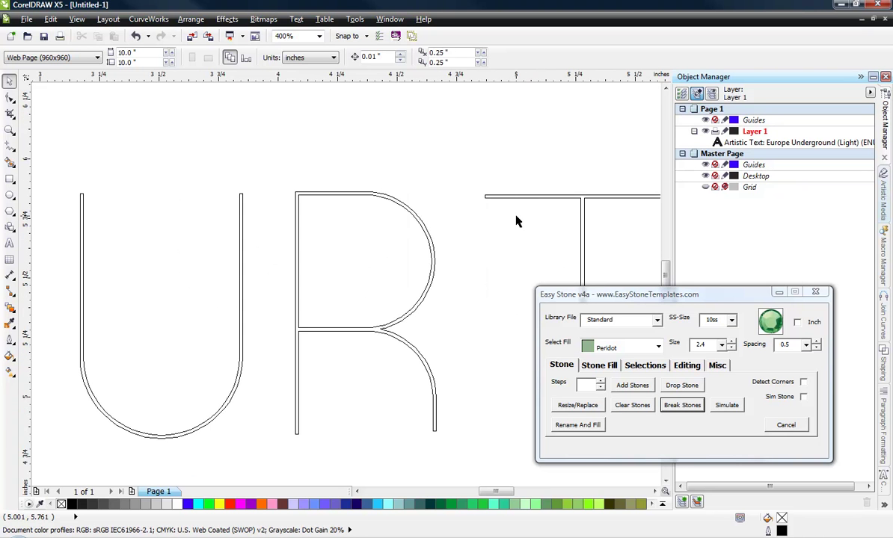
pyautogui.scroll(-2, 516, 222)
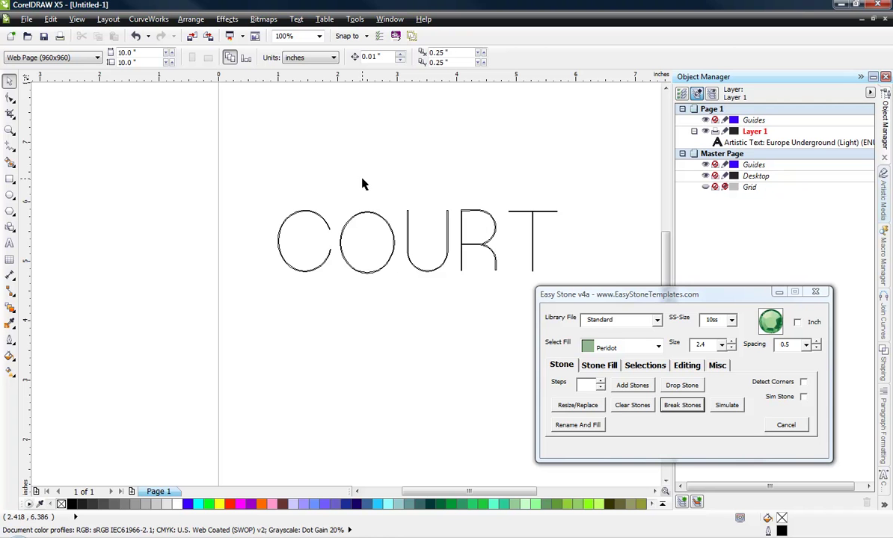
pyautogui.scroll(1, 326, 232)
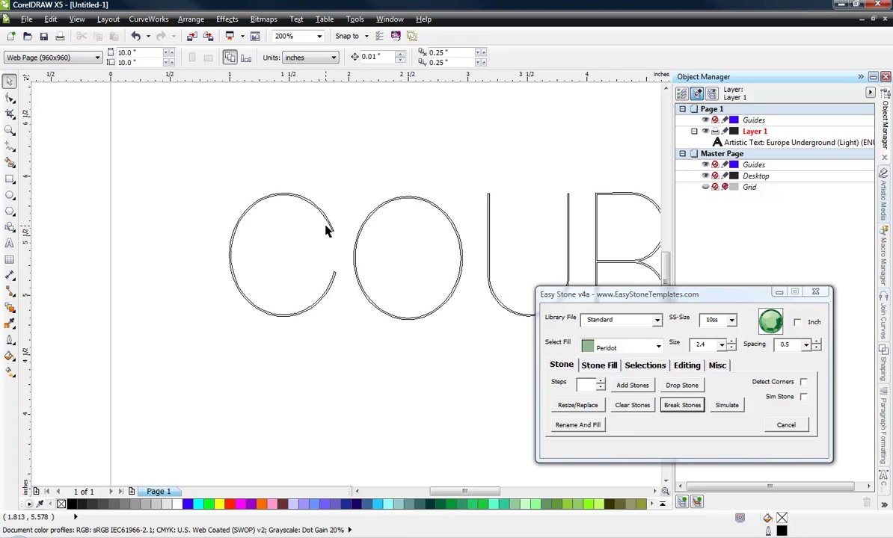
pyautogui.scroll(1, 325, 230)
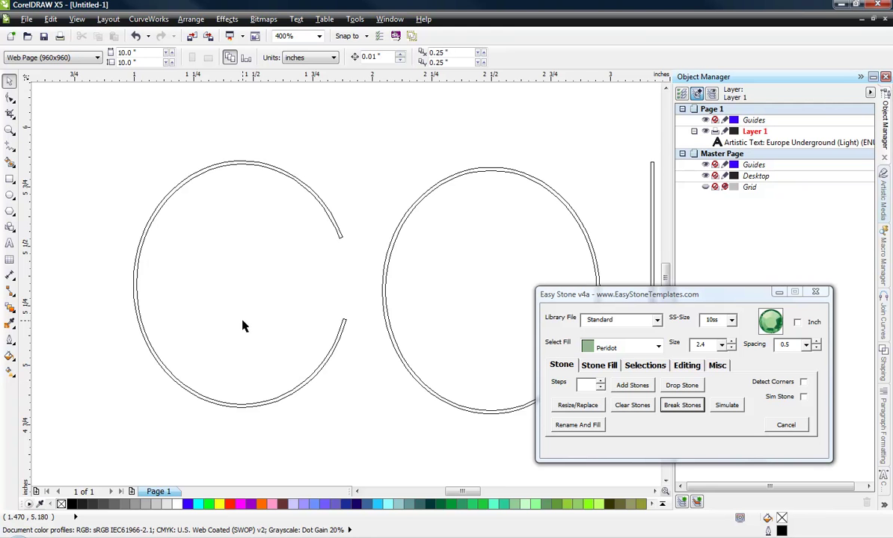
pyautogui.scroll(-2, 241, 323)
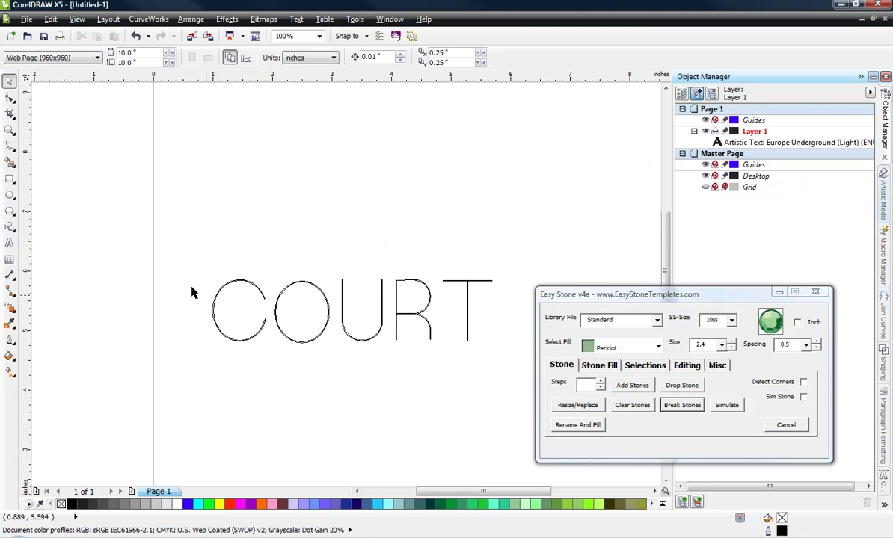
# Step: Move the COURT text higher on the page to about x 3.42, y 6.99 inches and deselect it
pyautogui.click(327, 300)
pyautogui.moveTo(328, 300); pyautogui.dragTo(334, 201)
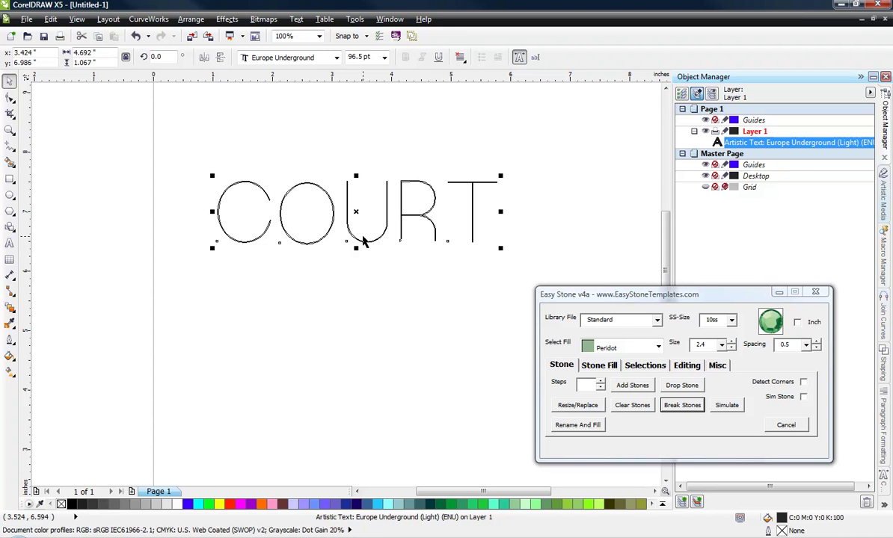
pyautogui.click(338, 287)
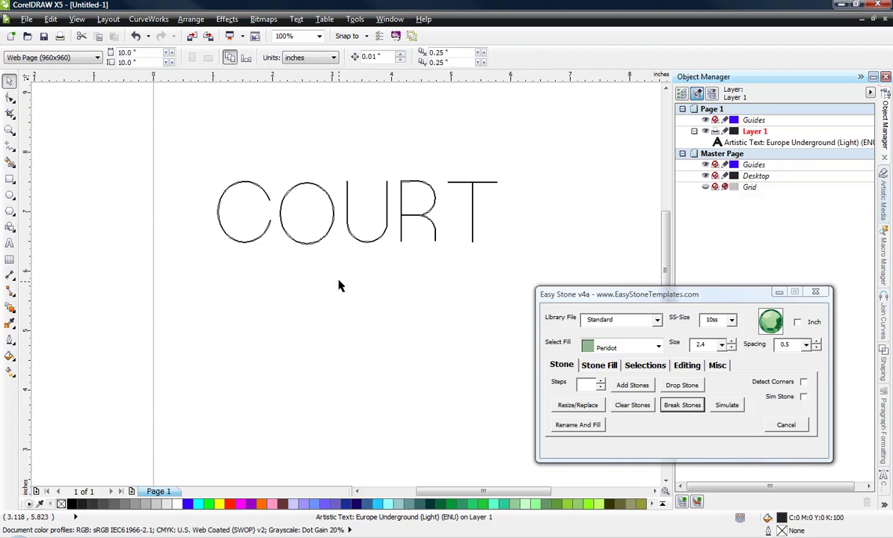
# Step: Place a copy of the COURT text below the original at about x 3.41, y 4.48 inches
pyautogui.click(348, 223)
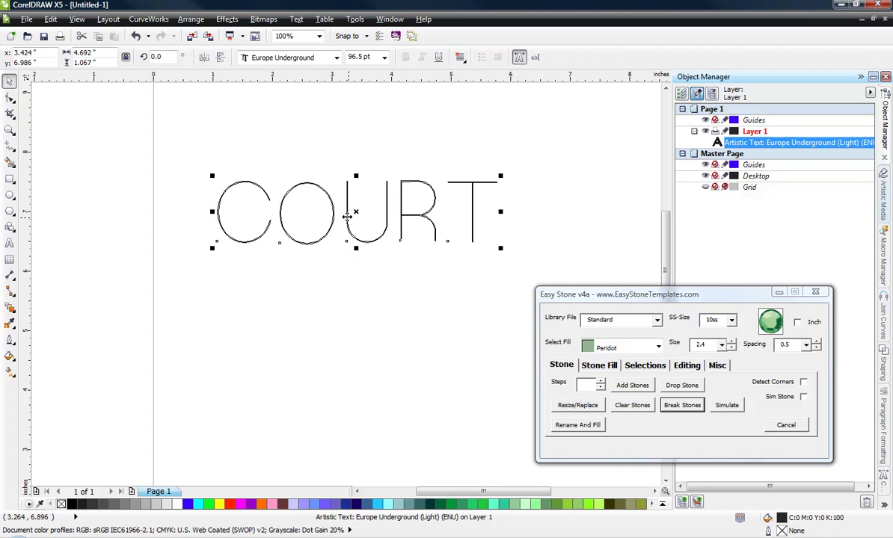
pyautogui.moveTo(355, 212); pyautogui.dragTo(354, 364)
pyautogui.click(379, 383)
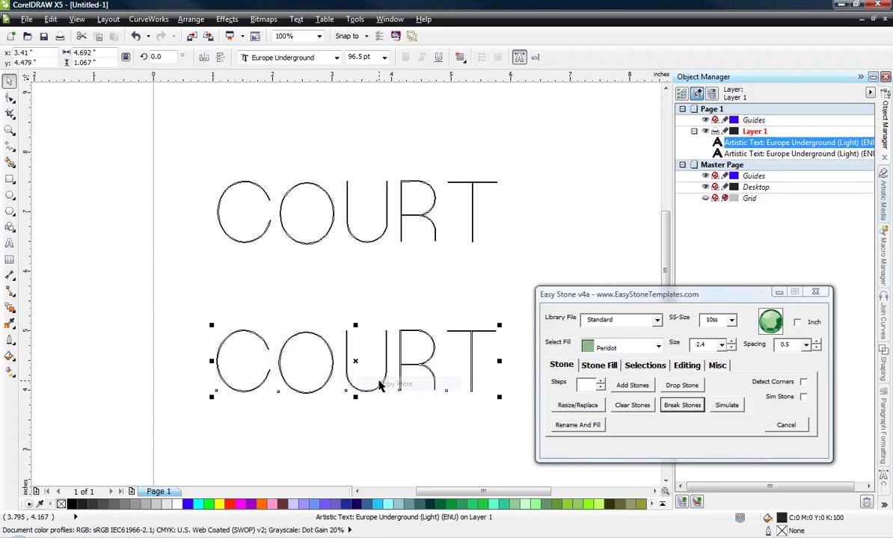
# Step: Convert the lower COURT copy to a 300 dpi RGB Color (24-bit) bitmap with anti-aliasing and transparent background
pyautogui.click(263, 18)
pyautogui.click(274, 33)
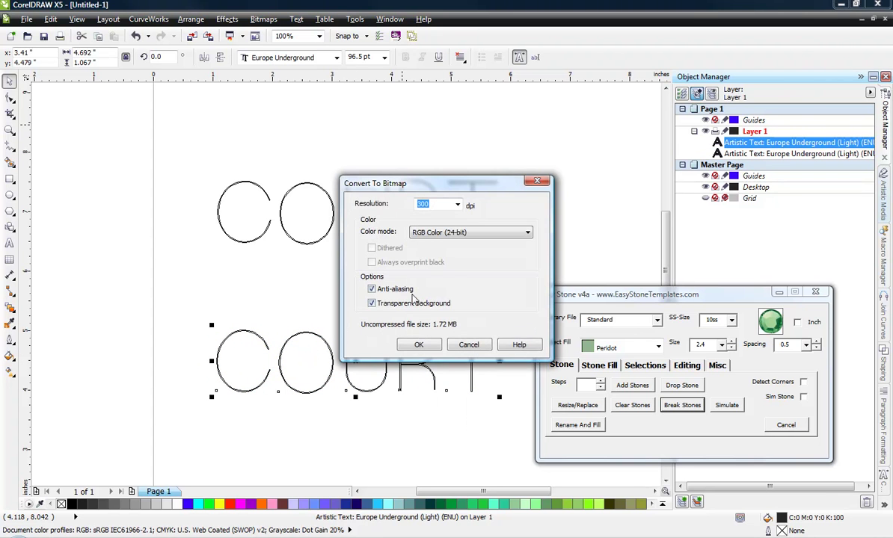
pyautogui.click(416, 343)
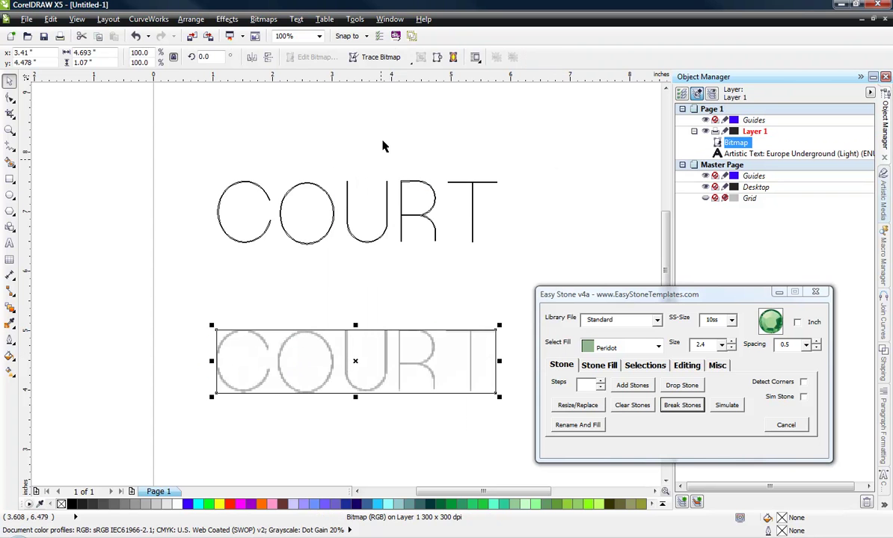
# Step: Trace the COURT bitmap with a Technical Illustration centerline trace, keeping the original image
pyautogui.click(383, 57)
pyautogui.moveTo(408, 87)
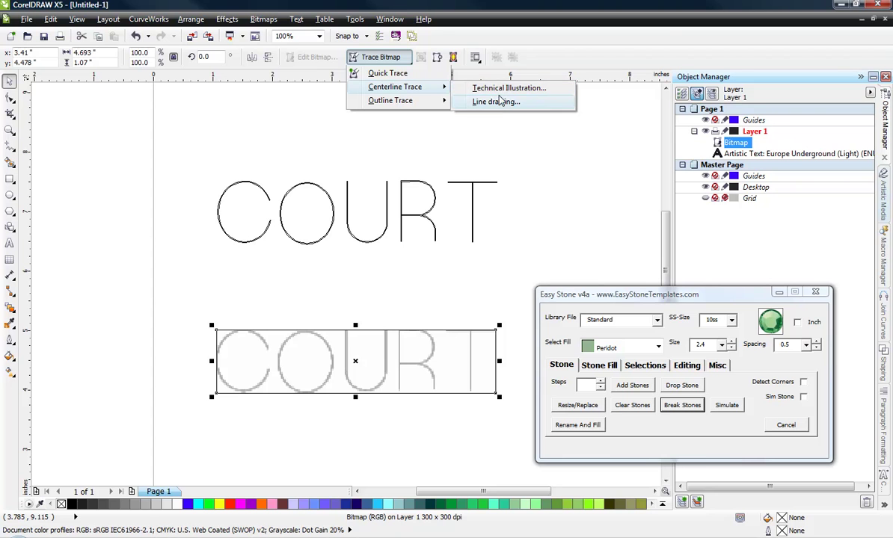
pyautogui.click(478, 88)
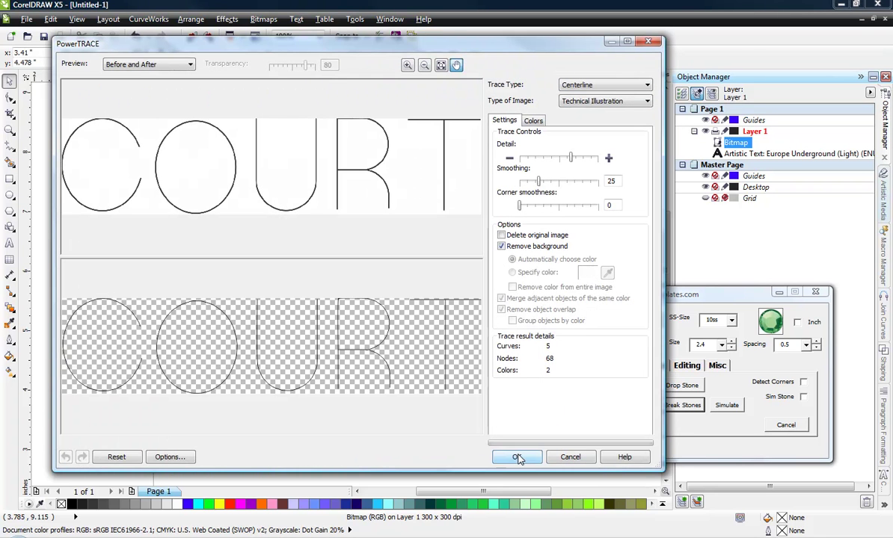
pyautogui.click(517, 457)
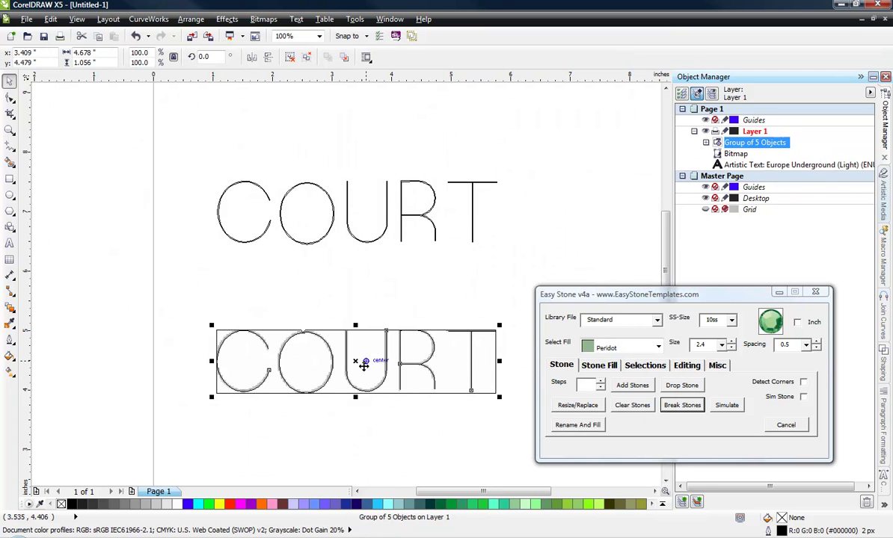
# Step: Move the traced COURT group above the original text to about x 3.55, y 8.5 inches and ungroup it
pyautogui.moveTo(355, 361)
pyautogui.mouseDown()
pyautogui.moveTo(349, 156)
pyautogui.moveTo(362, 120)
pyautogui.mouseUp()
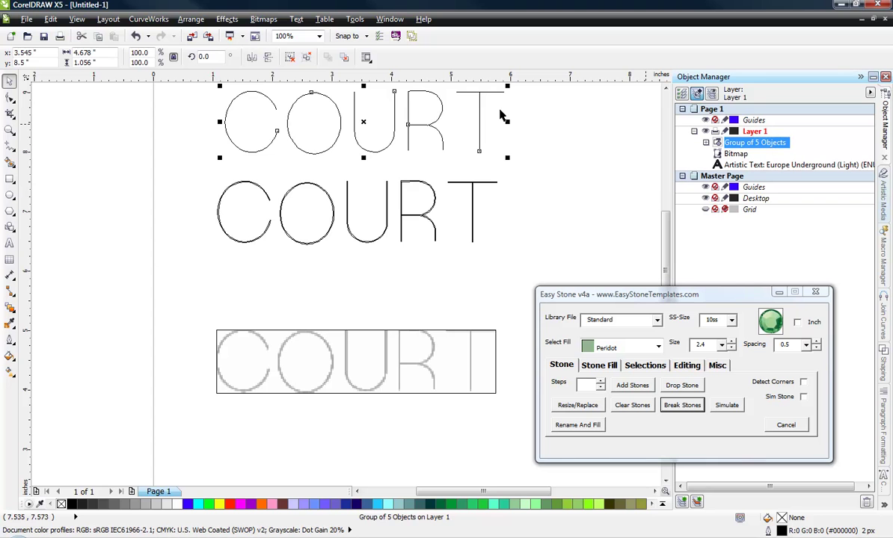
pyautogui.rightClick(361, 121)
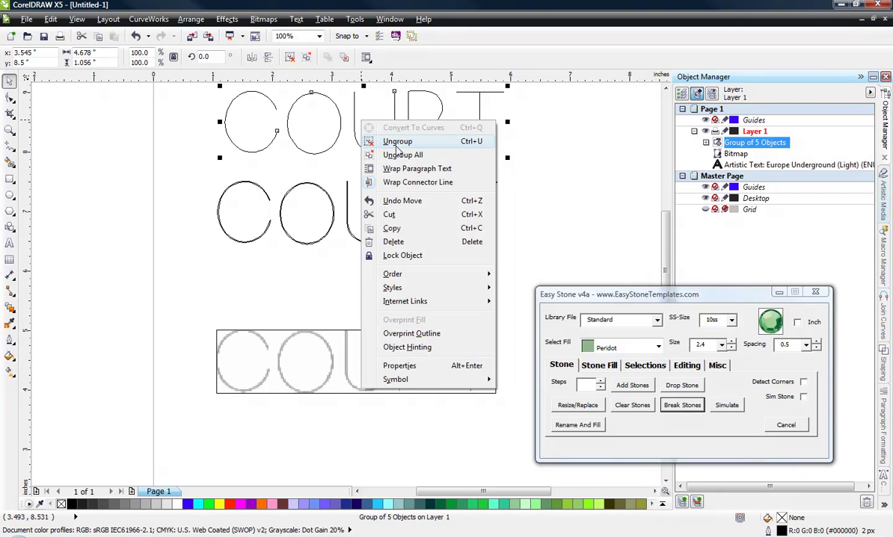
pyautogui.click(374, 140)
pyautogui.click(183, 142)
# Step: Examine the traced COURT curves up close and compare them with the double-outlined original text
pyautogui.scroll(-1, 172, 262)
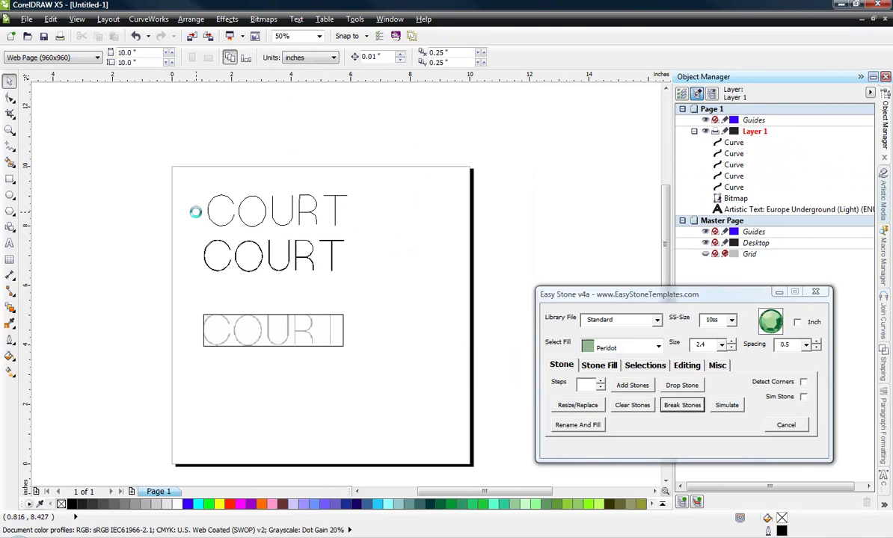
pyautogui.scroll(1, 190, 203)
pyautogui.scroll(3, 251, 196)
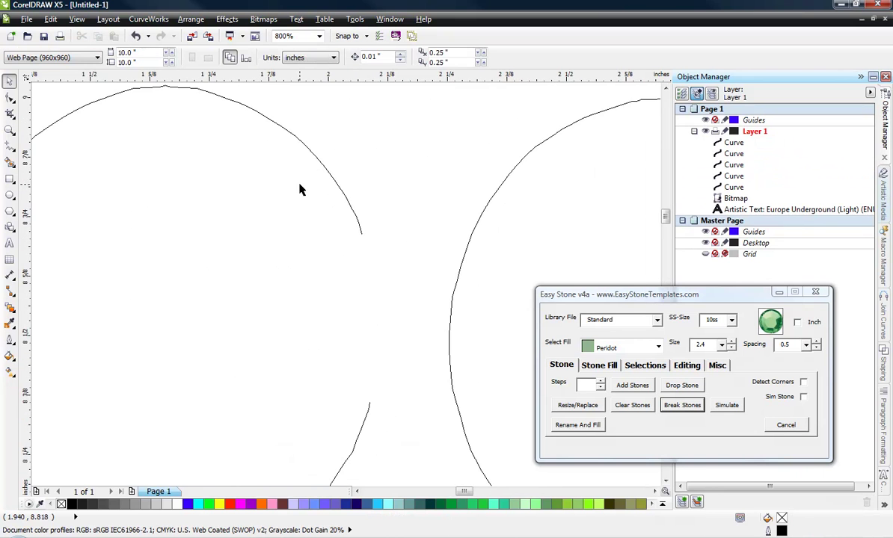
pyautogui.scroll(-3, 344, 228)
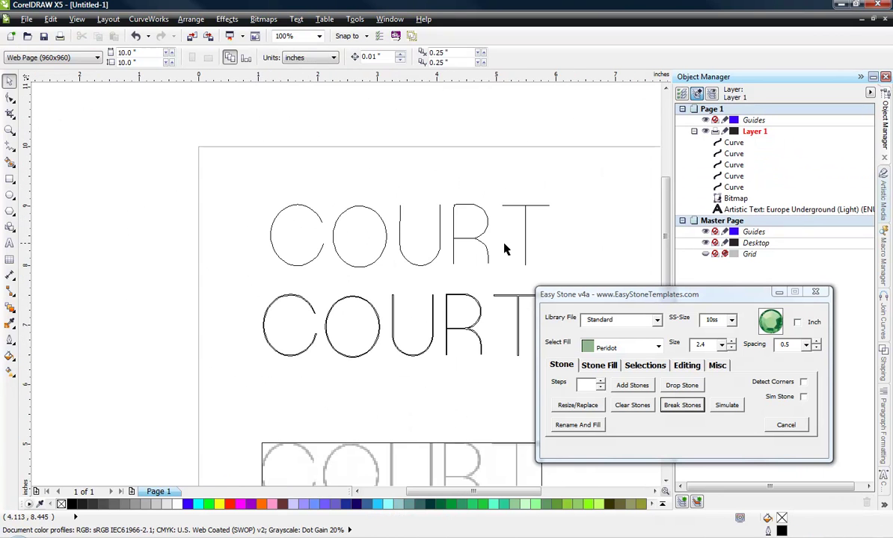
pyautogui.scroll(2, 417, 191)
pyautogui.scroll(-1, 331, 276)
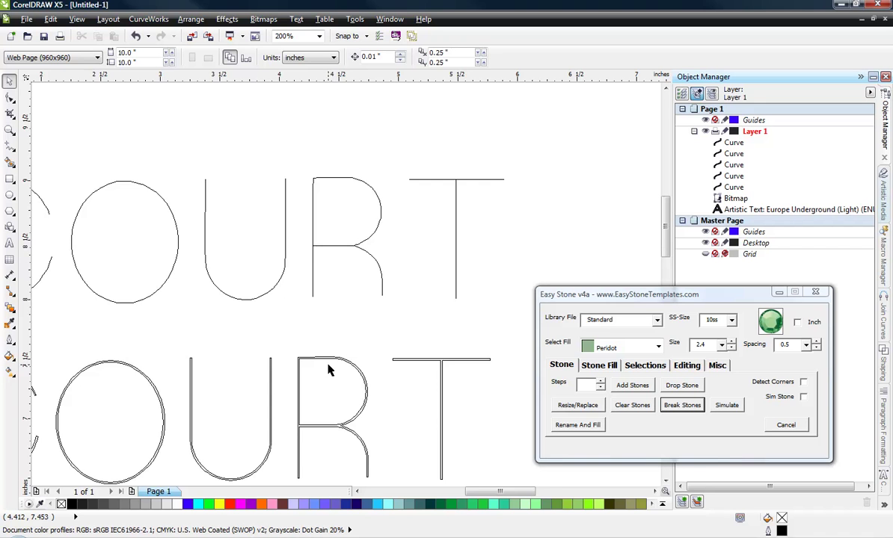
pyautogui.scroll(1, 331, 378)
pyautogui.scroll(1, 359, 184)
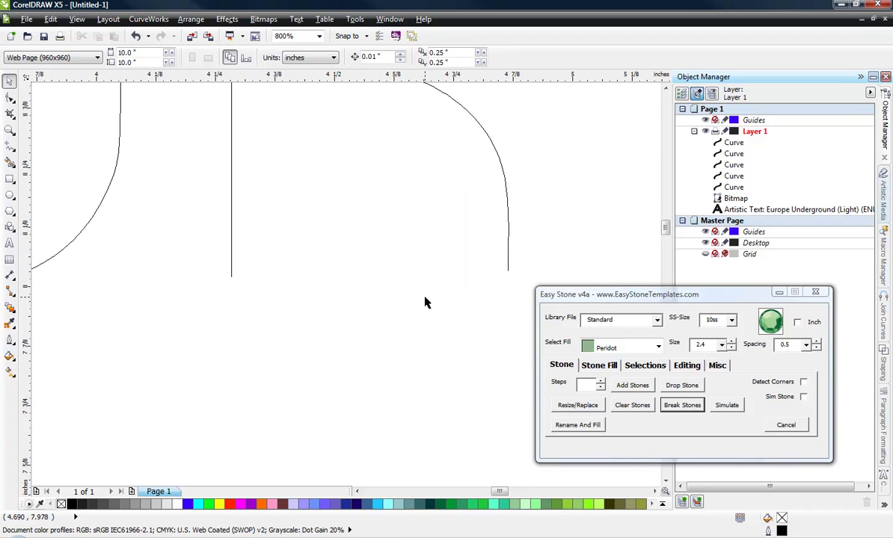
pyautogui.scroll(-4, 424, 303)
pyautogui.scroll(1, 359, 223)
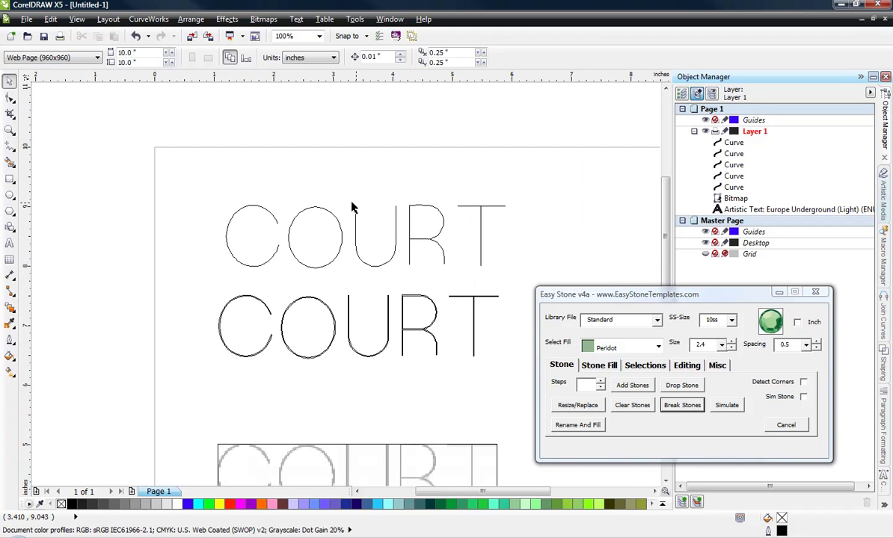
# Step: Add 10ss Peridot stones with 0.5 spacing along all five traced COURT curves
pyautogui.moveTo(203, 180); pyautogui.dragTo(521, 292)
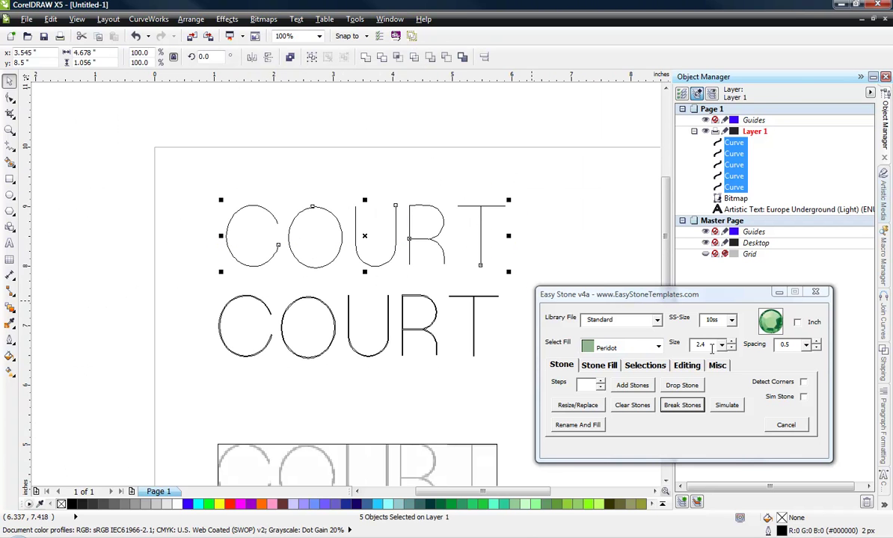
pyautogui.click(634, 387)
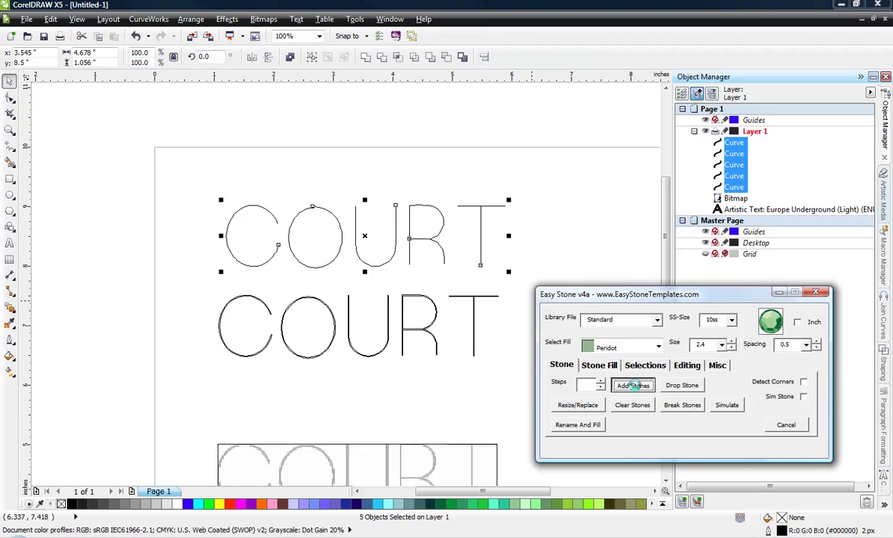
# Step: Examine the stones on the COURT letters in Enhanced view, checking the R and T, and return to Wireframe view
pyautogui.scroll(1, 474, 238)
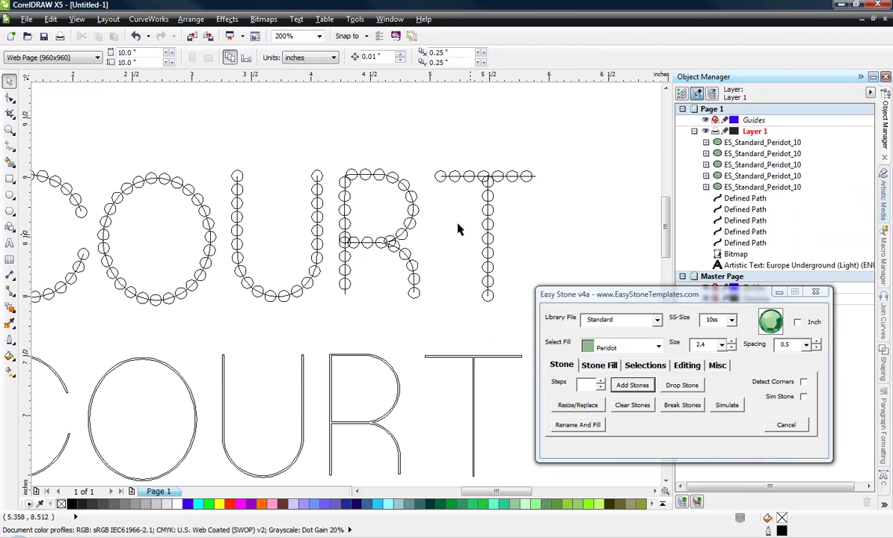
pyautogui.click(77, 20)
pyautogui.click(112, 87)
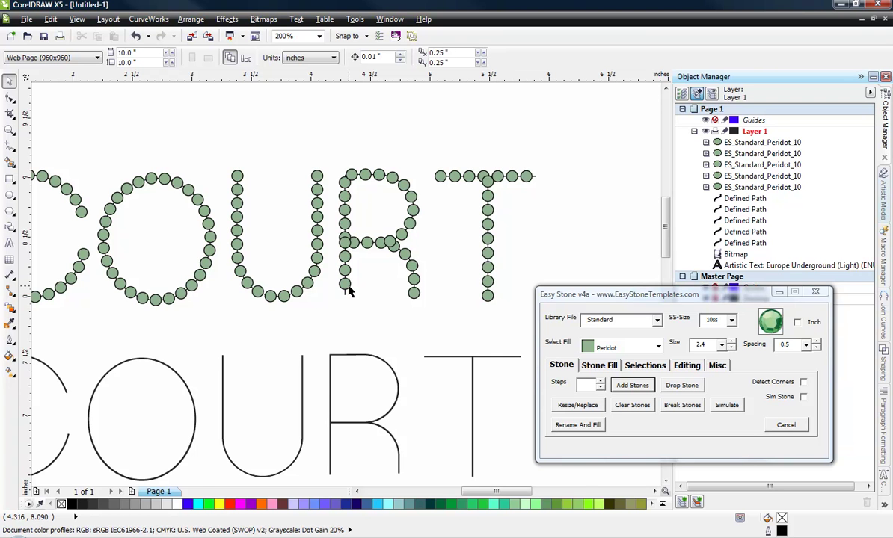
pyautogui.scroll(1, 397, 310)
pyautogui.scroll(-2, 440, 320)
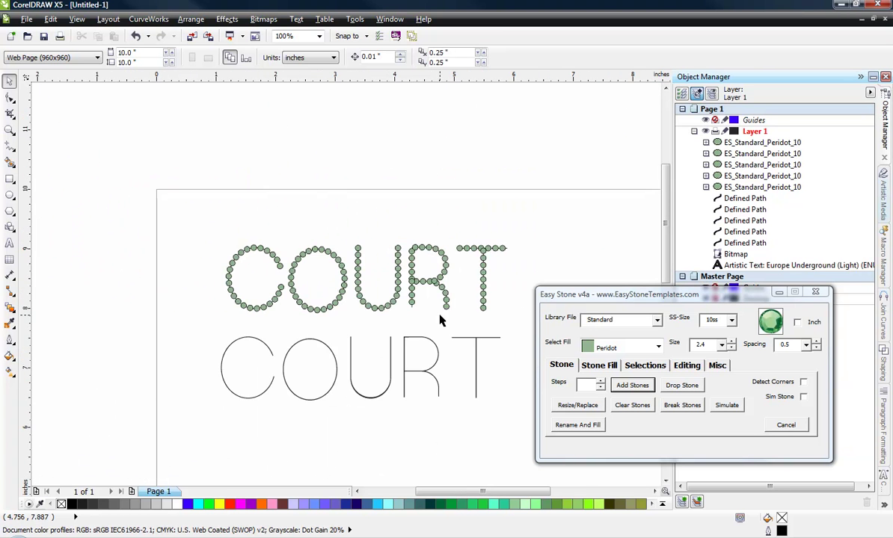
pyautogui.scroll(1, 386, 306)
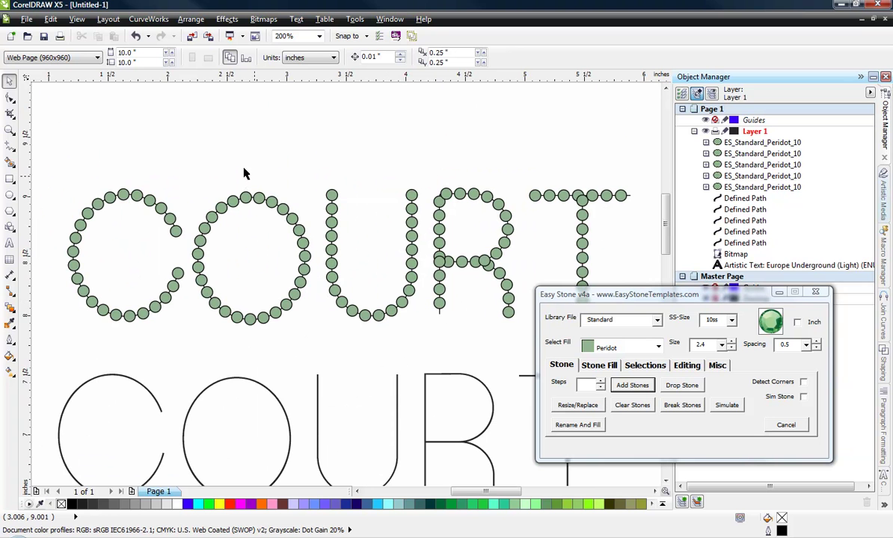
pyautogui.click(74, 21)
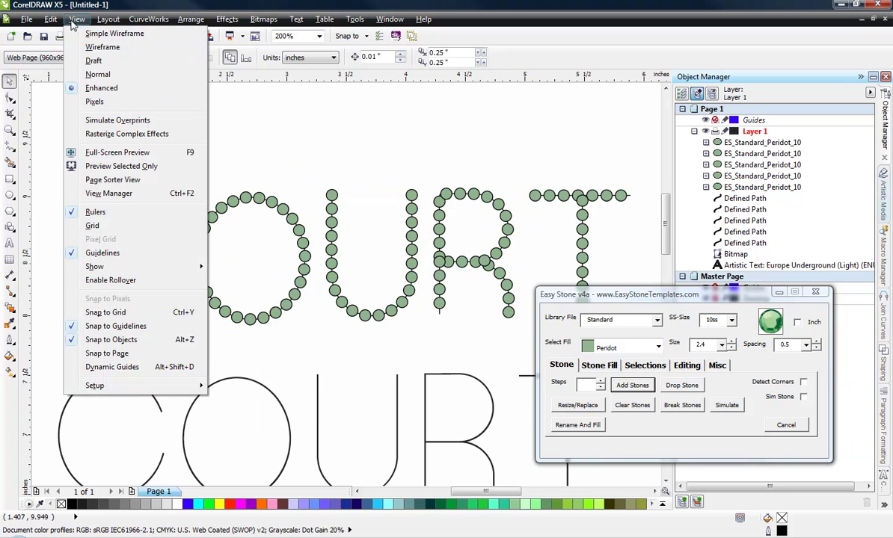
pyautogui.click(97, 47)
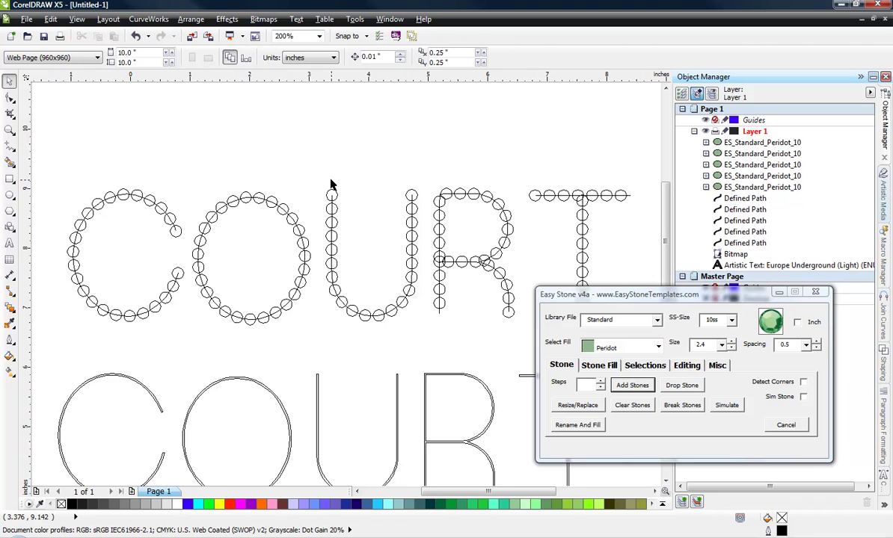
# Step: Delete the stoned COURT letters with their defined paths, and delete the COURT bitmap
pyautogui.scroll(-1, 330, 186)
pyautogui.moveTo(177, 158); pyautogui.dragTo(494, 265)
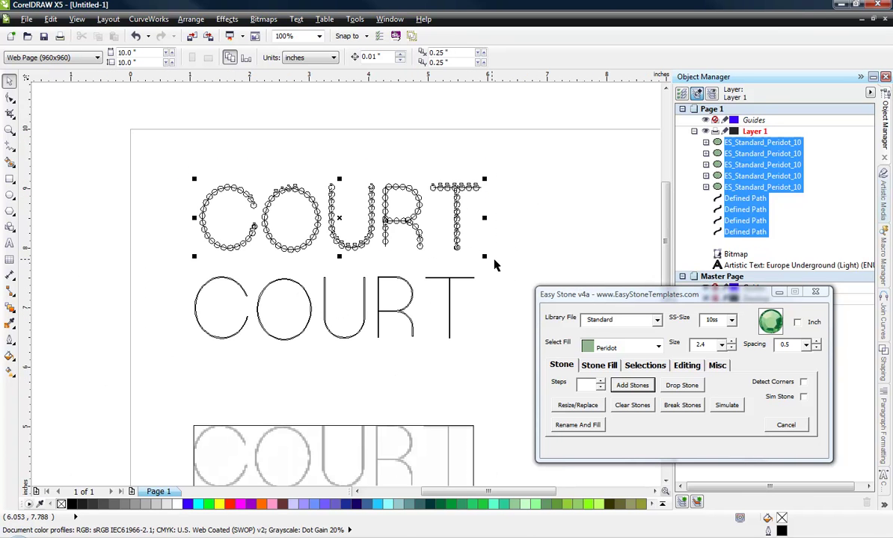
pyautogui.press('Delete')
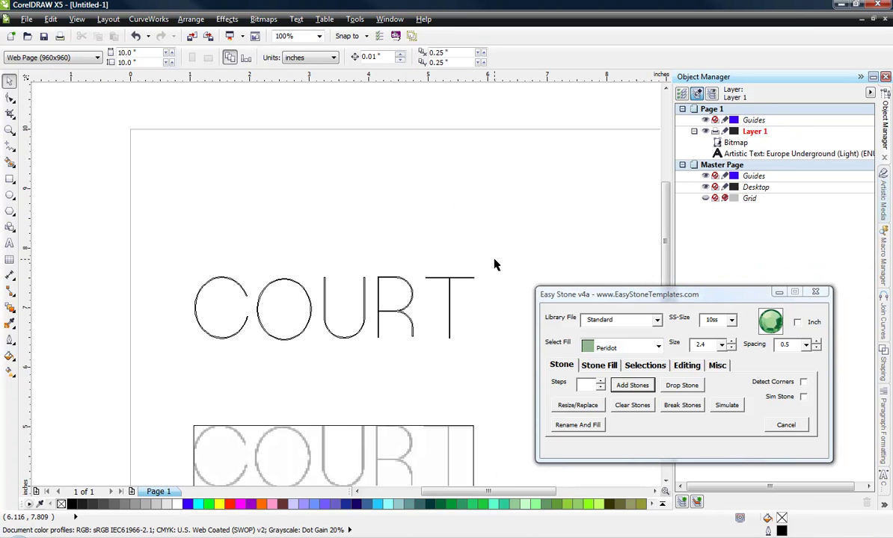
pyautogui.click(394, 447)
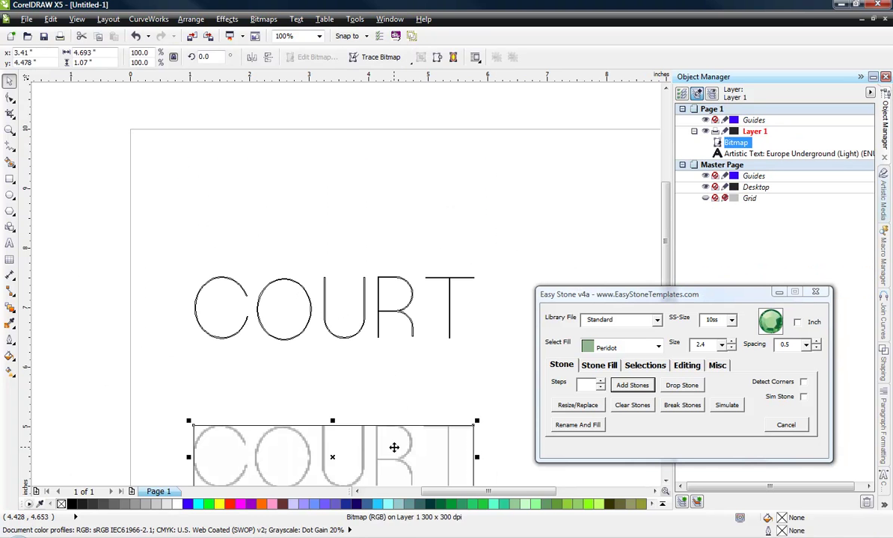
pyautogui.press('Delete')
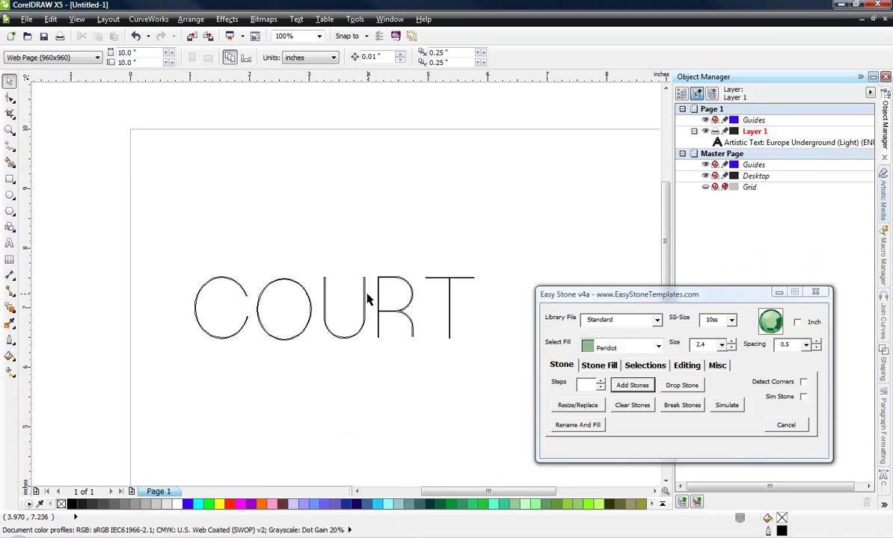
# Step: Break the remaining COURT artistic text into separate curves with Easy Stone's Break R-Text
pyautogui.click(363, 301)
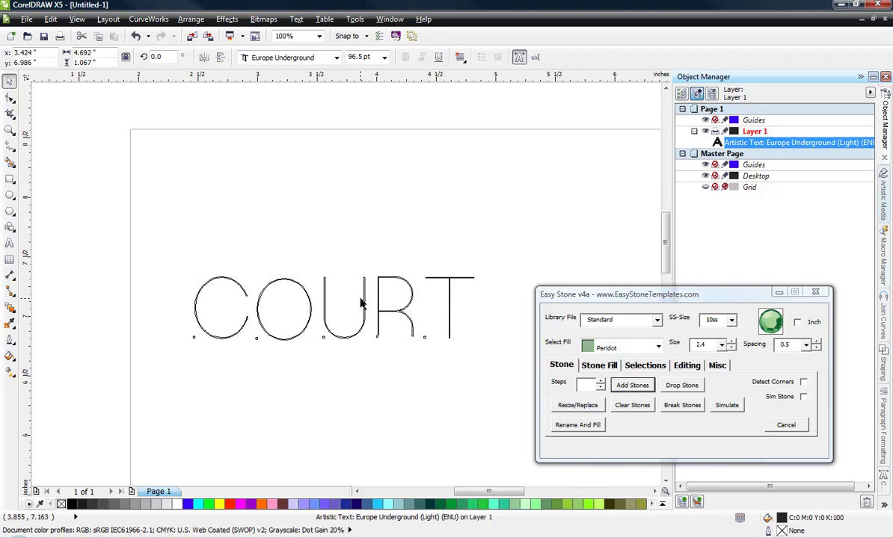
pyautogui.scroll(1, 360, 302)
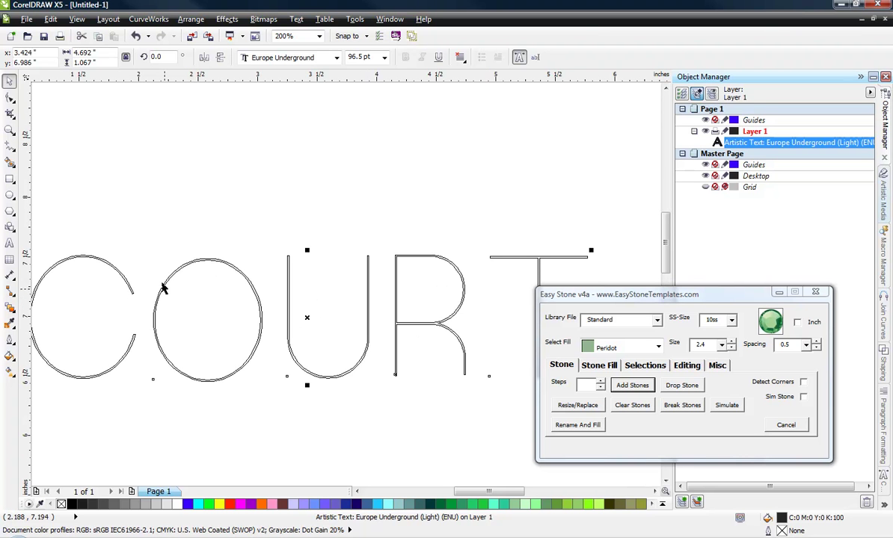
pyautogui.scroll(-1, 178, 287)
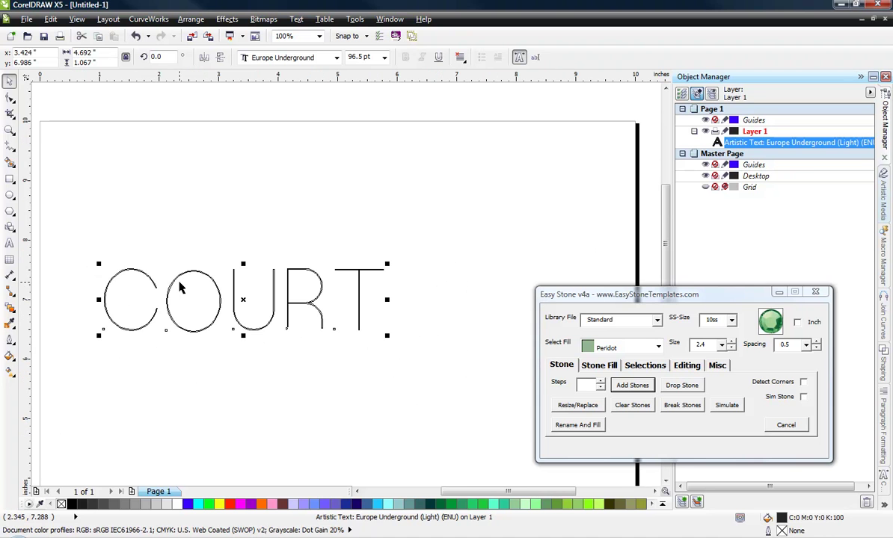
pyautogui.click(687, 365)
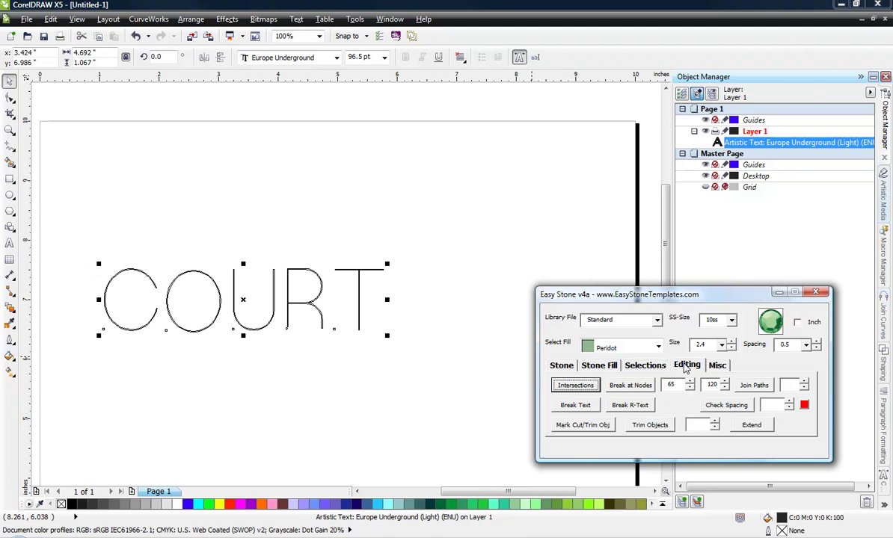
pyautogui.click(632, 406)
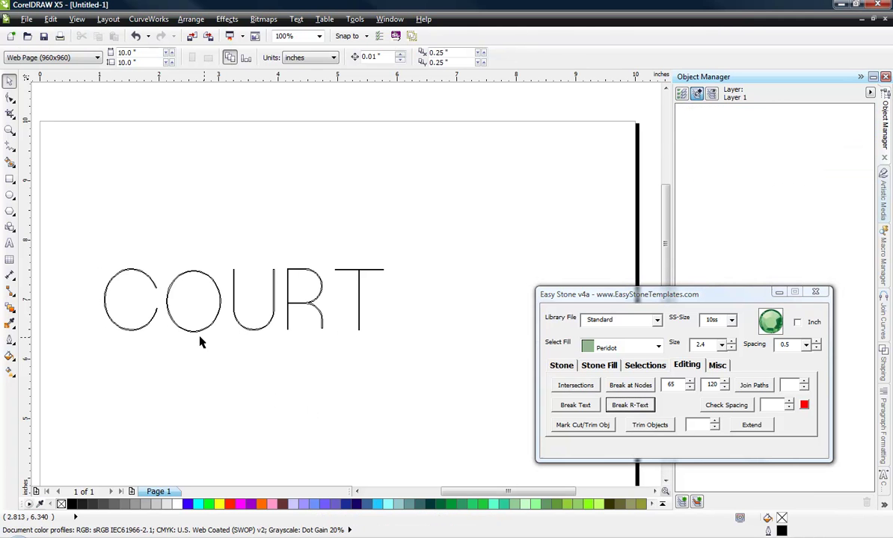
# Step: Check the separated letter curves by selecting them individually, and nudge the T about 0.05 inches to the right
pyautogui.click(140, 333)
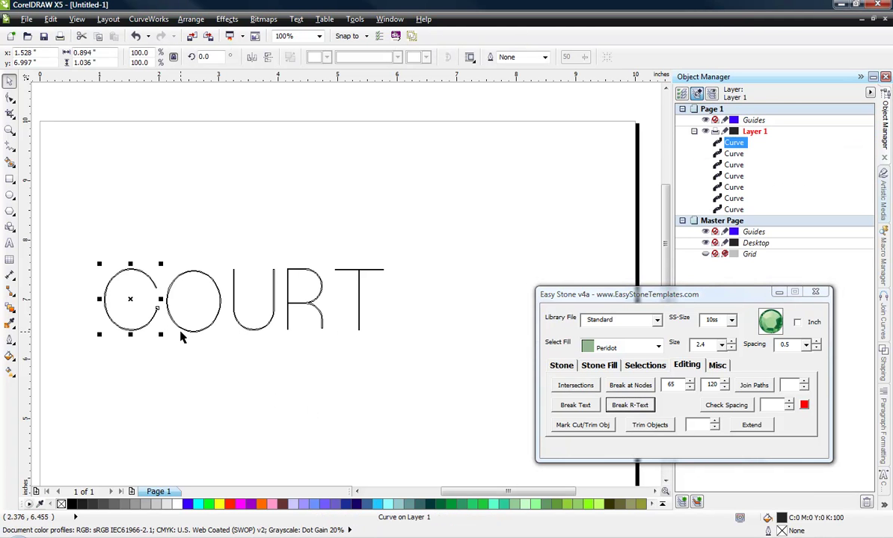
pyautogui.click(221, 309)
pyautogui.click(275, 310)
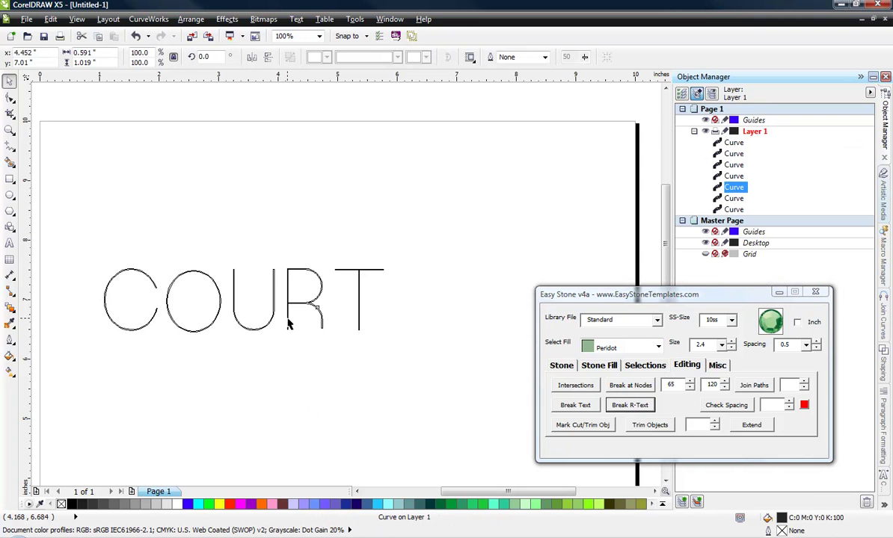
pyautogui.click(289, 323)
pyautogui.click(430, 268)
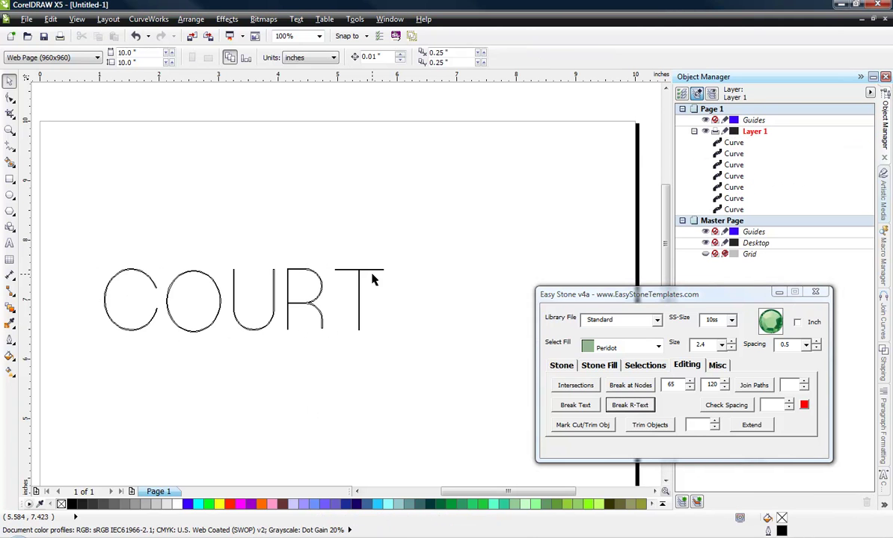
pyautogui.click(356, 274)
pyautogui.press('Right')
pyautogui.press('Right')
pyautogui.press('Right')
pyautogui.press('Right')
pyautogui.press('Right')
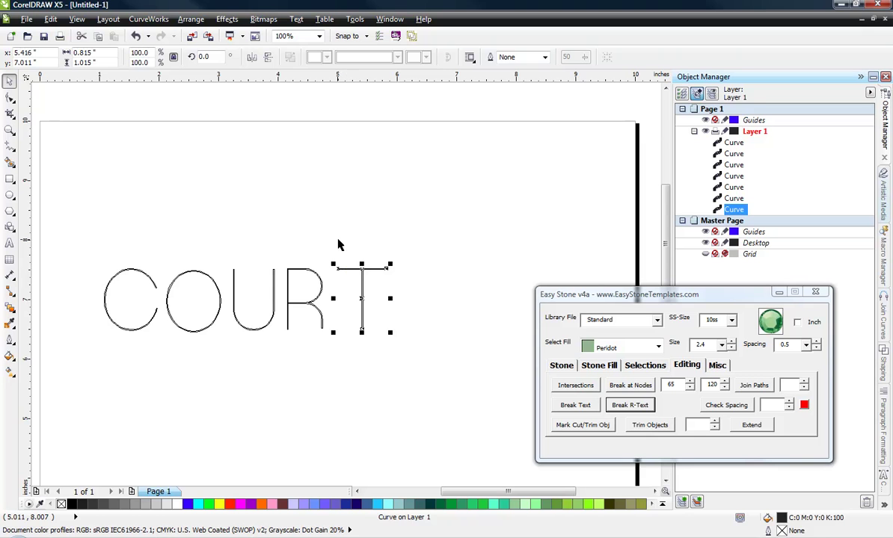
pyautogui.click(320, 234)
# Step: Break the letter C's double outline into separate segments with Break at Nodes
pyautogui.scroll(2, 89, 285)
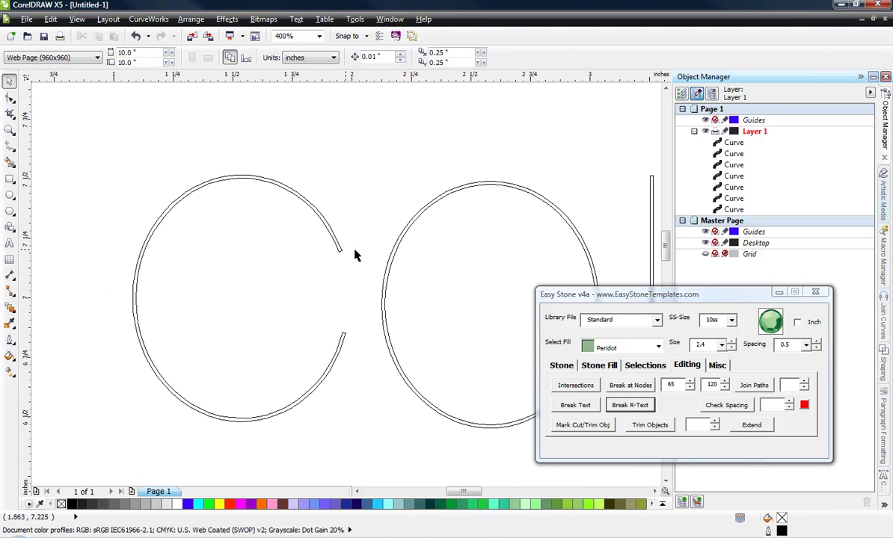
pyautogui.click(343, 348)
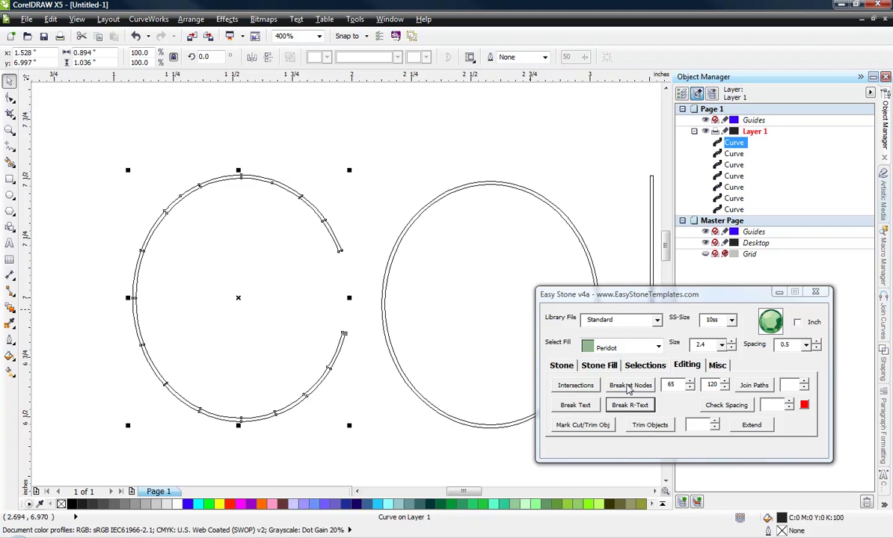
pyautogui.click(675, 385)
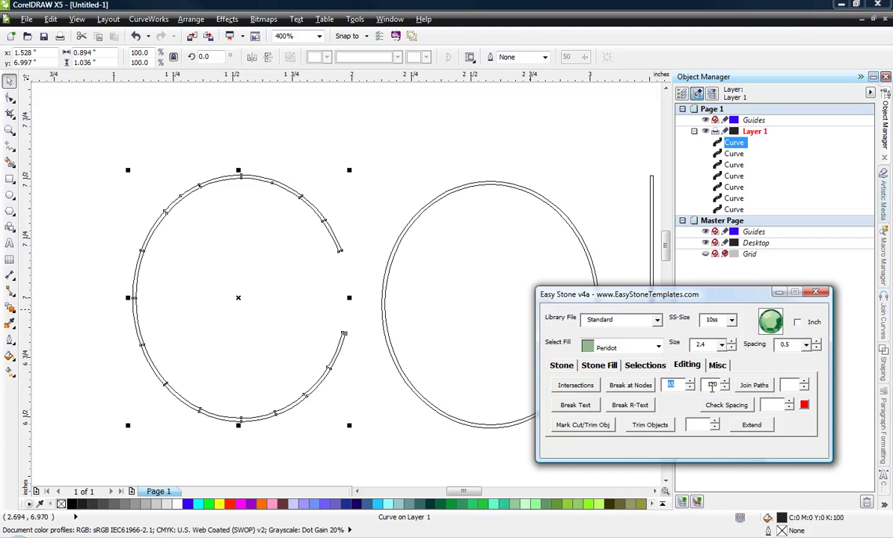
pyautogui.click(632, 387)
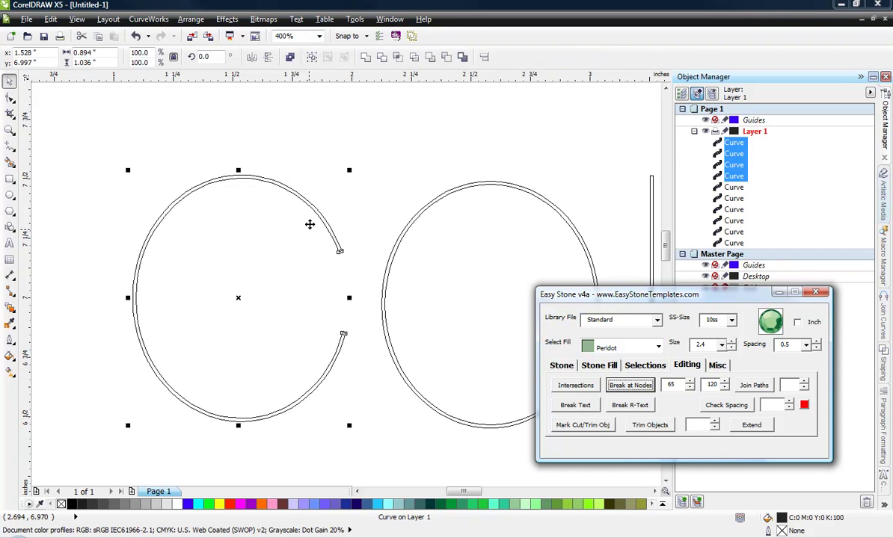
pyautogui.click(378, 192)
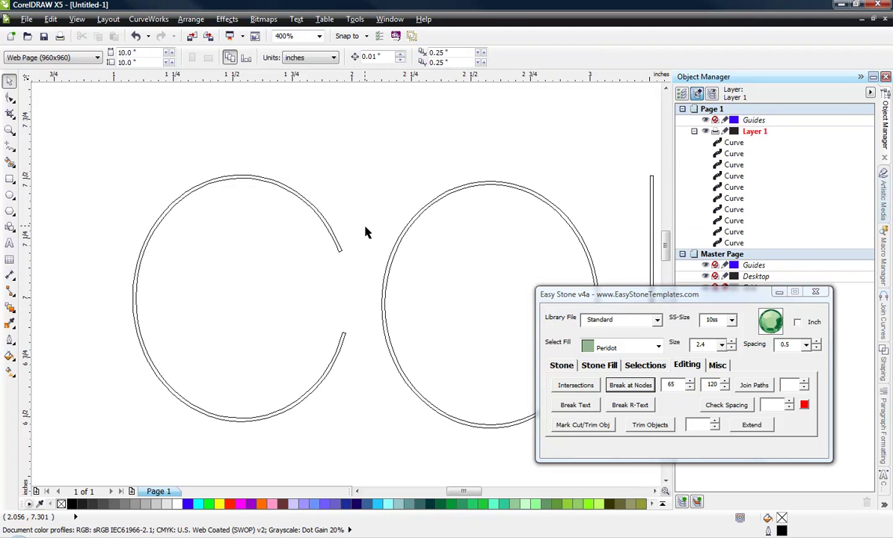
# Step: Delete the C's two short end segments and its inner curve, leaving a single outer line
pyautogui.moveTo(365, 233); pyautogui.dragTo(332, 258)
pyautogui.scroll(2, 352, 258)
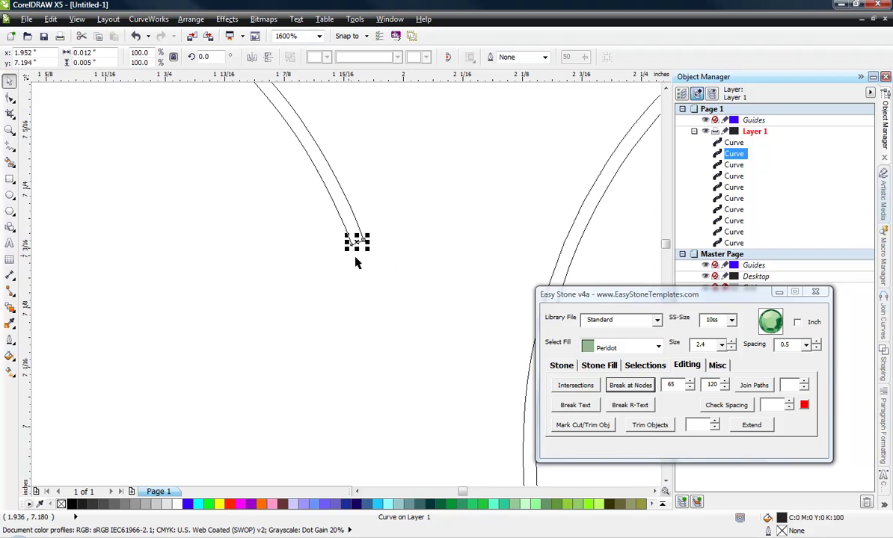
pyautogui.press('Delete')
pyautogui.scroll(-1, 335, 255)
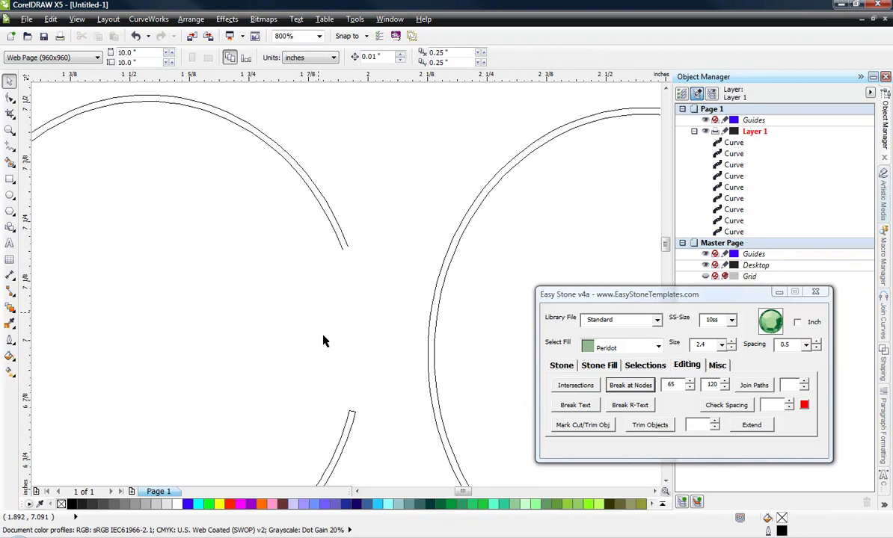
pyautogui.moveTo(378, 376); pyautogui.dragTo(314, 436)
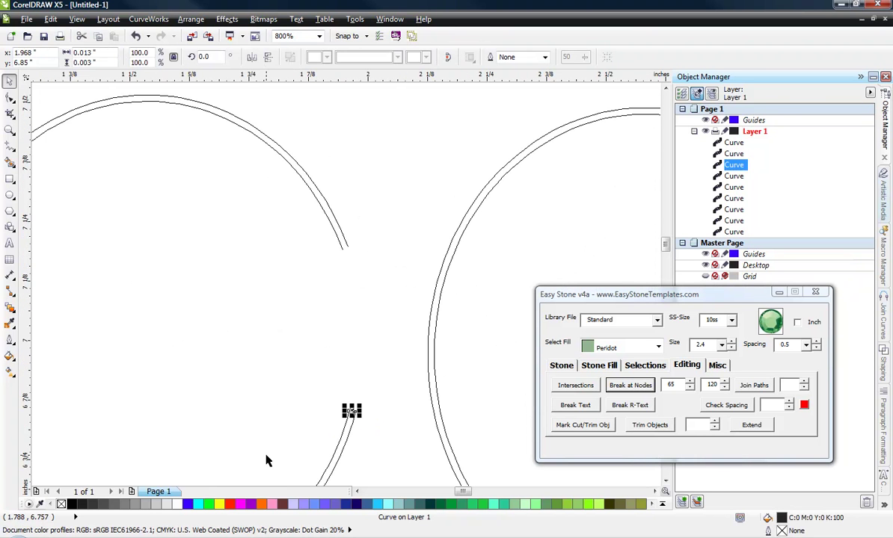
pyautogui.press('Delete')
pyautogui.click(323, 208)
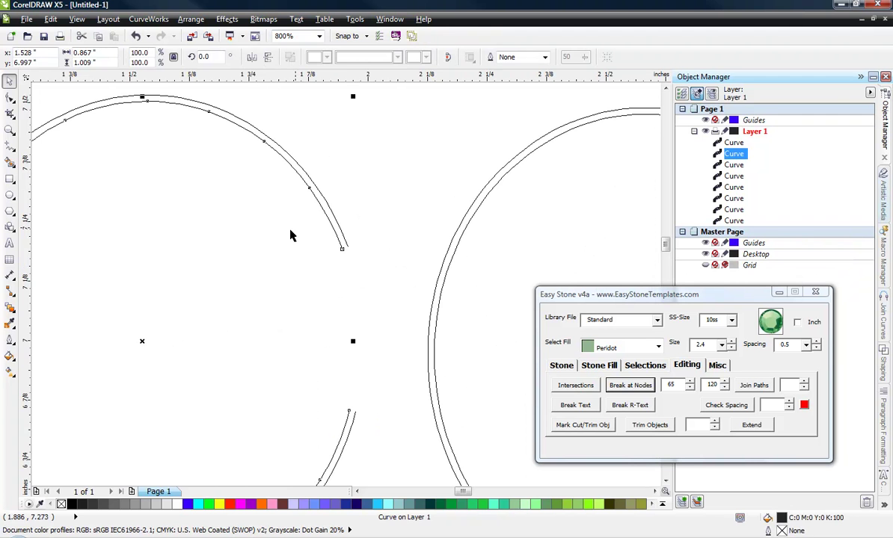
pyautogui.press('Delete')
pyautogui.scroll(-2, 285, 241)
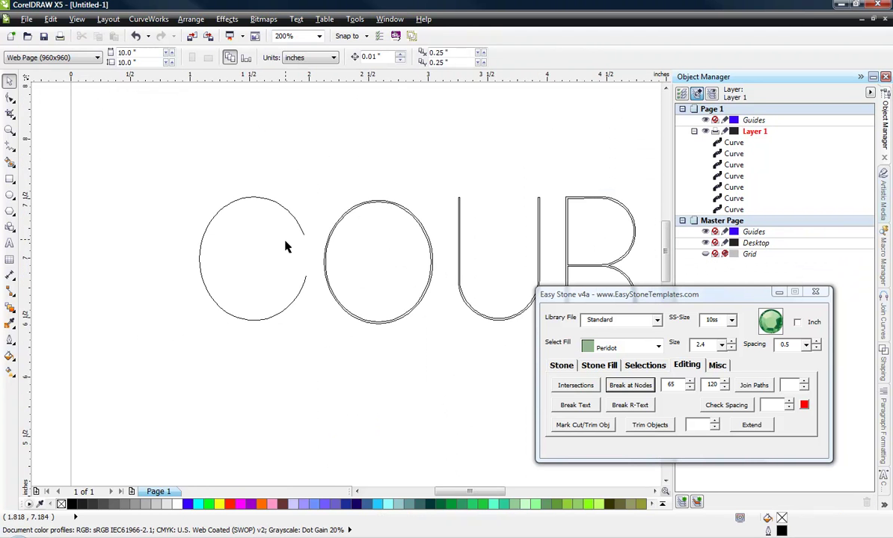
# Step: Delete the inner curve of the letter O so only the outer ellipse remains
pyautogui.scroll(1, 379, 213)
pyautogui.scroll(1, 380, 202)
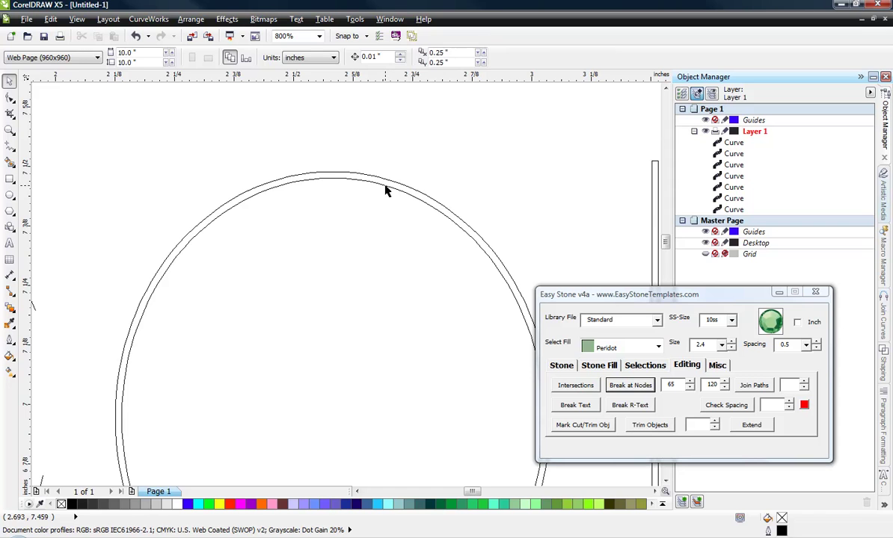
pyautogui.click(365, 198)
pyautogui.press('Delete')
pyautogui.scroll(-1, 255, 182)
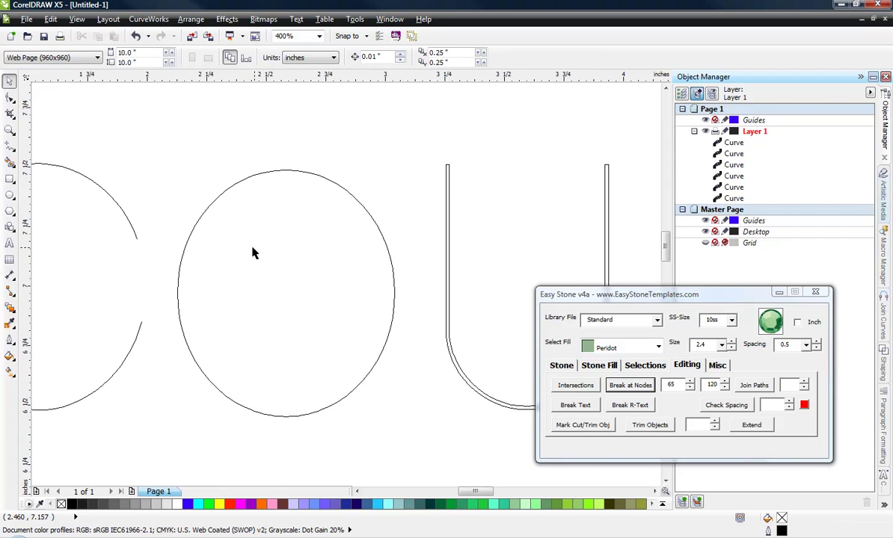
# Step: Break the letter U's double outline into separate segments with Break at Nodes
pyautogui.scroll(-1, 247, 238)
pyautogui.scroll(1, 363, 239)
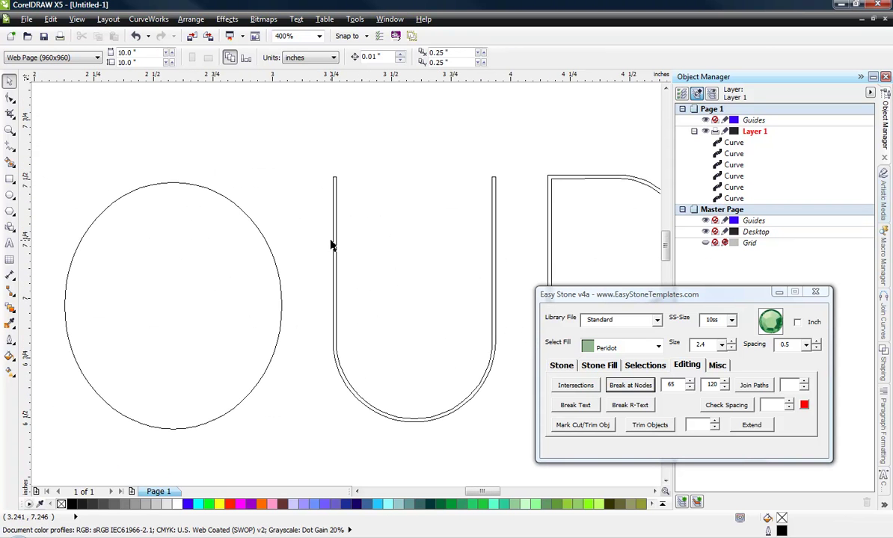
pyautogui.click(334, 246)
pyautogui.click(639, 391)
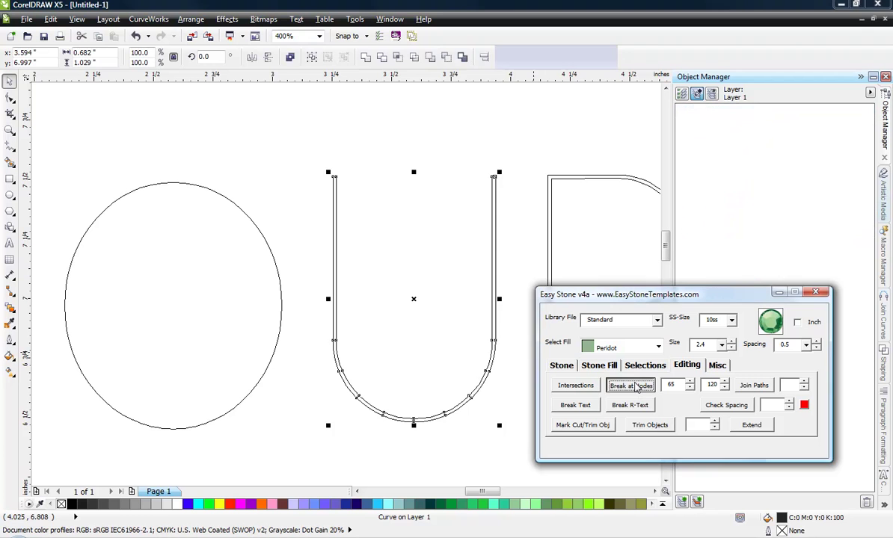
# Step: Delete the U's two short top end segments and its inner curve, leaving a single outer line
pyautogui.moveTo(296, 136); pyautogui.dragTo(504, 194)
pyautogui.press('Delete')
pyautogui.click(336, 199)
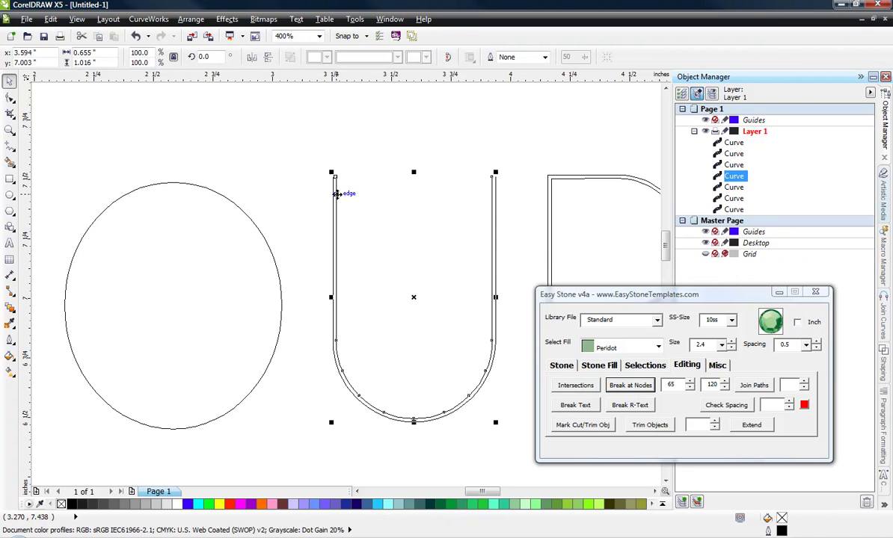
pyautogui.press('Delete')
pyautogui.scroll(-2, 337, 244)
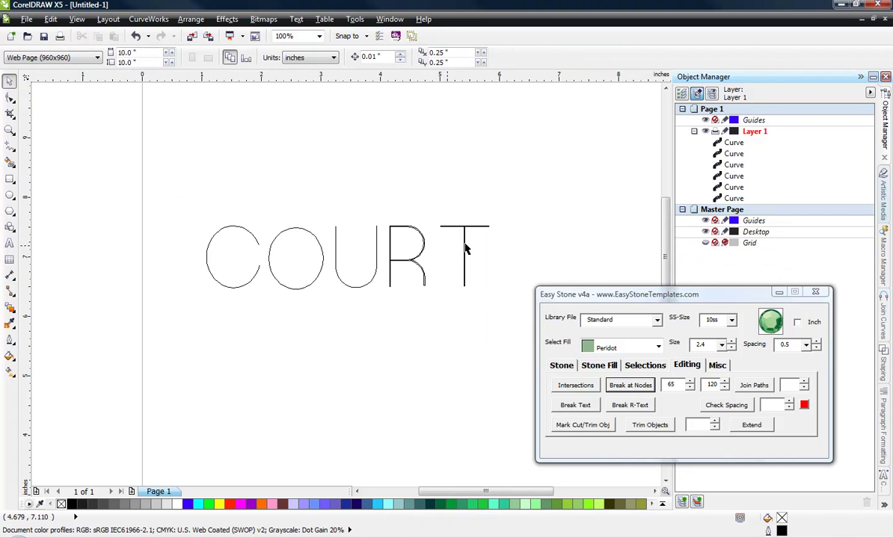
# Step: Break the double outlines of the letters R and T into separate segments with Break at Nodes
pyautogui.scroll(1, 472, 239)
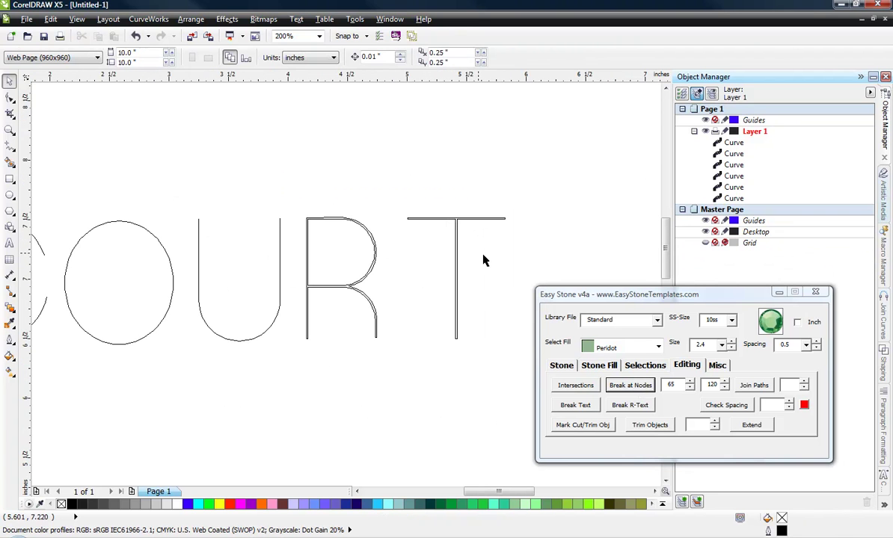
pyautogui.moveTo(515, 170); pyautogui.dragTo(301, 408)
pyautogui.click(632, 386)
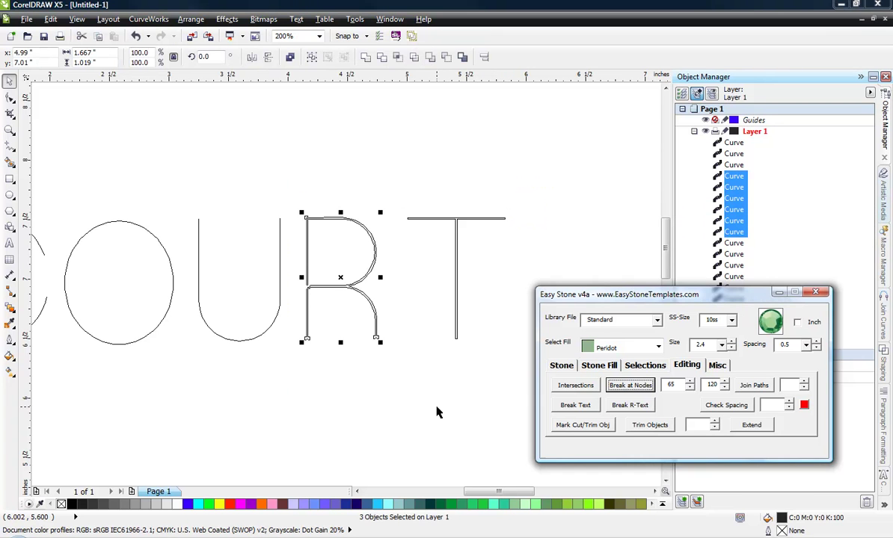
pyautogui.click(403, 399)
pyautogui.scroll(1, 353, 238)
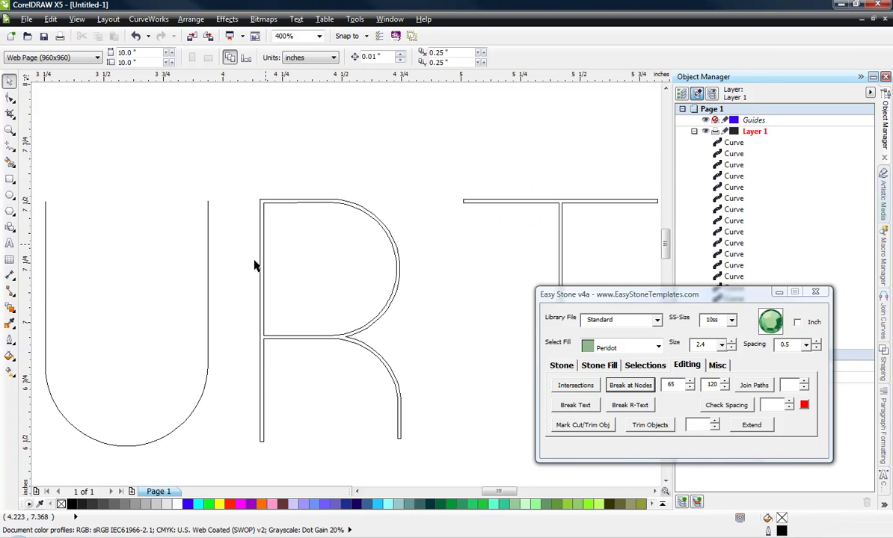
# Step: Delete the R's inner stem lines and the inner curve of its bowl, keeping the outer stem and bowl lines
pyautogui.click(261, 374)
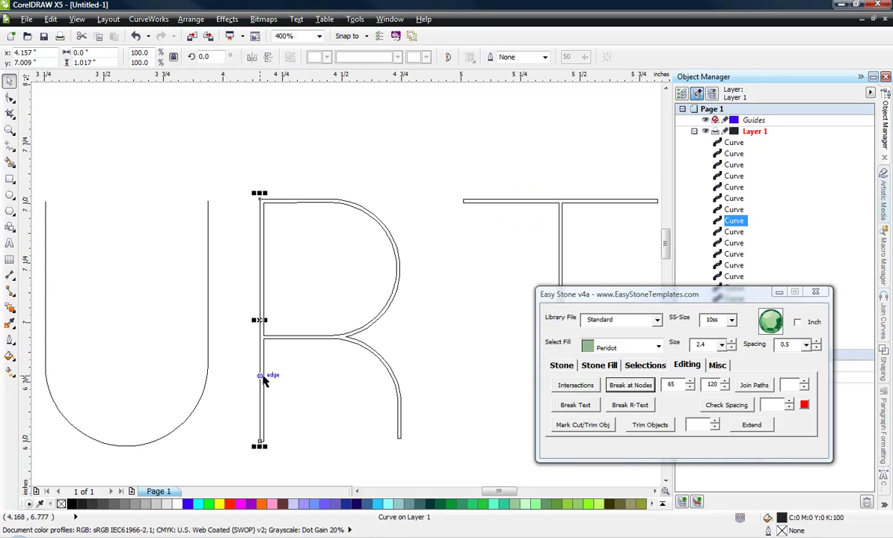
pyautogui.press('Delete')
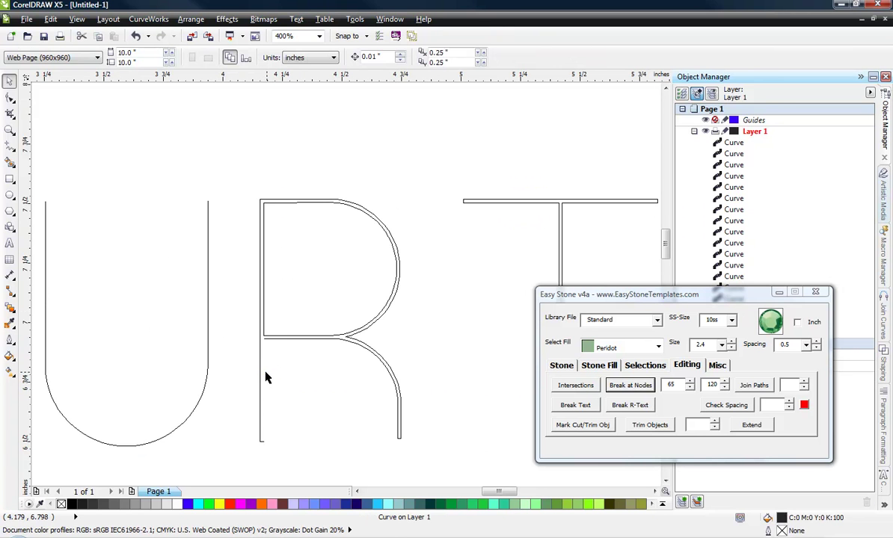
pyautogui.click(261, 367)
pyautogui.click(265, 309)
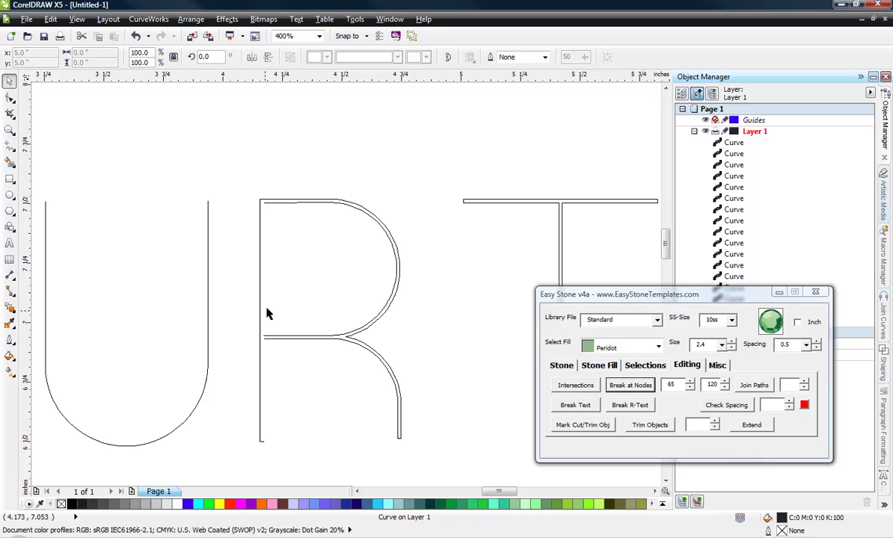
pyautogui.click(285, 203)
pyautogui.press('Delete')
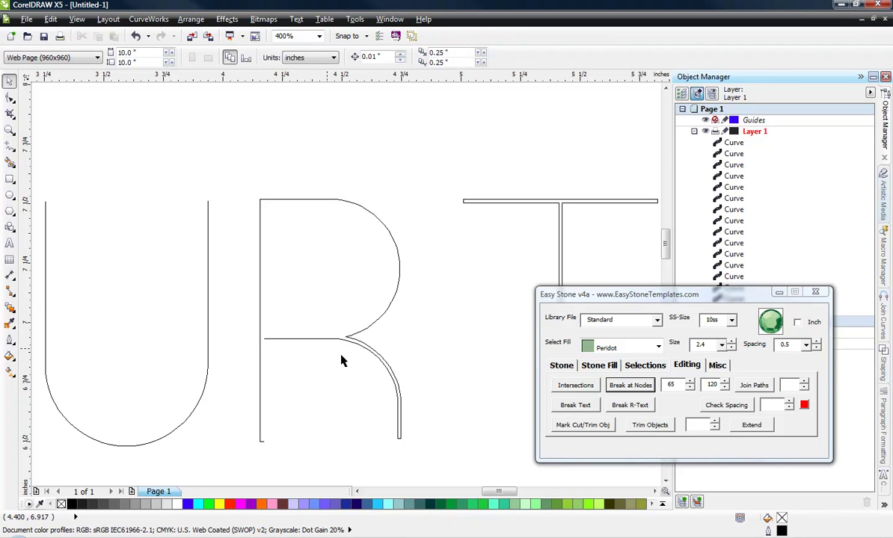
# Step: Split the R's outer curve at the pointed node where the bowl meets the leg, using Break at Nodes
pyautogui.scroll(1, 356, 345)
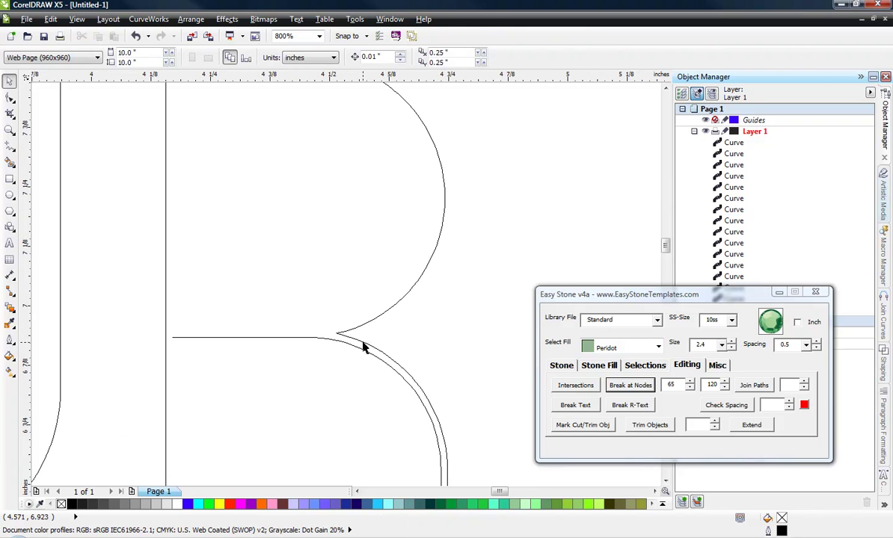
pyautogui.click(363, 346)
pyautogui.click(10, 97)
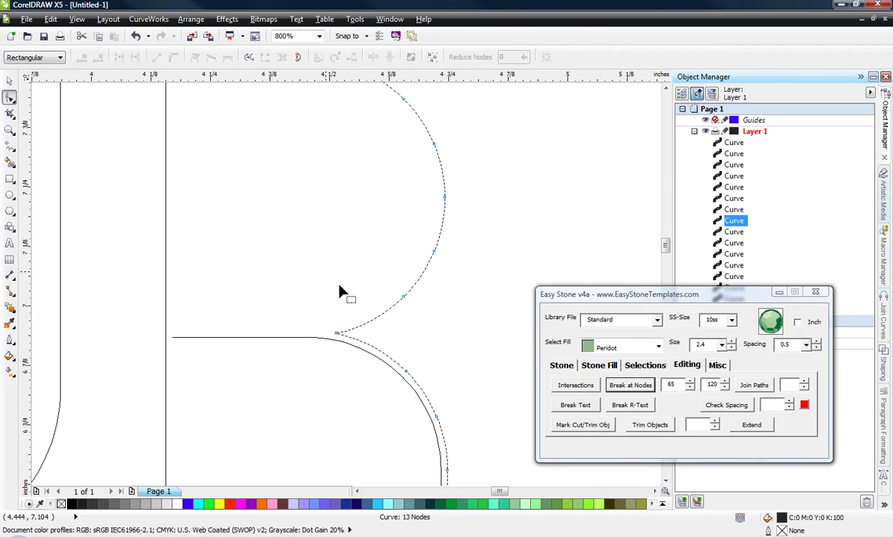
pyautogui.moveTo(308, 295); pyautogui.dragTo(339, 339)
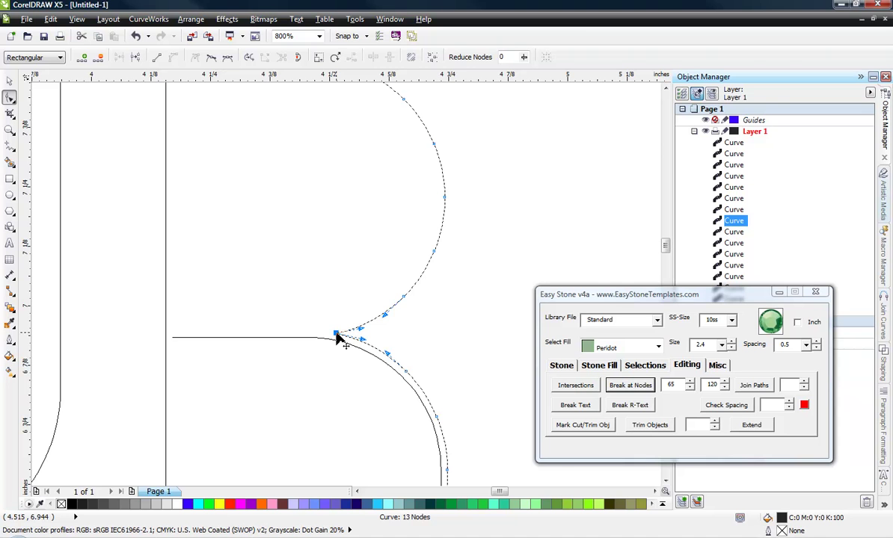
pyautogui.click(632, 386)
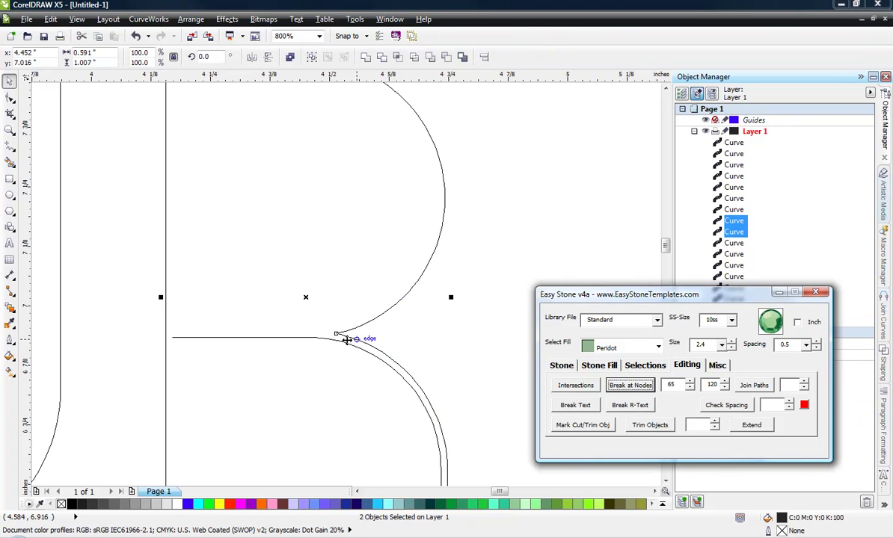
# Step: Delete the outer curve of the R's leg, leaving a single leg line
pyautogui.click(499, 376)
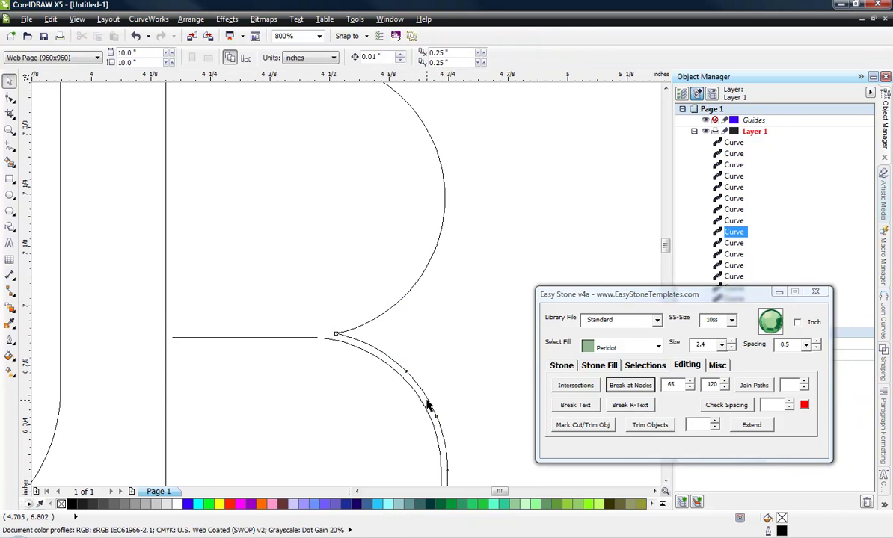
pyautogui.click(428, 408)
pyautogui.press('Escape')
pyautogui.scroll(-4, 342, 333)
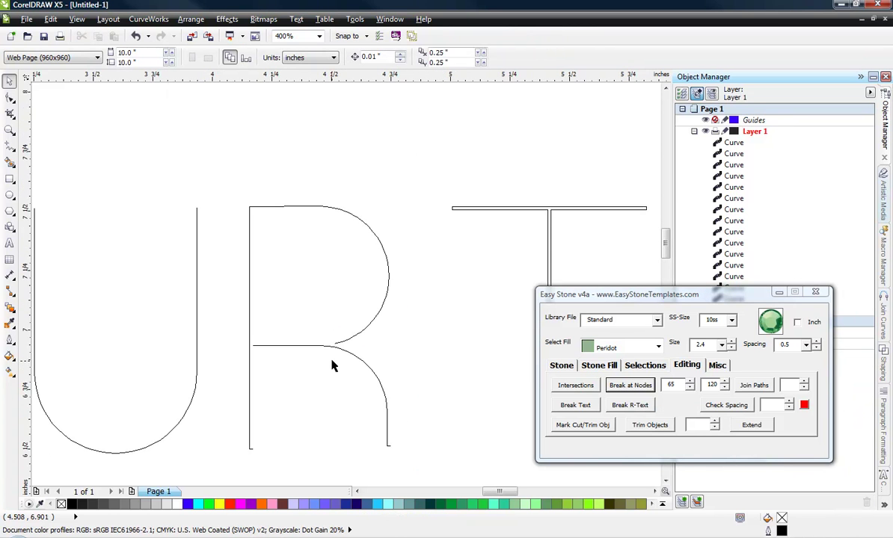
# Step: Delete the short end segments at the bottoms of the R's stem and leg and the T's stem
pyautogui.scroll(2, 326, 434)
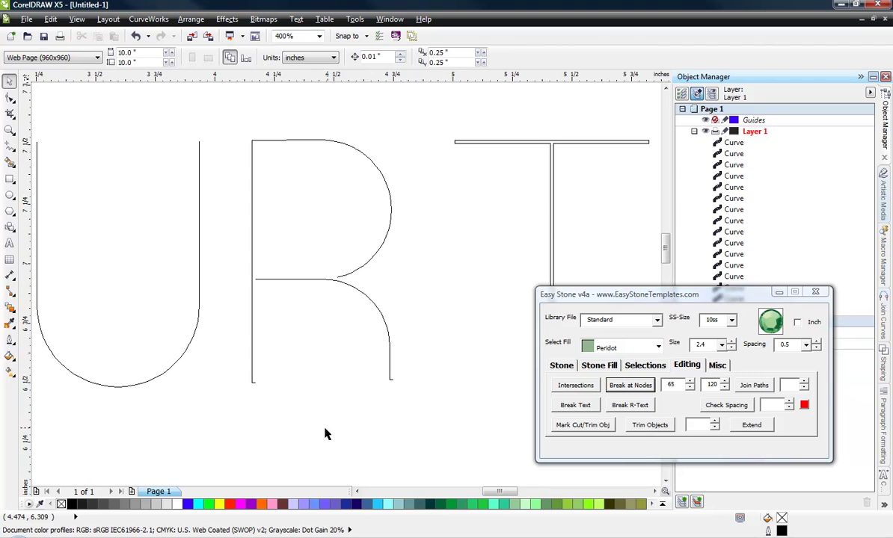
pyautogui.moveTo(229, 415); pyautogui.dragTo(451, 372)
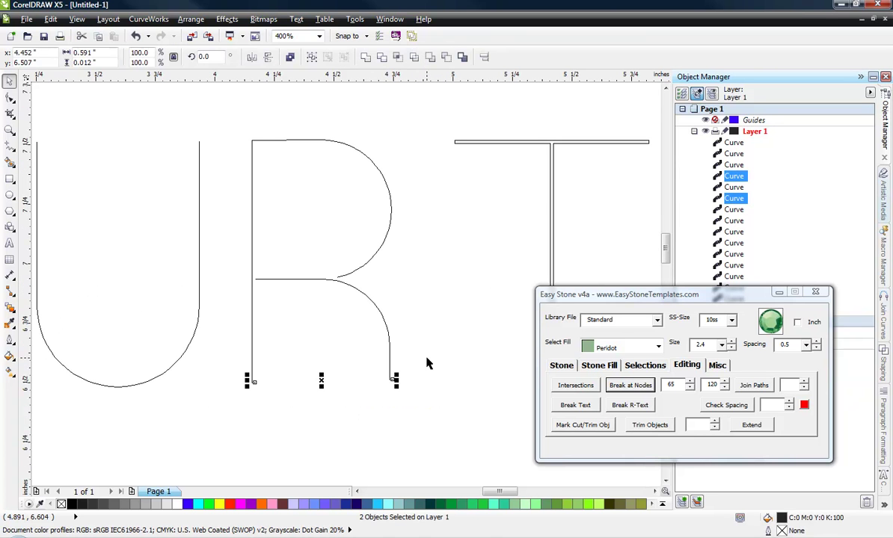
pyautogui.press('Escape')
pyautogui.scroll(-2, 213, 376)
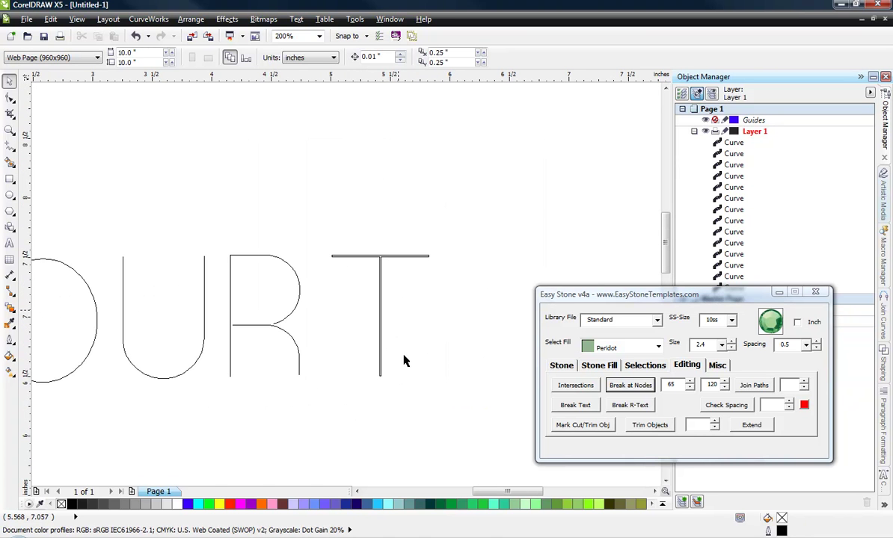
pyautogui.scroll(2, 403, 361)
pyautogui.moveTo(331, 412); pyautogui.dragTo(373, 389)
pyautogui.press('Escape')
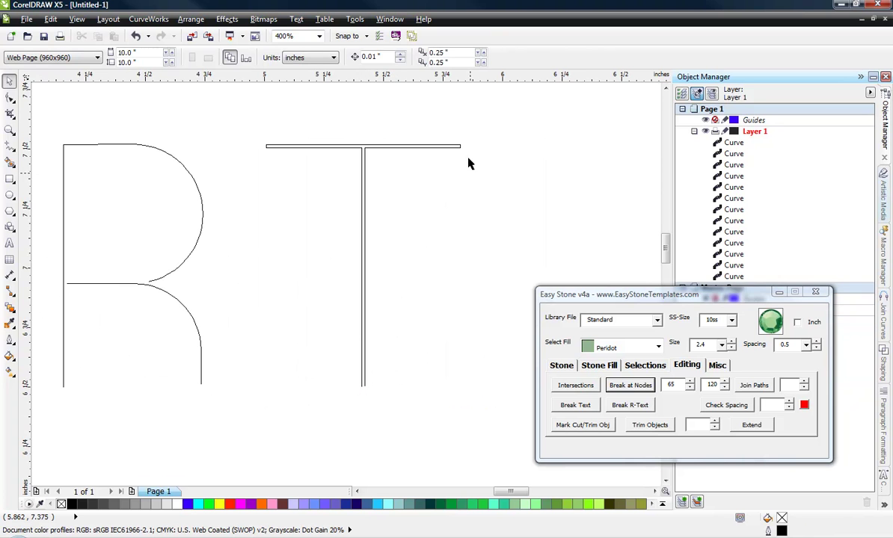
# Step: Delete the short end segments and the lower lines of the T's crossbar, leaving only its upper line
pyautogui.moveTo(458, 112); pyautogui.dragTo(448, 187)
pyautogui.moveTo(243, 119); pyautogui.dragTo(277, 191)
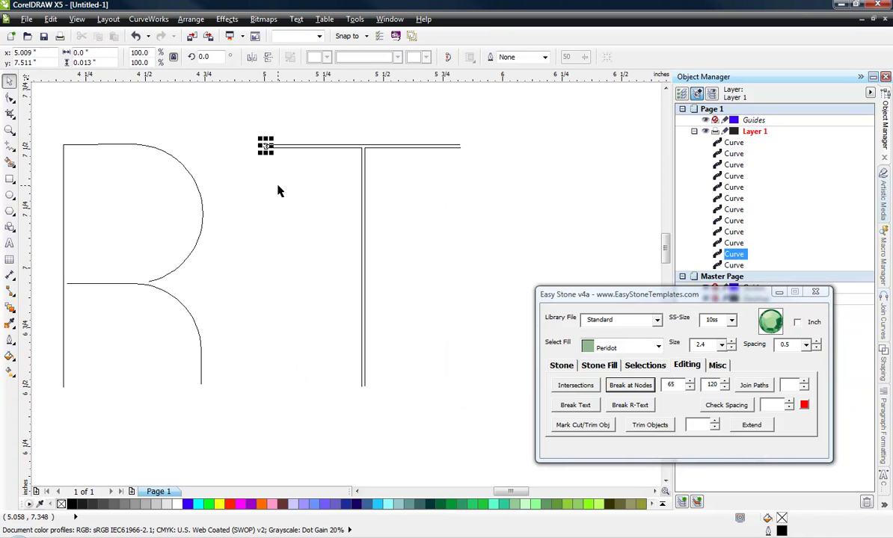
pyautogui.press('Delete')
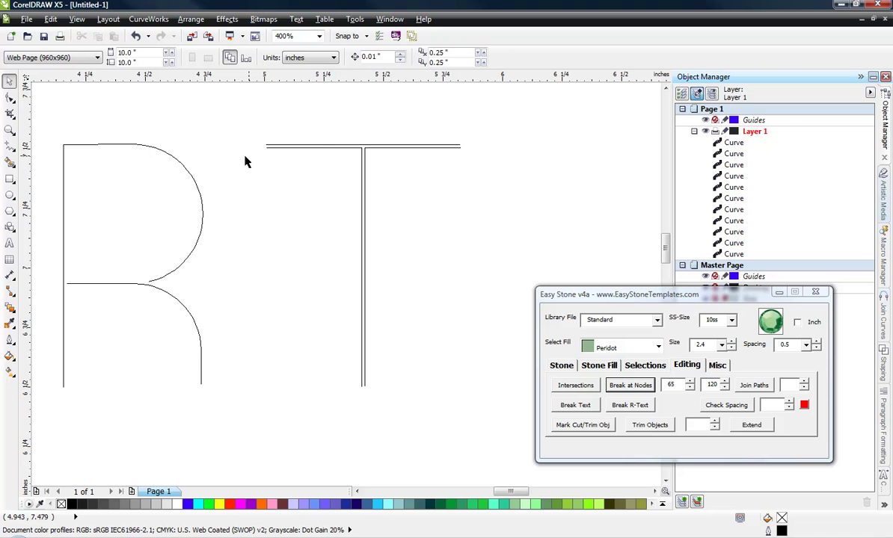
pyautogui.moveTo(238, 148); pyautogui.dragTo(474, 157)
pyautogui.press('Delete')
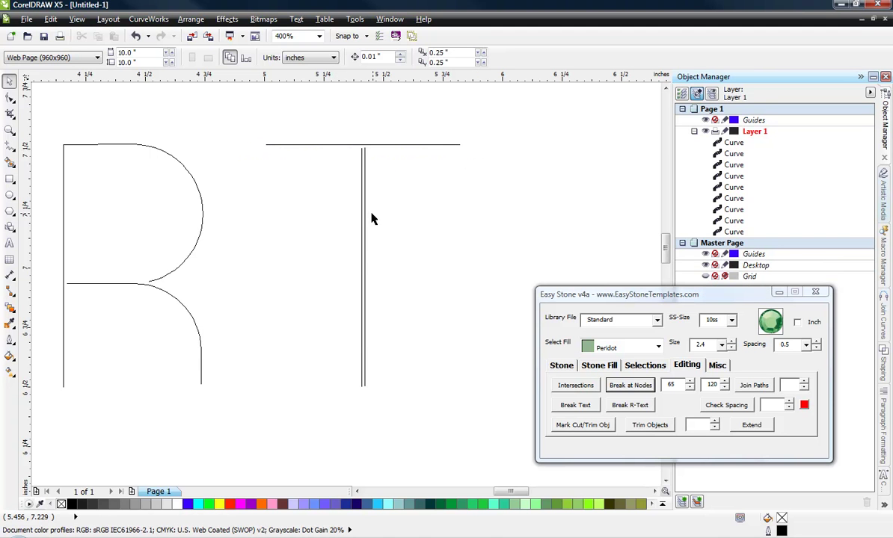
pyautogui.moveTo(439, 428); pyautogui.dragTo(363, 139)
pyautogui.press('Delete')
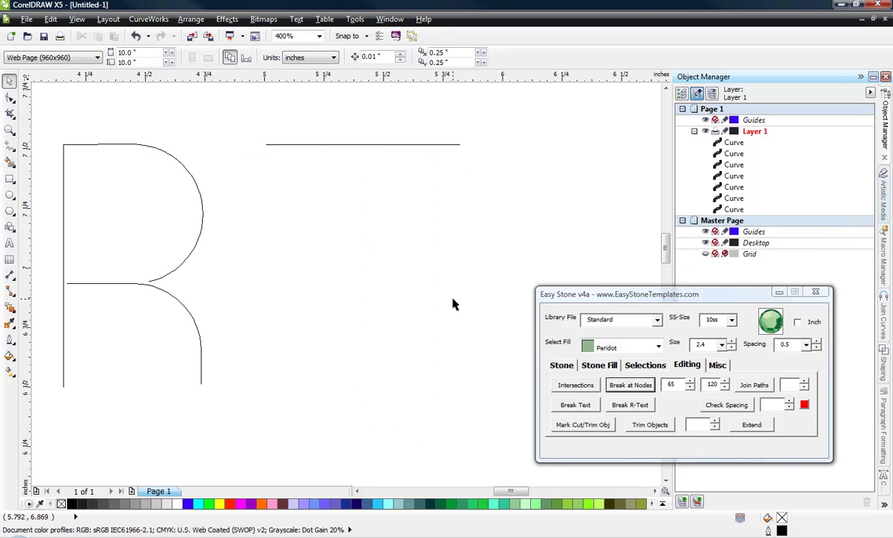
pyautogui.hotkey('ctrl', 'z')
# Step: Delete the right-hand line of the T's stem, leaving a single stem line
pyautogui.click(366, 348)
pyautogui.click(365, 343)
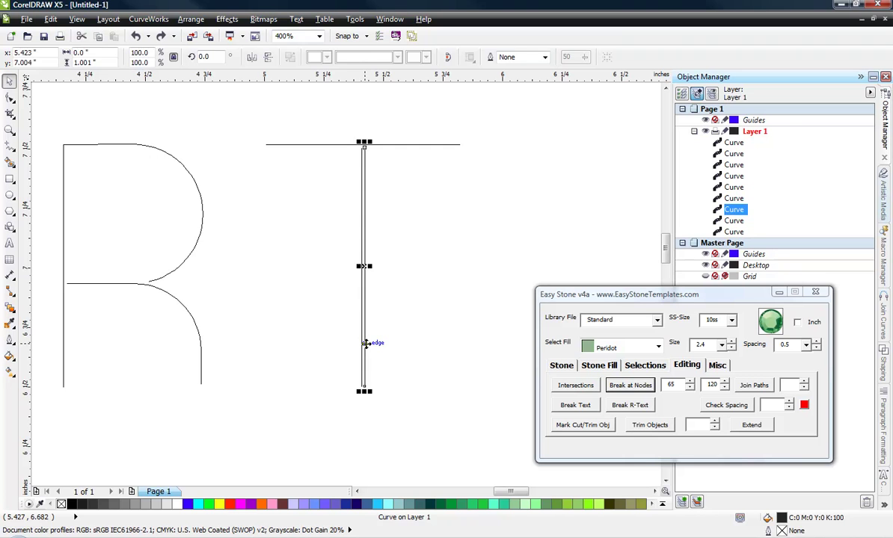
pyautogui.press('Delete')
# Step: Add 10ss Peridot stones with 0.5 spacing along all the single-line COURT curves
pyautogui.scroll(-2, 430, 347)
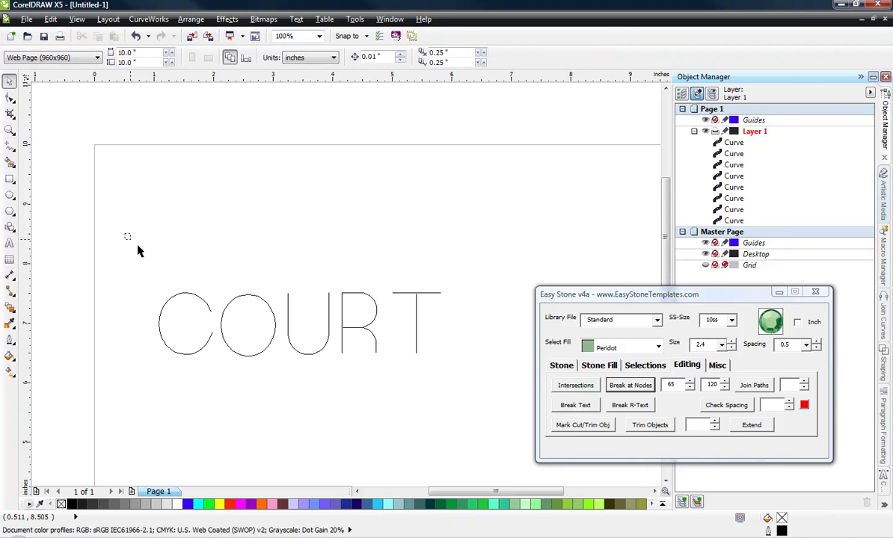
pyautogui.moveTo(138, 251); pyautogui.dragTo(524, 398)
pyautogui.click(563, 365)
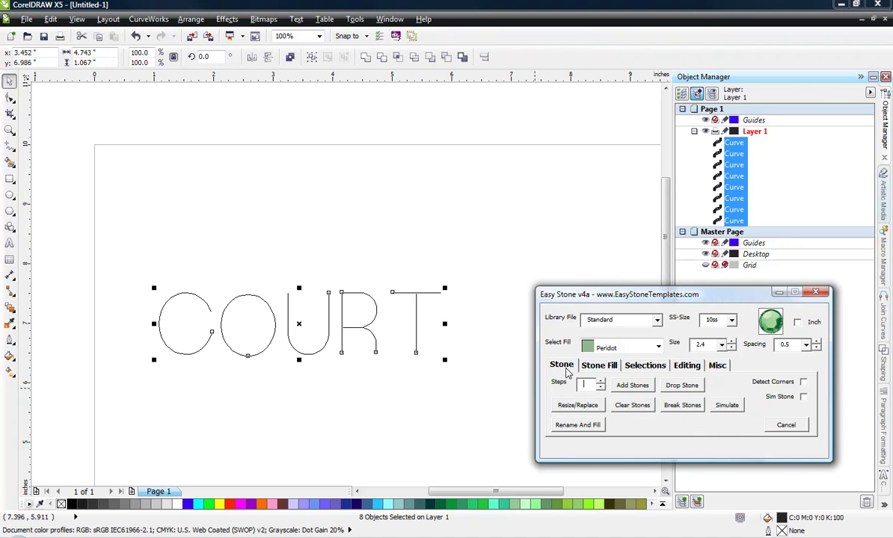
pyautogui.click(633, 386)
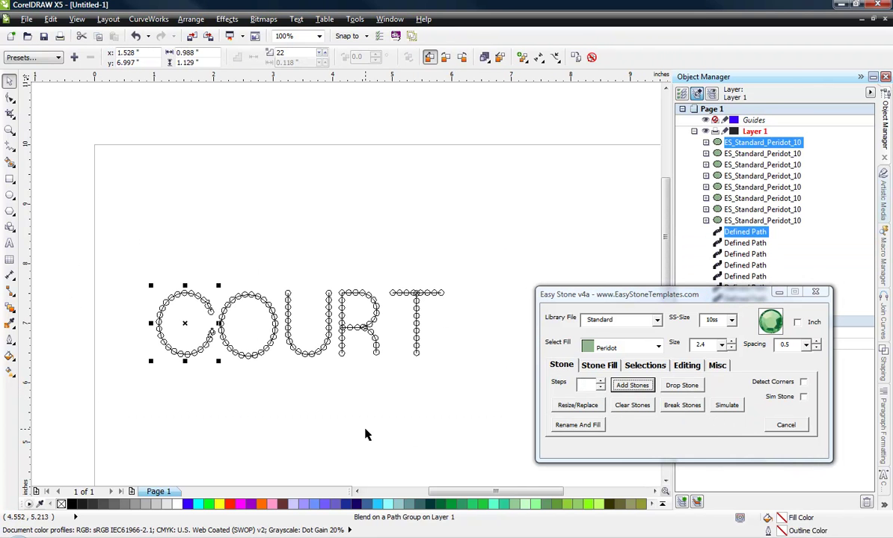
pyautogui.click(305, 378)
pyautogui.scroll(1, 305, 381)
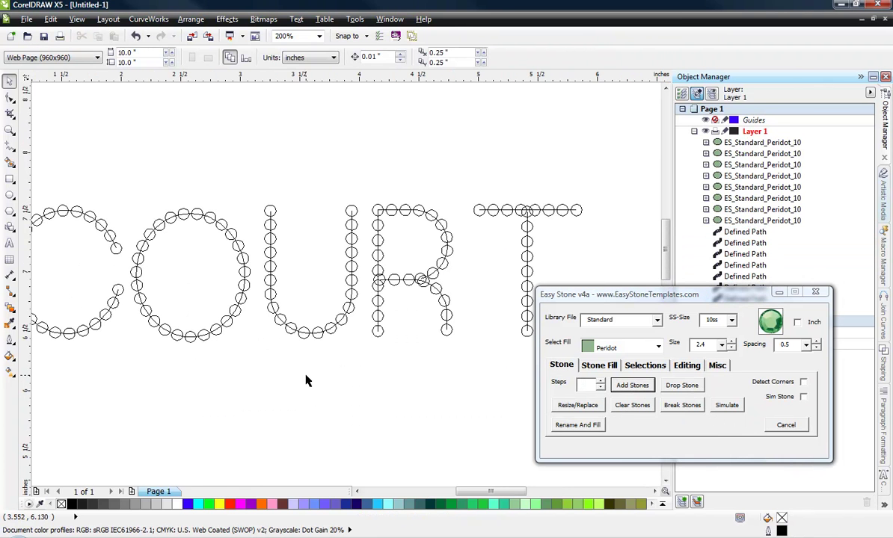
# Step: Switch from wireframe to a filled display view and remove the black fill from the letter O's path
pyautogui.click(77, 18)
pyautogui.click(114, 90)
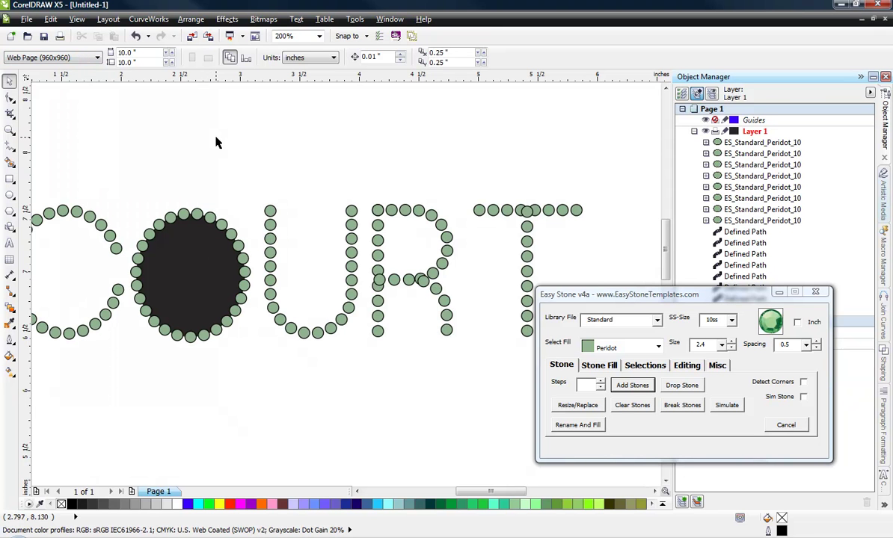
pyautogui.click(209, 271)
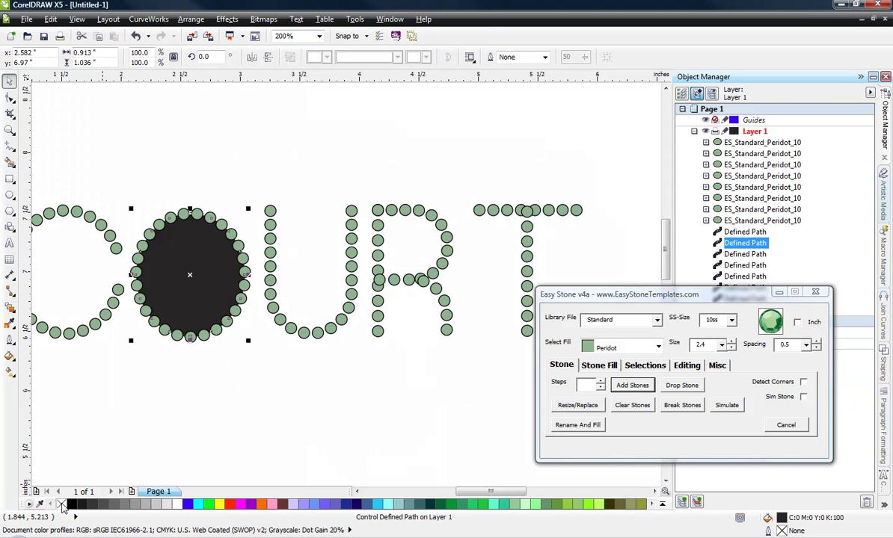
pyautogui.click(62, 504)
pyautogui.click(239, 410)
pyautogui.scroll(-1, 233, 407)
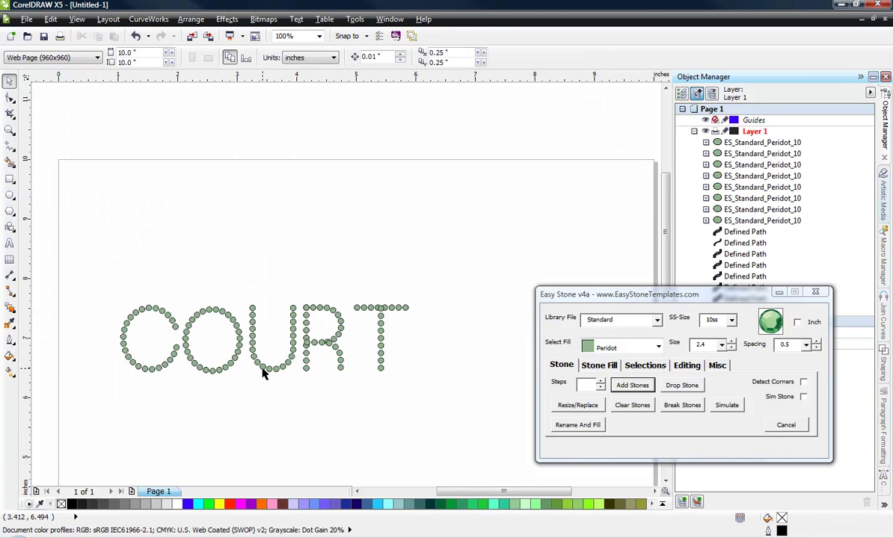
# Step: Break the stone blends of the whole COURT lettering into individual stones with Break Stones
pyautogui.scroll(2, 410, 329)
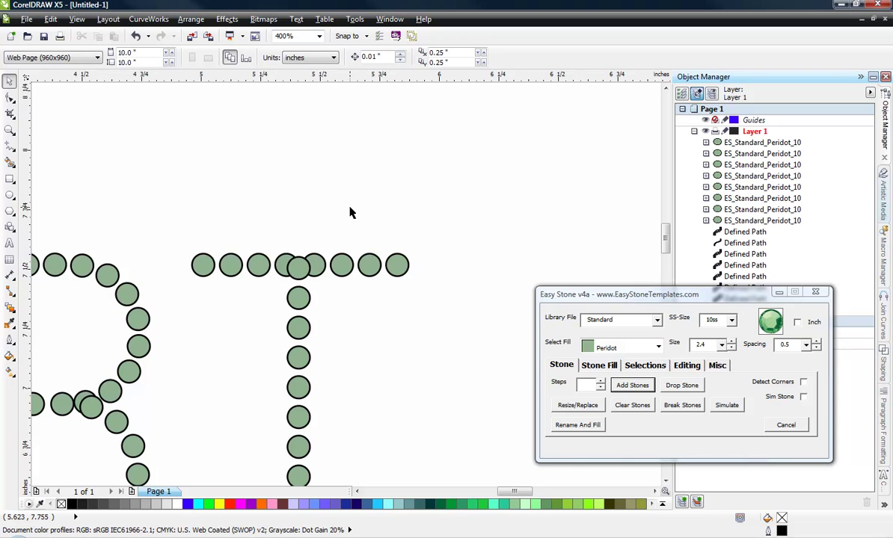
pyautogui.scroll(-1, 351, 211)
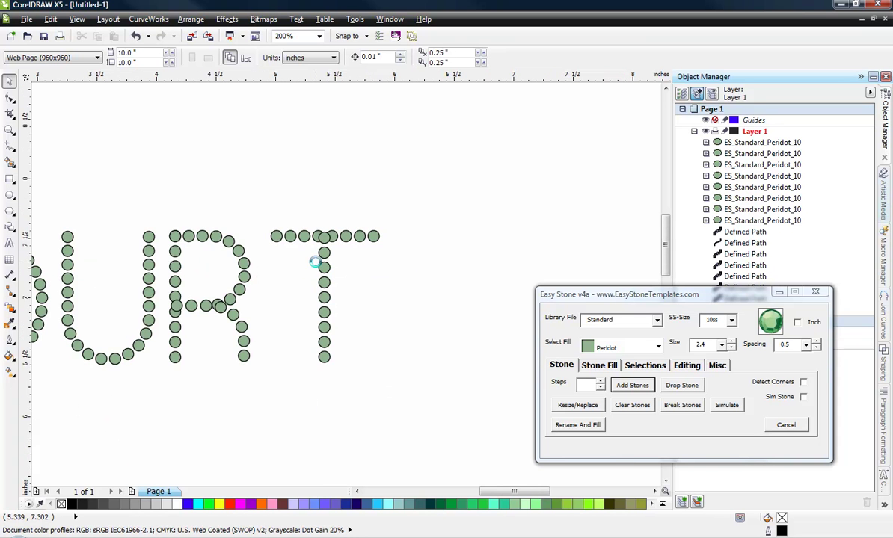
pyautogui.scroll(1, 315, 262)
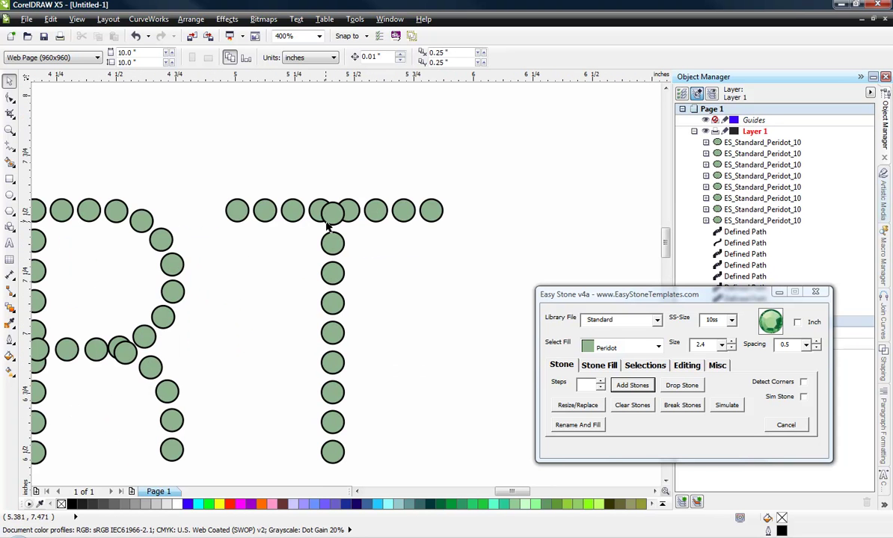
pyautogui.scroll(-1, 390, 226)
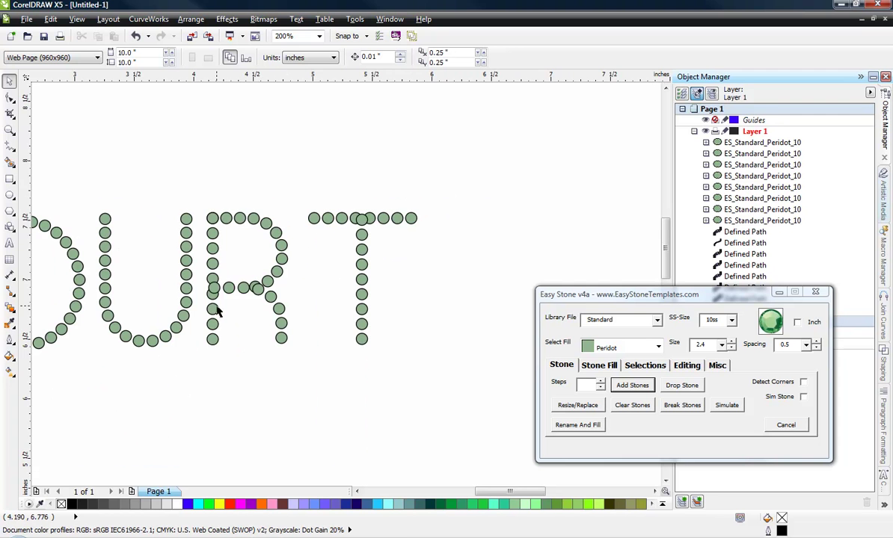
pyautogui.scroll(-1, 225, 308)
pyautogui.moveTo(434, 208); pyautogui.dragTo(45, 377)
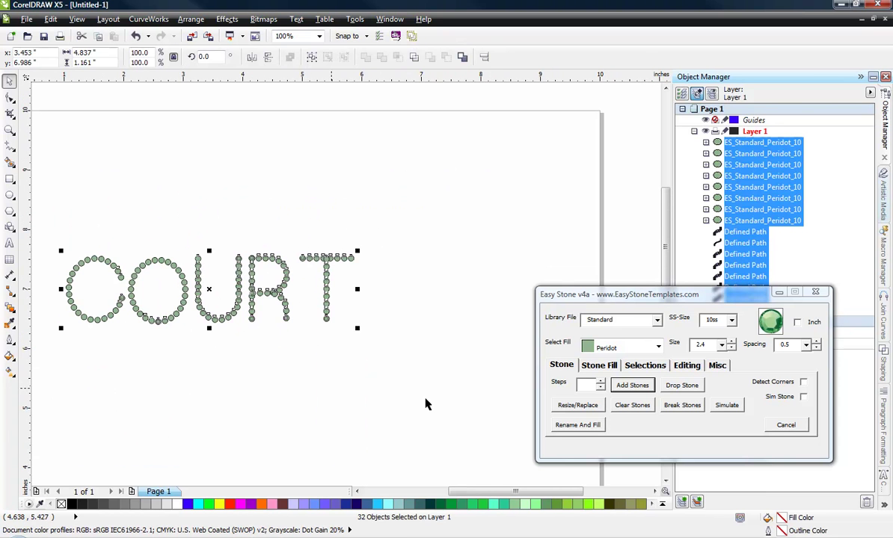
pyautogui.click(672, 409)
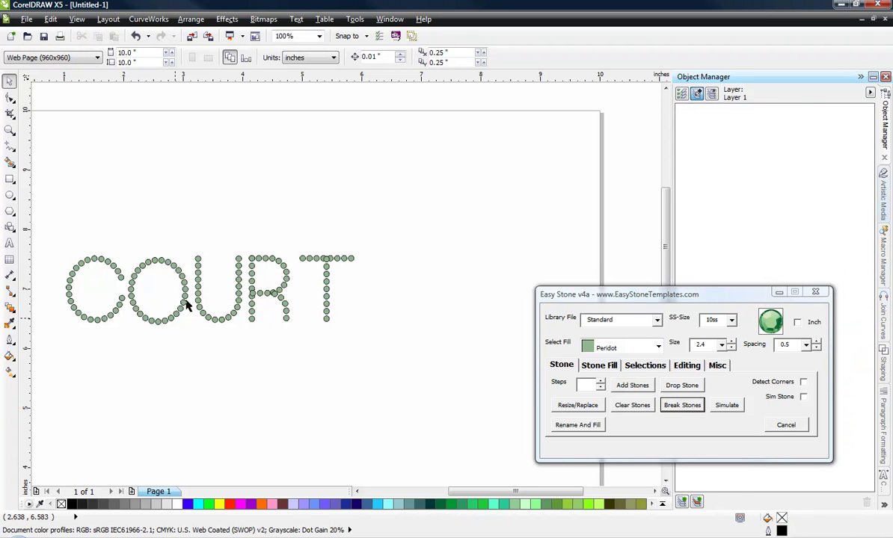
# Step: Run Check Spacing on all the COURT stones and delete the overlapping stones it finds
pyautogui.moveTo(48, 208); pyautogui.dragTo(374, 366)
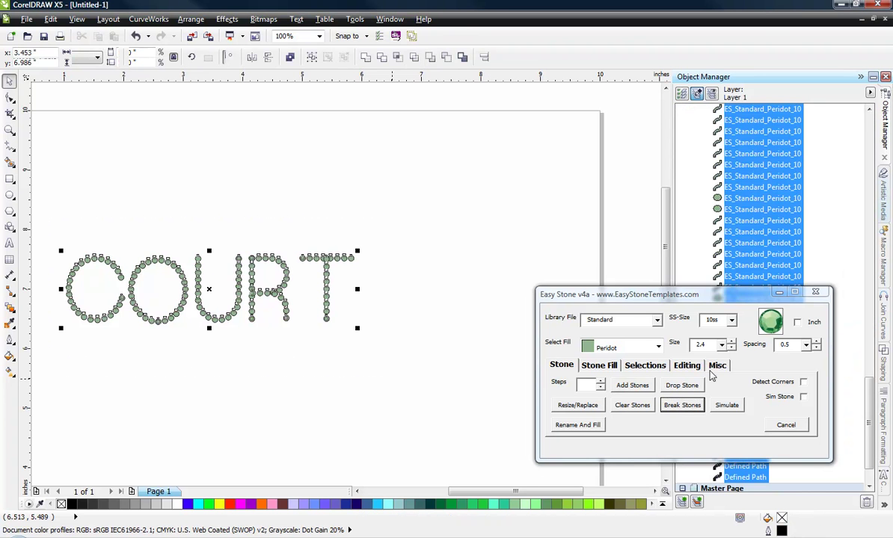
pyautogui.click(687, 366)
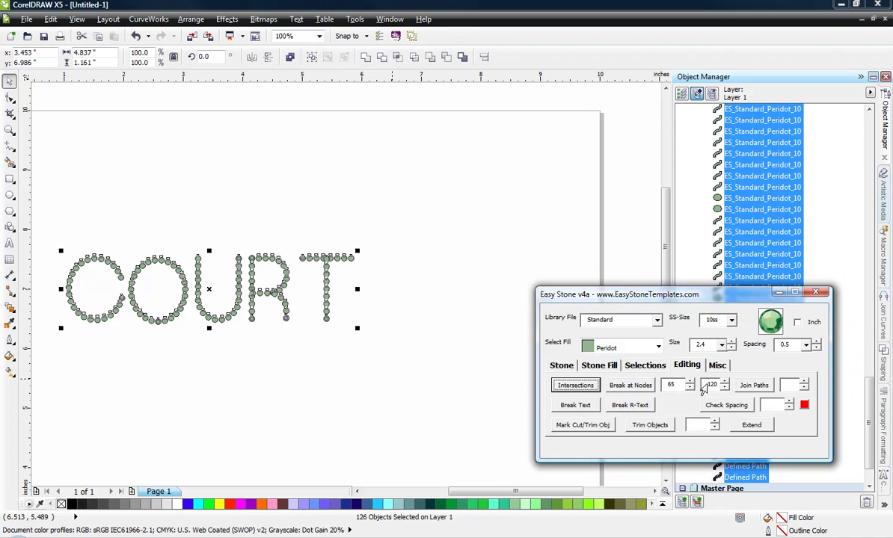
pyautogui.click(740, 406)
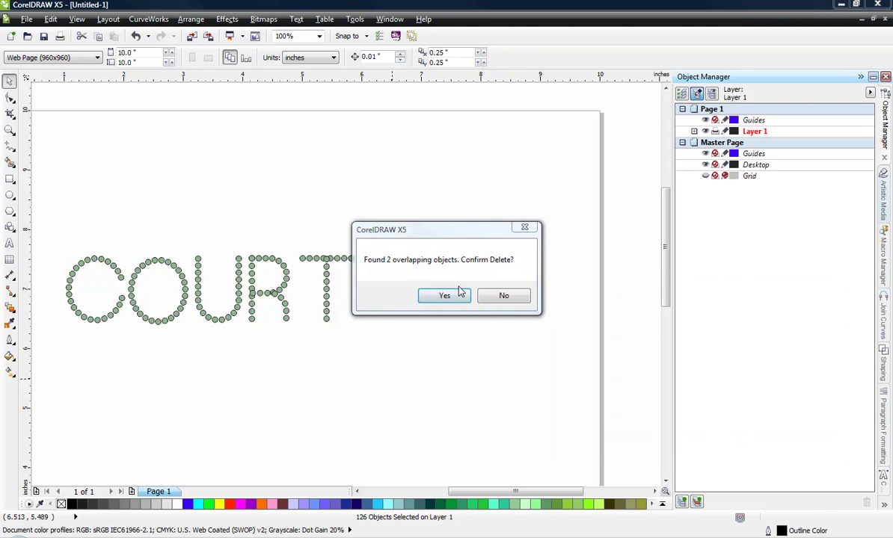
pyautogui.click(441, 296)
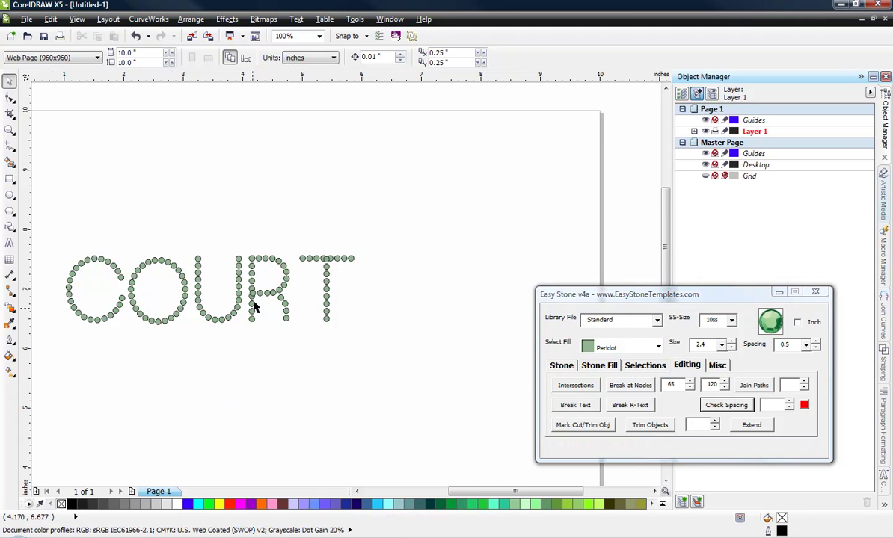
# Step: Delete the stone overlapping the R's stem at its middle bar and the stem stone overlapping the T's crossbar
pyautogui.scroll(2, 253, 301)
pyautogui.scroll(1, 252, 301)
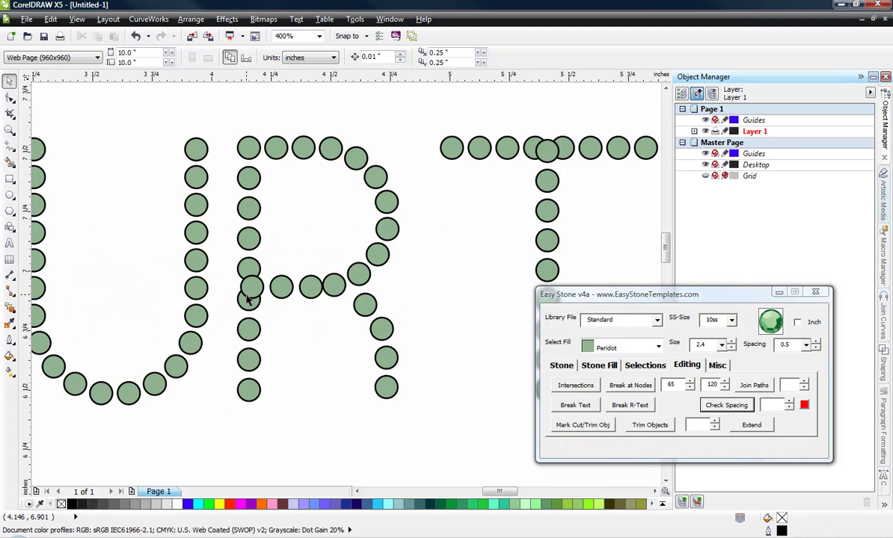
pyautogui.click(256, 288)
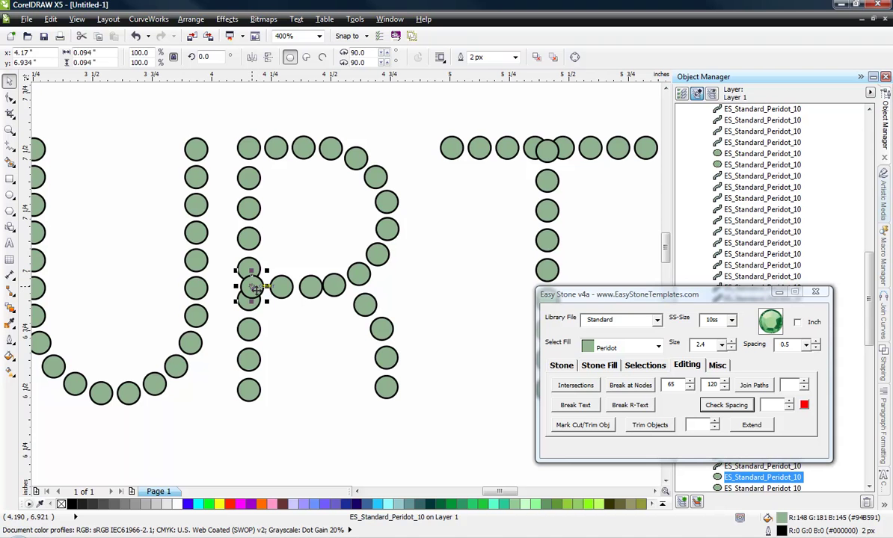
pyautogui.press('Delete')
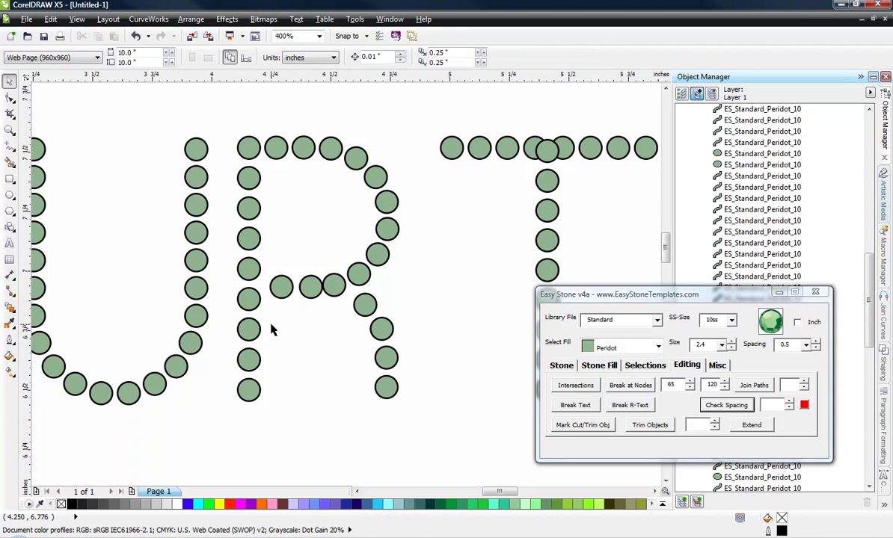
pyautogui.click(545, 148)
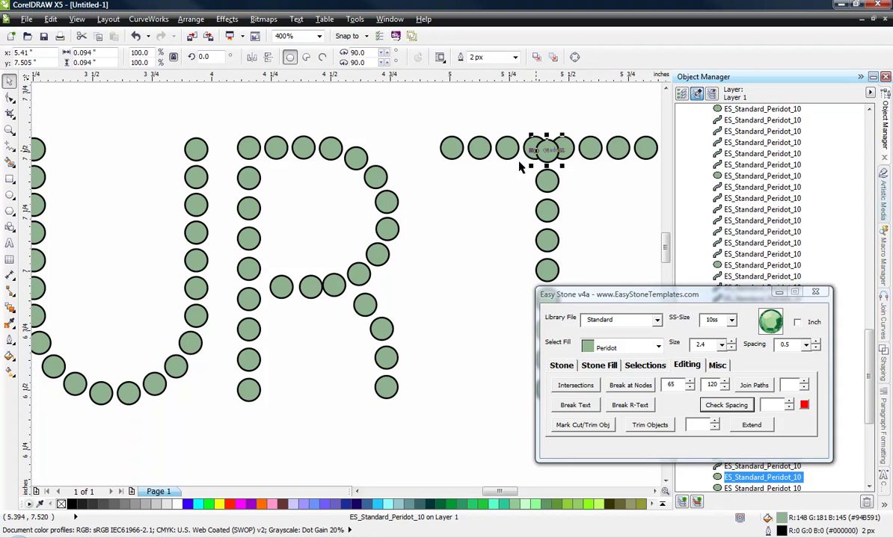
pyautogui.press('Delete')
# Step: Move the uppermost stone of the T's stem up to sit just below the crossbar, keeping it vertically in line
pyautogui.scroll(-3, 469, 201)
pyautogui.scroll(3, 470, 243)
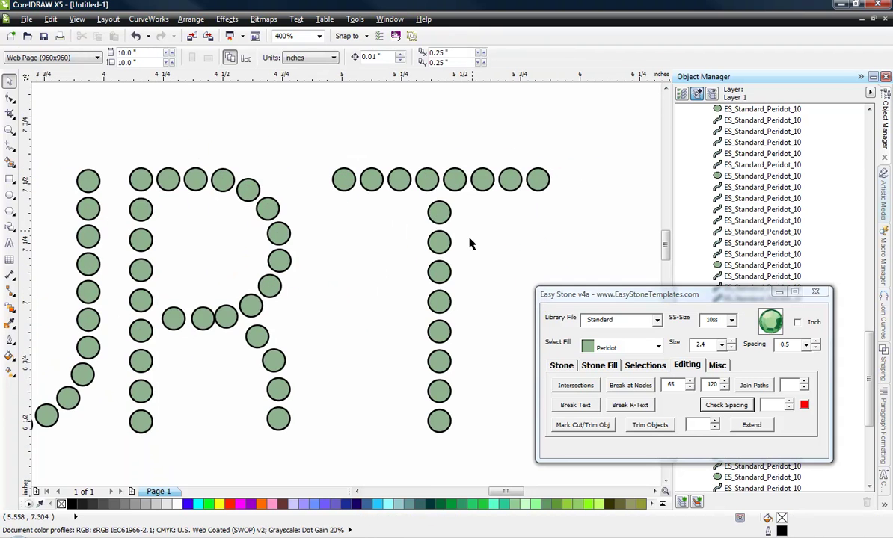
pyautogui.scroll(2, 445, 212)
pyautogui.click(435, 226)
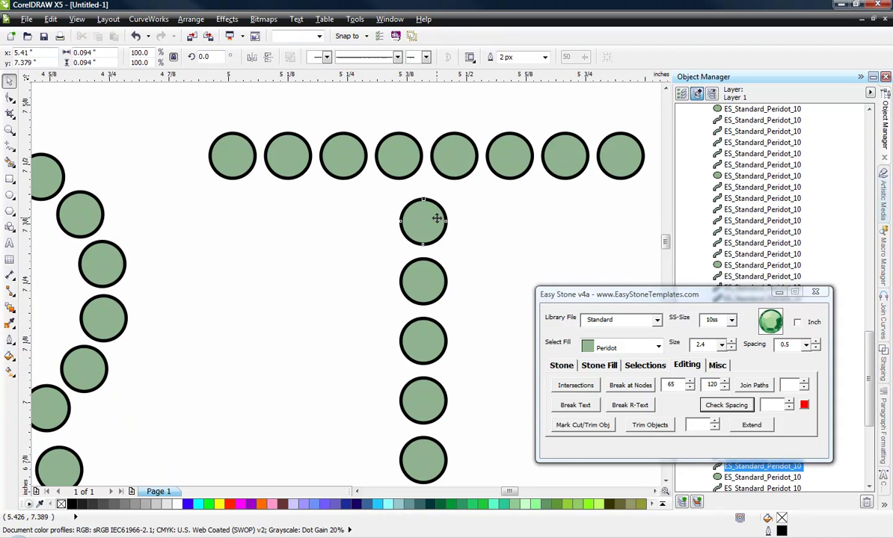
pyautogui.moveTo(433, 235); pyautogui.dragTo(435, 216)
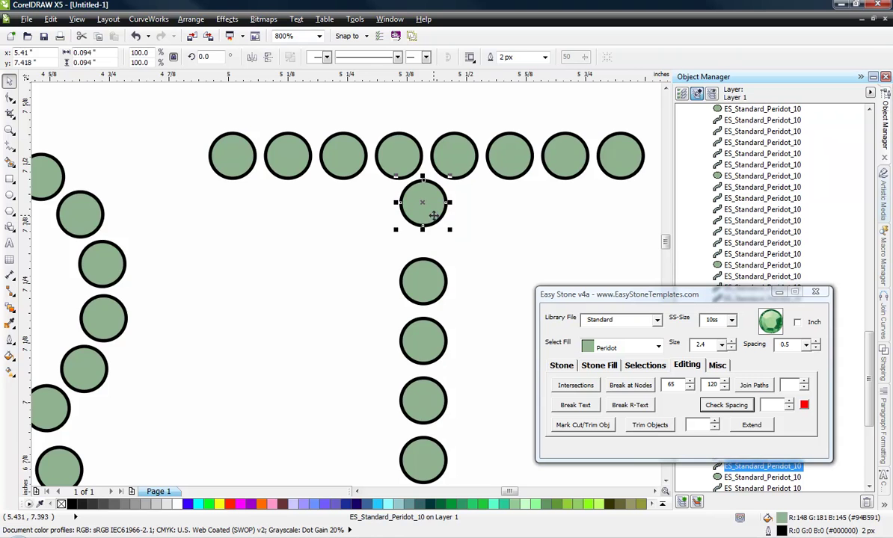
pyautogui.scroll(-1, 433, 215)
# Step: Try to distribute the stones of the T's crossbar evenly in the horizontal direction
pyautogui.moveTo(284, 141); pyautogui.dragTo(527, 204)
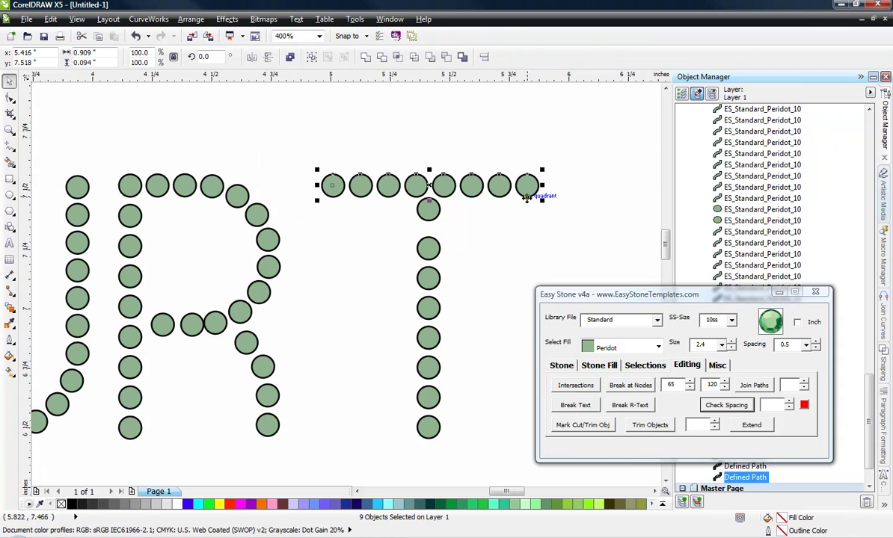
pyautogui.hotkey('shift', 'p')
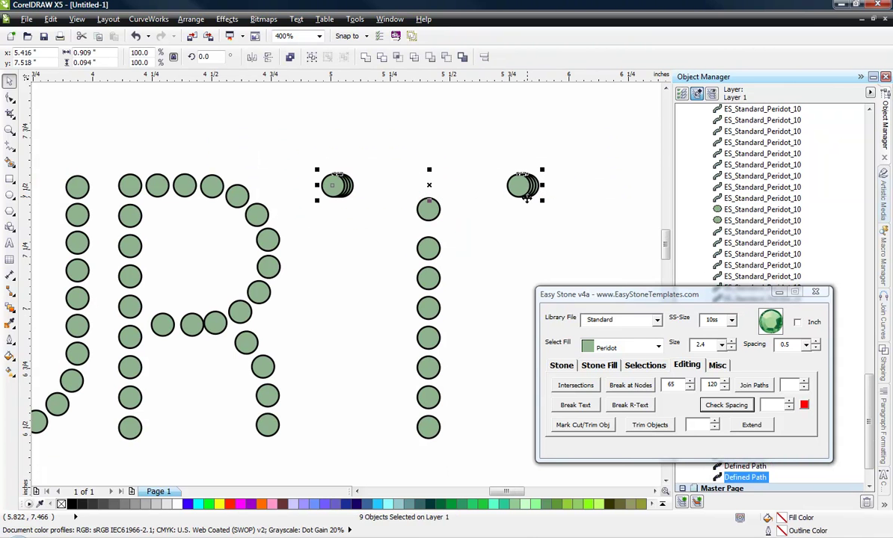
pyautogui.hotkey('ctrl', 'z')
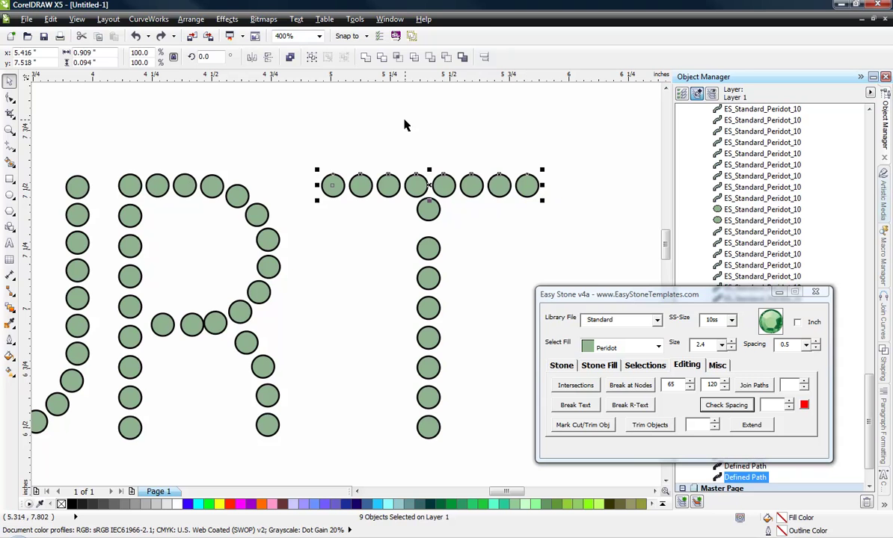
pyautogui.click(548, 199)
# Step: Switch the display to Wireframe to expose the paths running through the stones
pyautogui.scroll(-2, 561, 199)
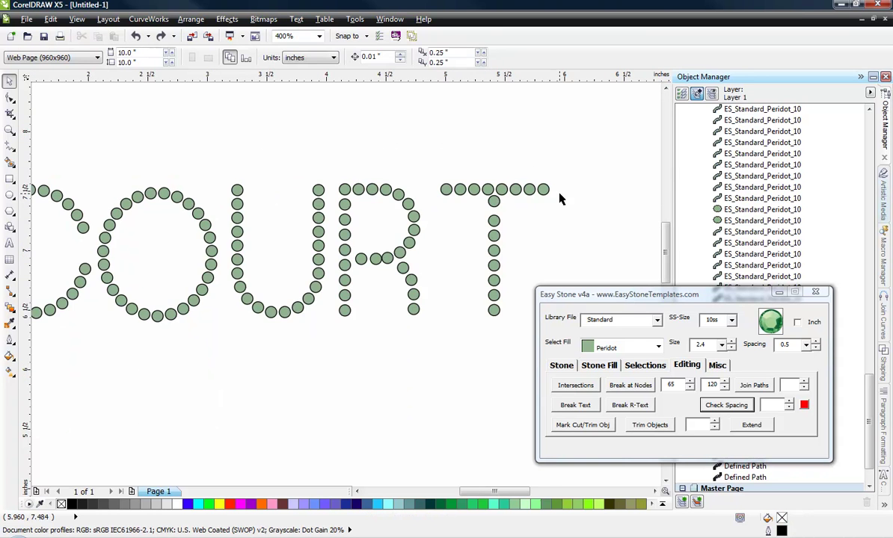
pyautogui.scroll(-2, 459, 170)
pyautogui.click(77, 20)
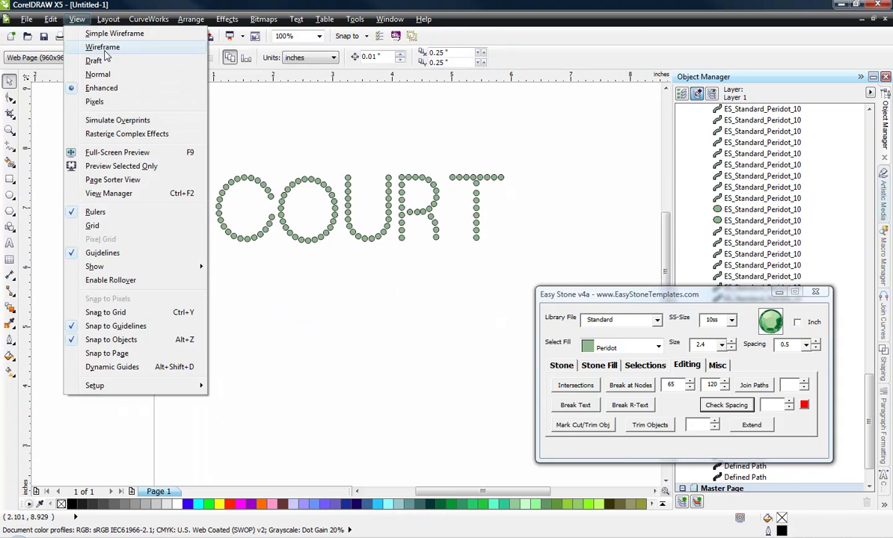
pyautogui.click(99, 45)
pyautogui.scroll(2, 316, 184)
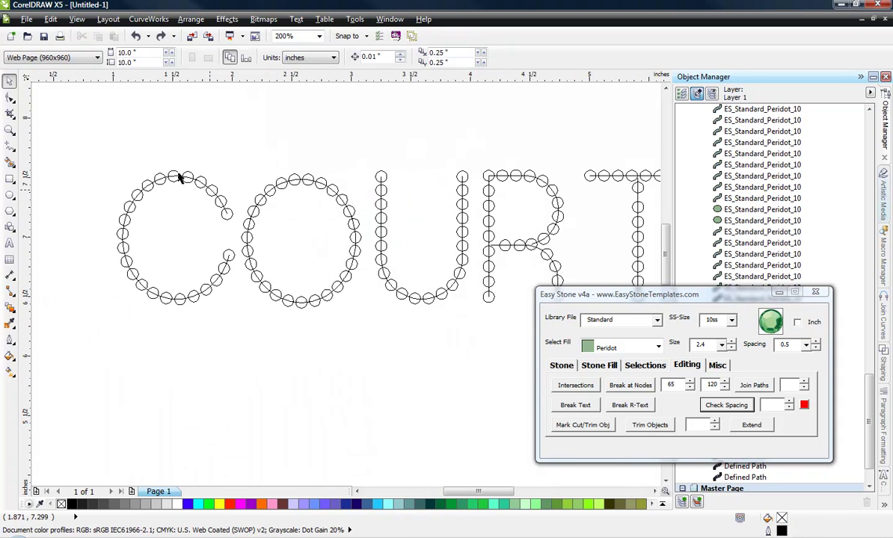
pyautogui.scroll(-2, 513, 249)
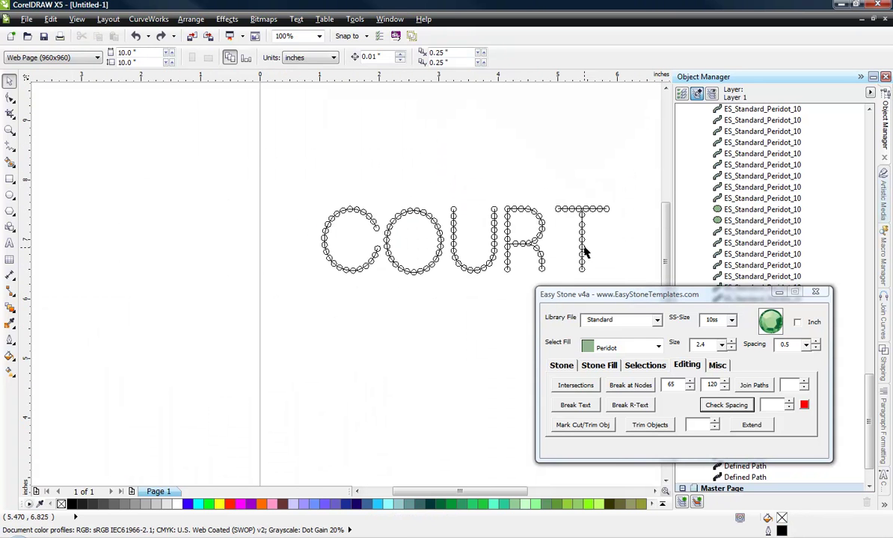
# Step: Select only the defined paths within the COURT lettering, move them away from the stones and delete them
pyautogui.moveTo(610, 157); pyautogui.dragTo(293, 308)
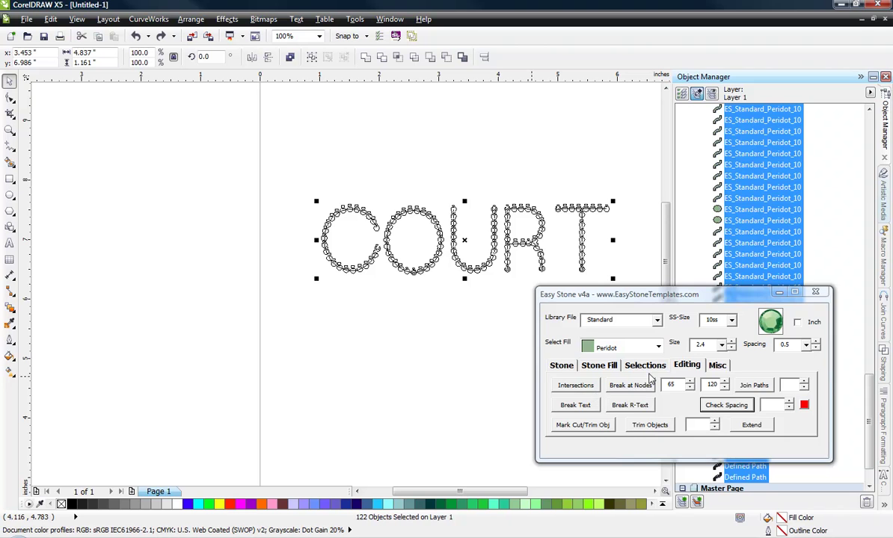
pyautogui.click(647, 366)
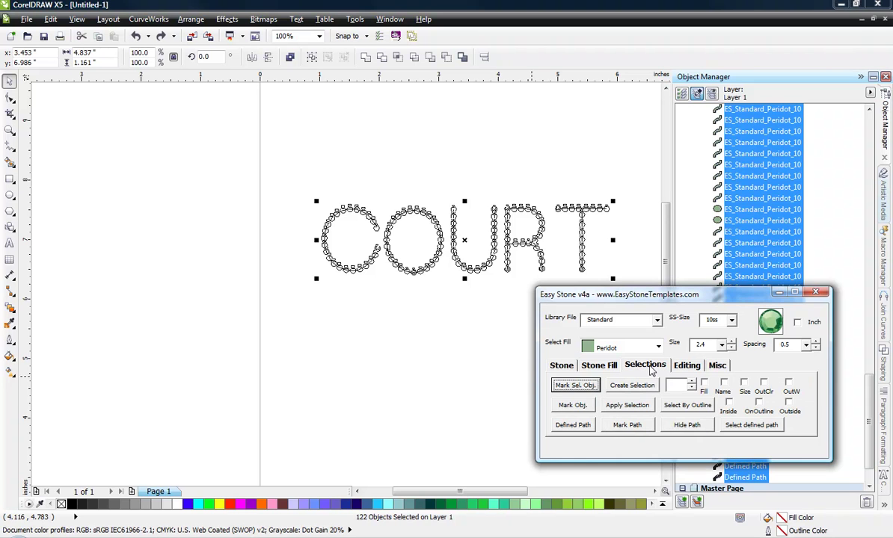
pyautogui.click(762, 431)
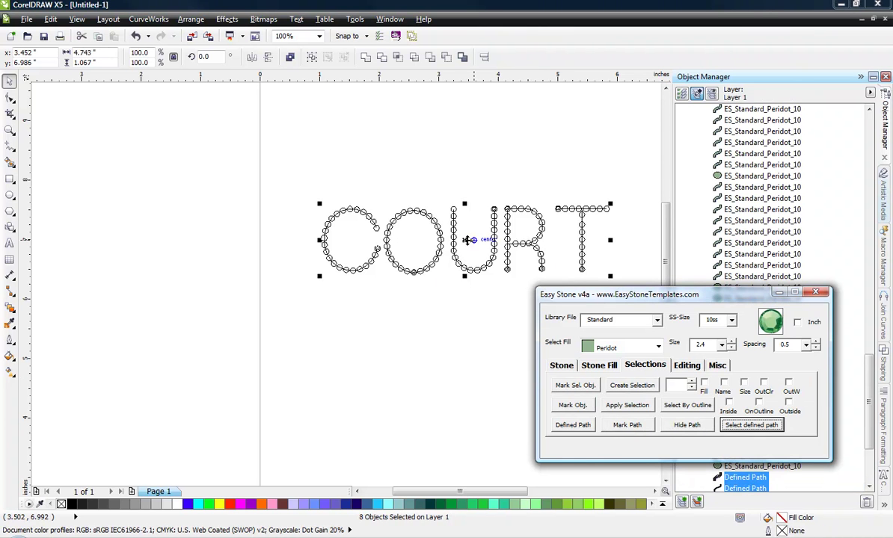
pyautogui.moveTo(438, 226); pyautogui.dragTo(230, 373)
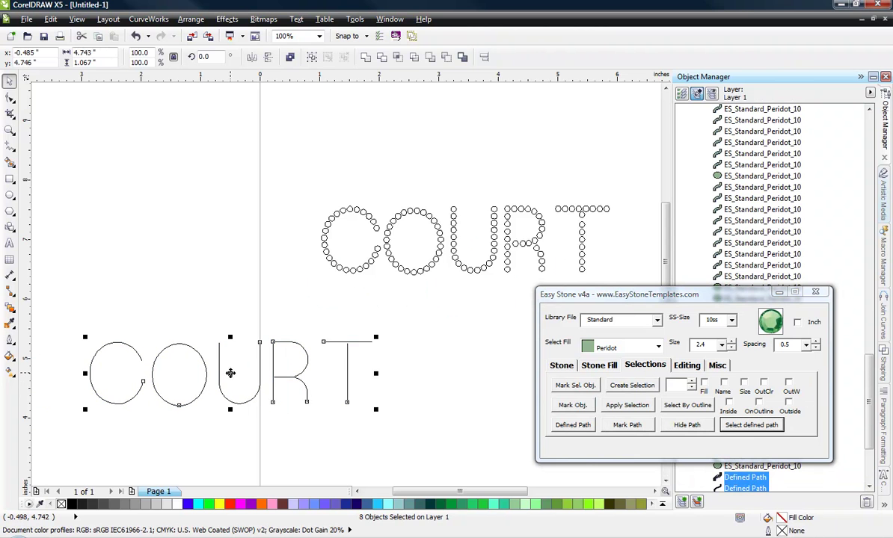
pyautogui.press('Delete')
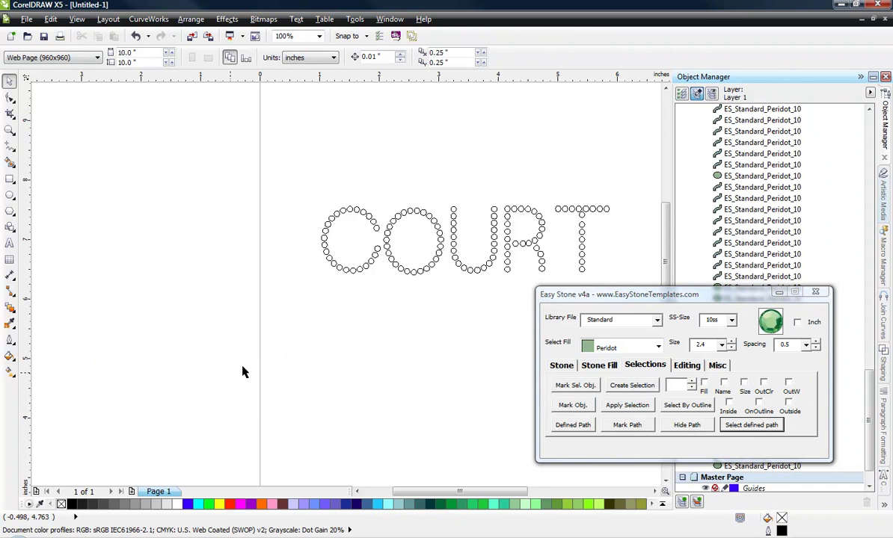
# Step: Group the eight stones that form the T's crossbar
pyautogui.scroll(5, 576, 245)
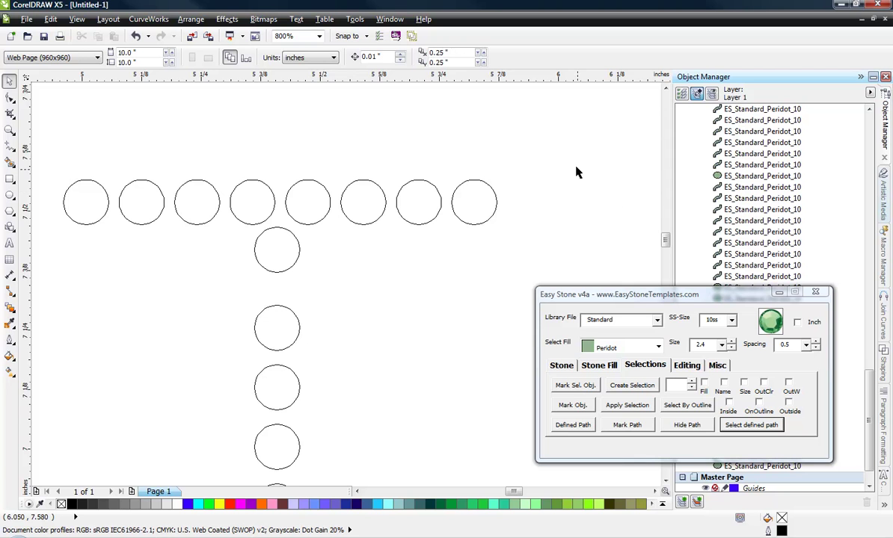
pyautogui.scroll(-1, 533, 204)
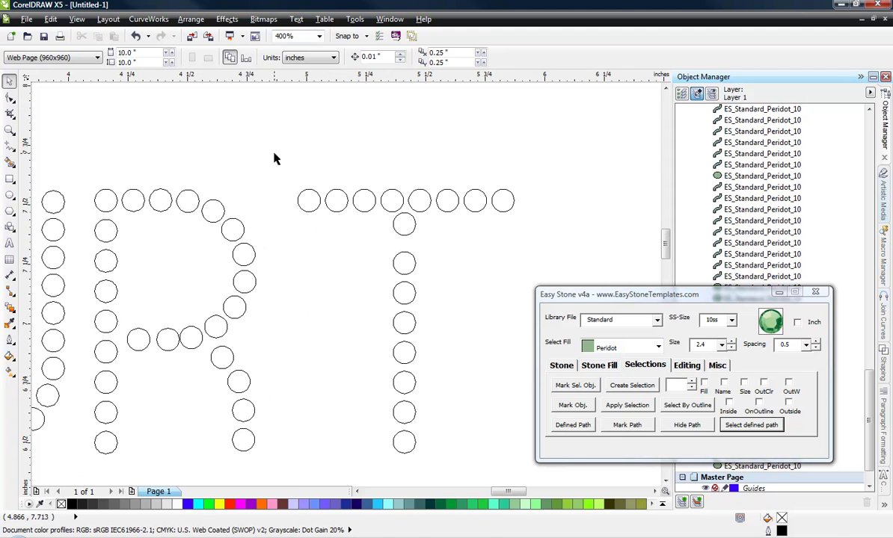
pyautogui.moveTo(273, 155); pyautogui.dragTo(545, 225)
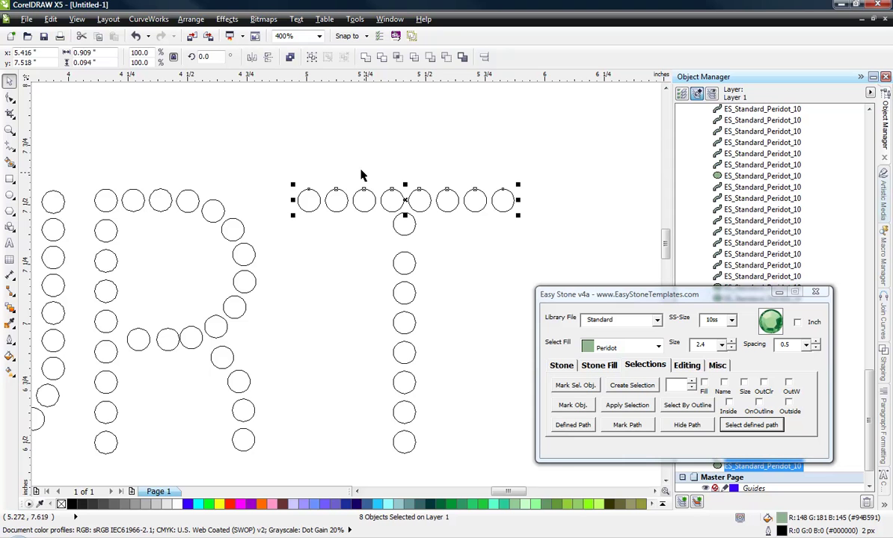
pyautogui.rightClick(446, 201)
pyautogui.click(458, 233)
pyautogui.click(329, 375)
# Step: Centre the T's stem stones horizontally on the grouped crossbar
pyautogui.moveTo(386, 462); pyautogui.dragTo(451, 212)
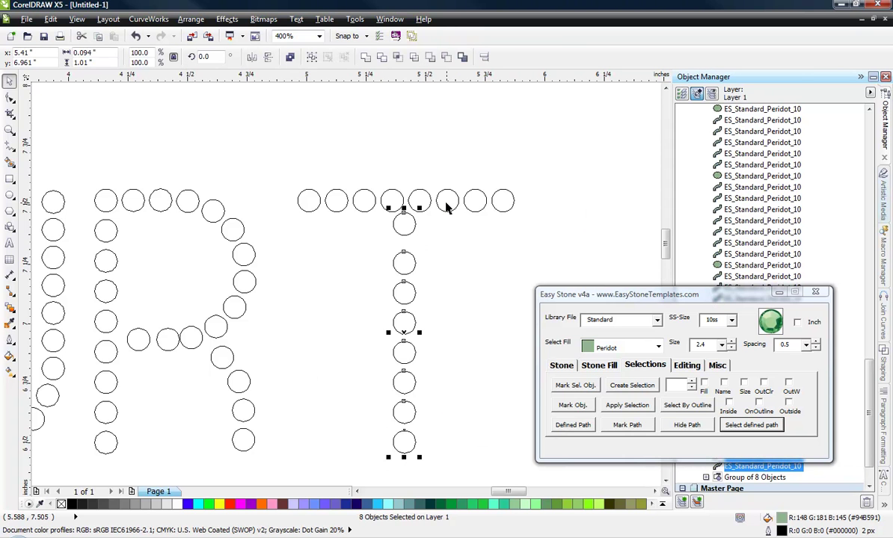
pyautogui.keyDown('shift'); pyautogui.click(447, 203); pyautogui.keyUp('shift')
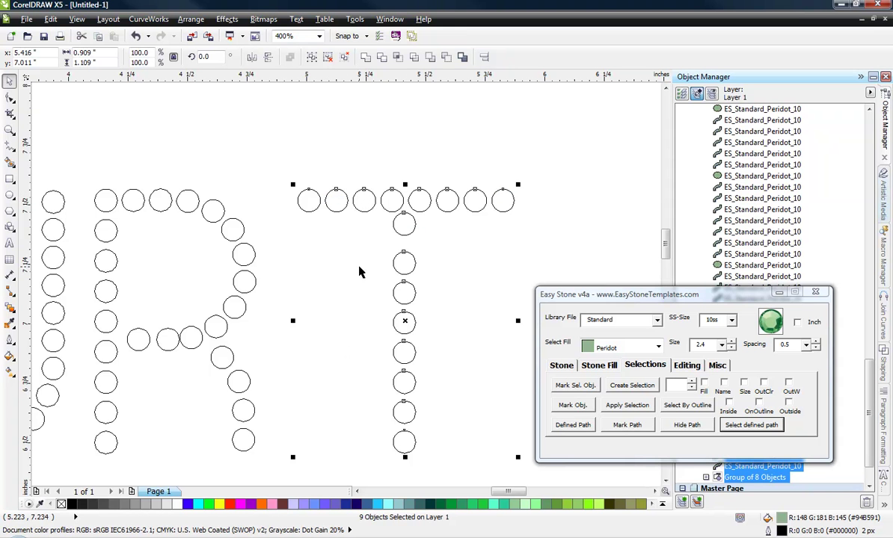
pyautogui.press('c')
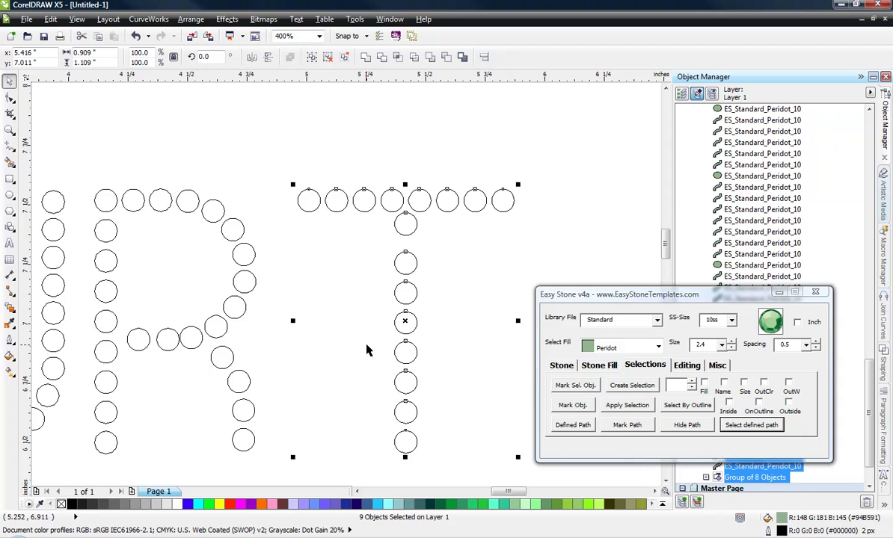
pyautogui.hotkey('ctrl', 'z')
pyautogui.press('c')
pyautogui.press('Escape')
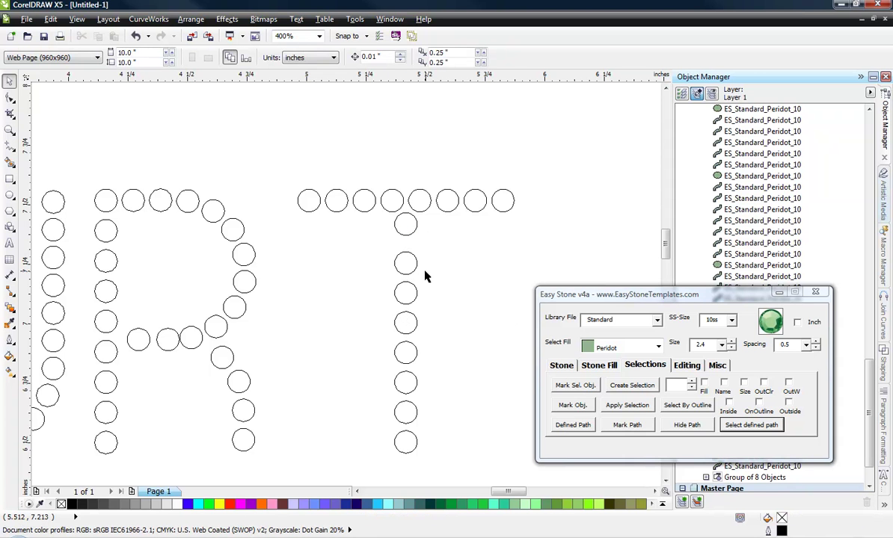
# Step: Distribute the eight stones of the T's stem evenly in the vertical direction
pyautogui.moveTo(384, 468); pyautogui.dragTo(430, 212)
pyautogui.scroll(-1, 430, 212)
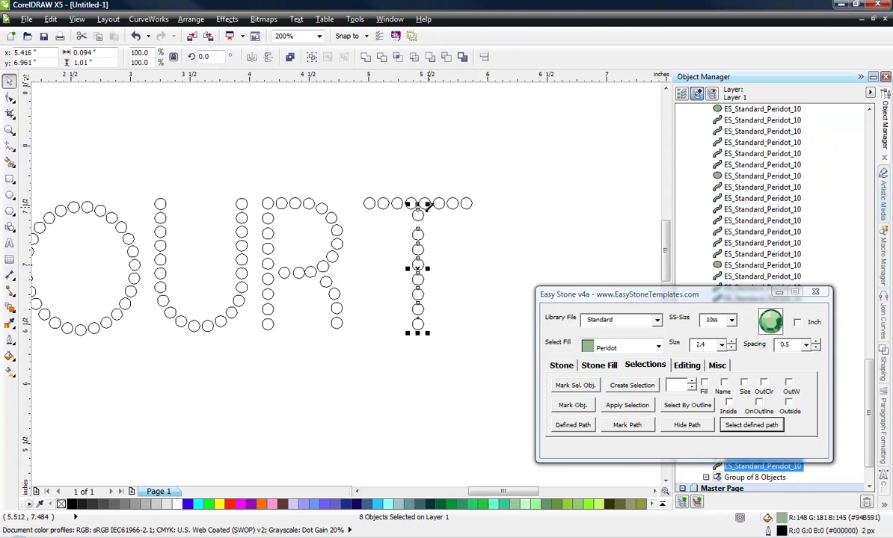
pyautogui.click(473, 284)
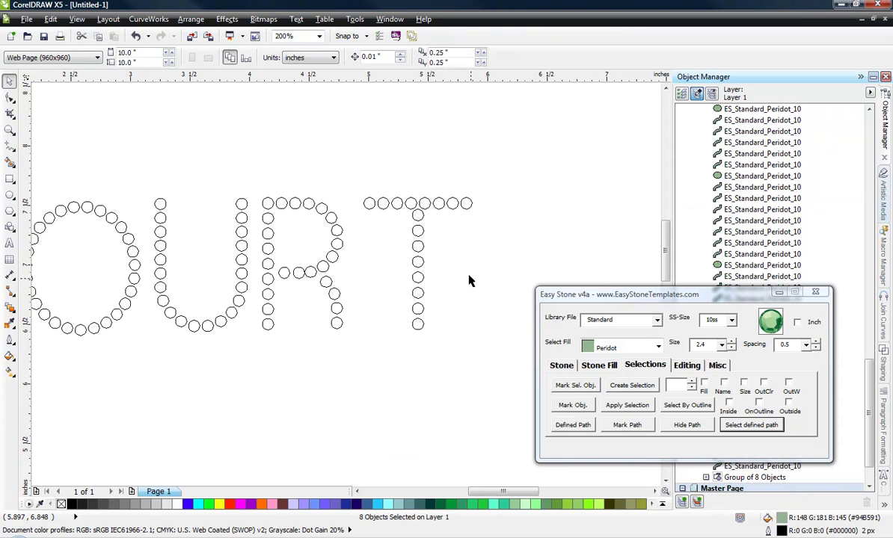
# Step: Duplicate the uppermost stone of the T's stem about 0.03 inches below the original
pyautogui.scroll(2, 408, 213)
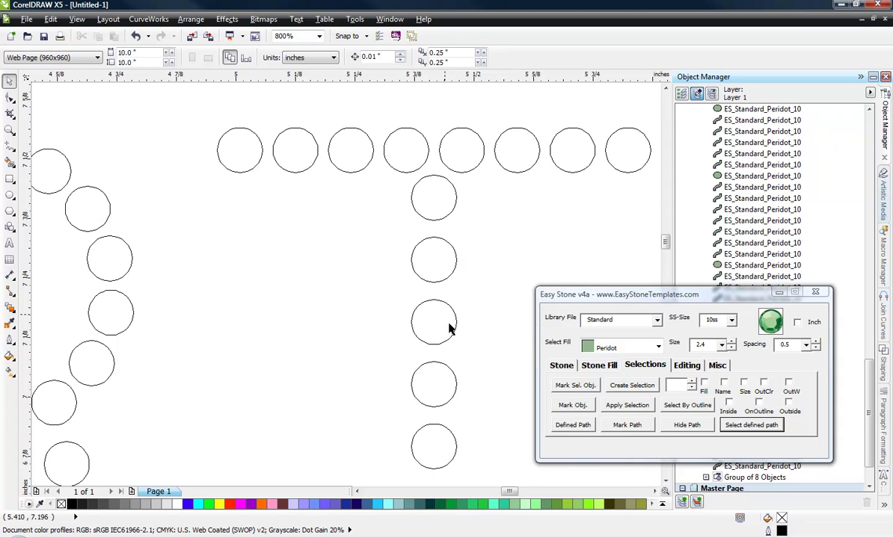
pyautogui.scroll(-1, 404, 269)
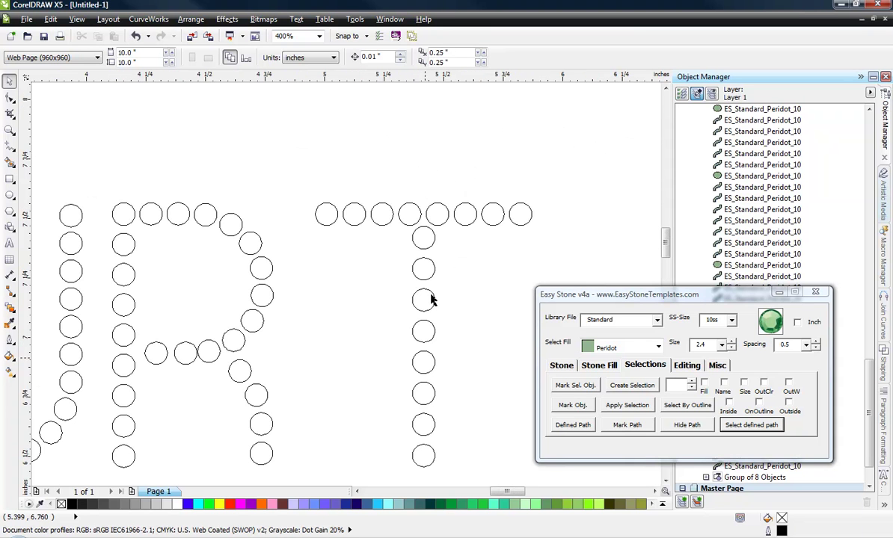
pyautogui.scroll(2, 420, 247)
pyautogui.click(415, 232)
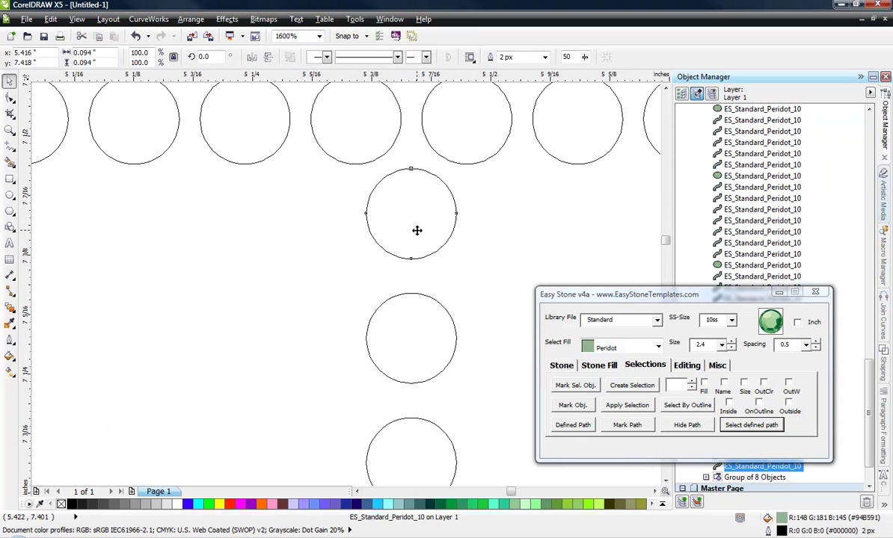
pyautogui.moveTo(417, 230); pyautogui.dragTo(411, 260)
# Step: Distribute the nine stones of the T's stem evenly in the vertical direction
pyautogui.scroll(-3, 411, 259)
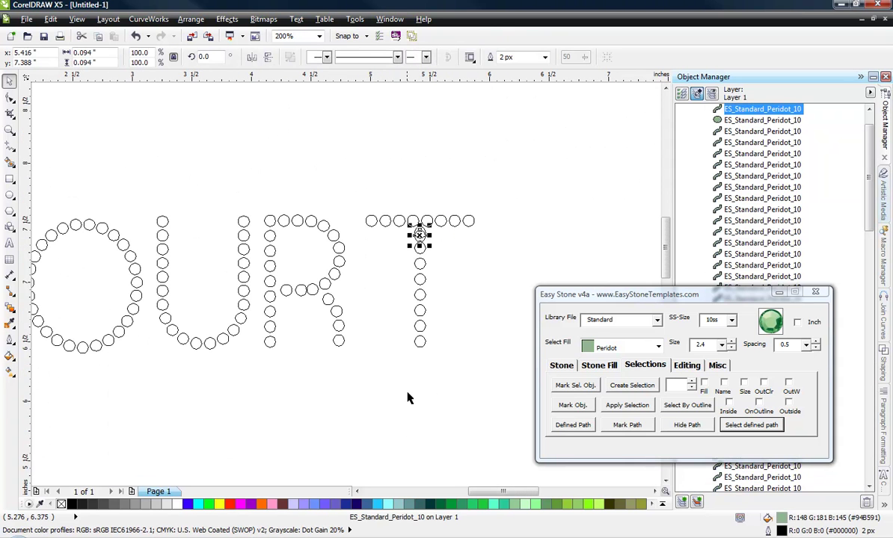
pyautogui.moveTo(415, 361); pyautogui.dragTo(436, 244)
pyautogui.moveTo(439, 227); pyautogui.dragTo(437, 228)
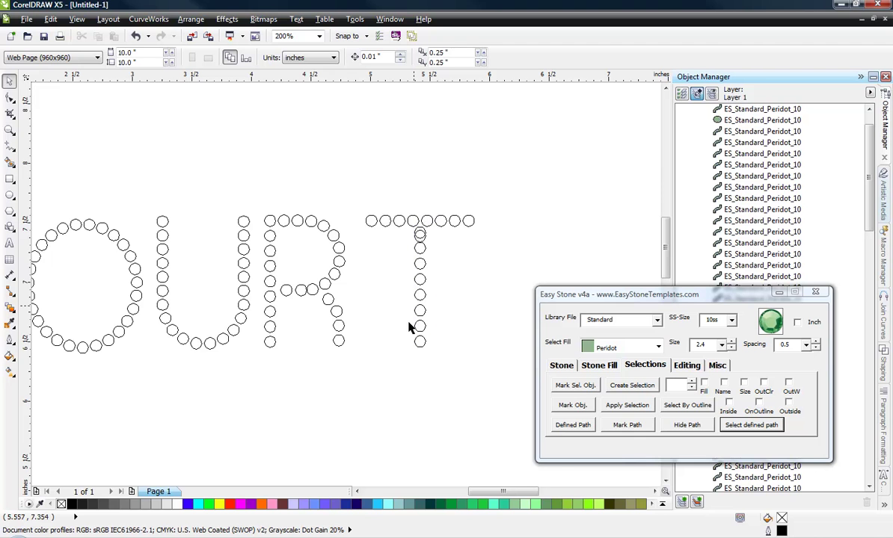
pyautogui.moveTo(398, 374); pyautogui.dragTo(452, 226)
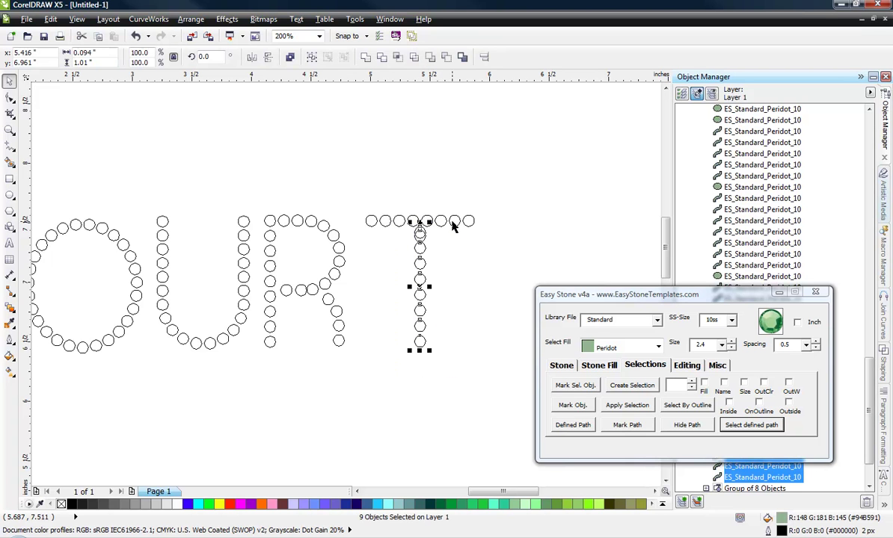
pyautogui.click(450, 363)
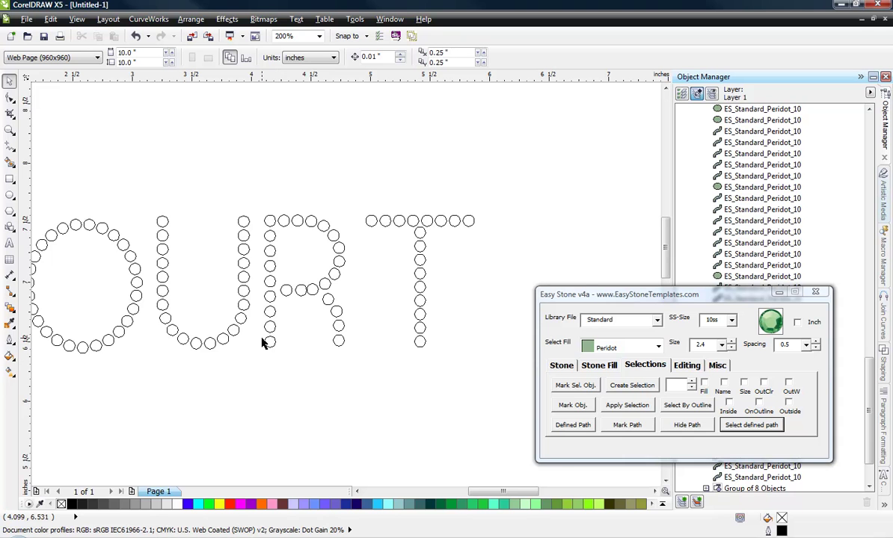
# Step: Move the two stones of the R's middle bar nearest the stem leftward to even out the gaps
pyautogui.scroll(2, 270, 303)
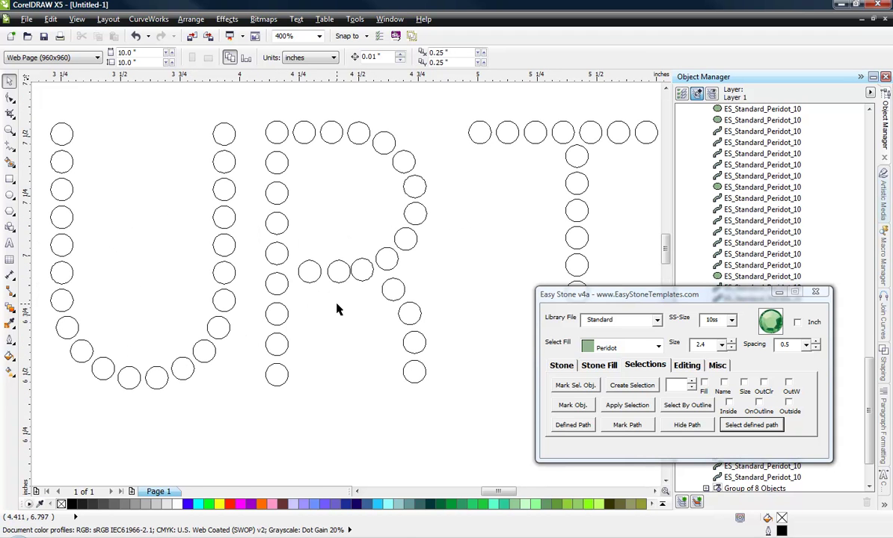
pyautogui.scroll(4, 321, 276)
pyautogui.moveTo(303, 283); pyautogui.dragTo(266, 275)
pyautogui.click(402, 281)
pyautogui.moveTo(402, 280); pyautogui.dragTo(390, 281)
pyautogui.scroll(-1, 390, 281)
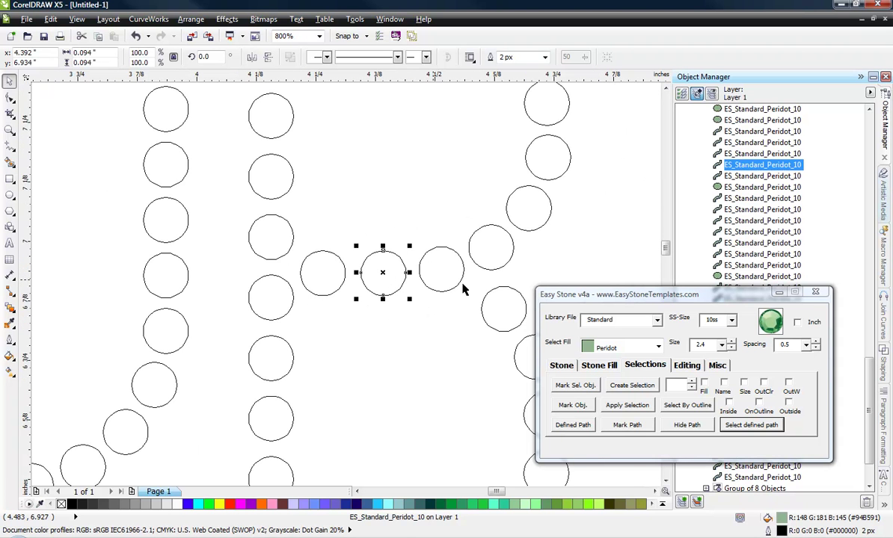
pyautogui.scroll(-1, 475, 281)
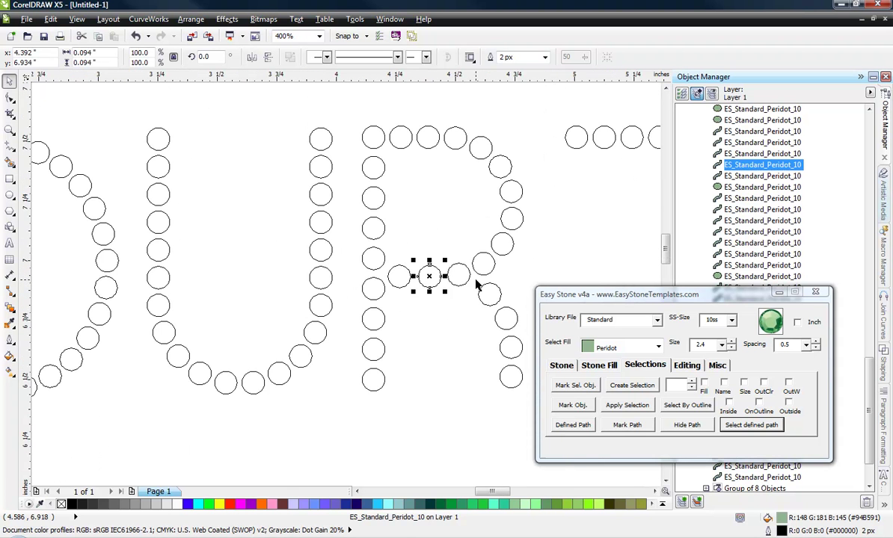
pyautogui.click(333, 449)
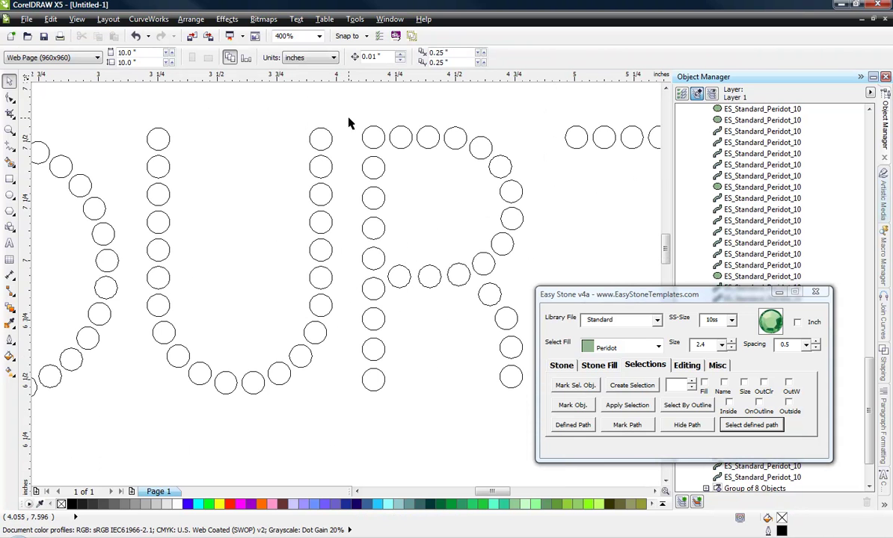
pyautogui.moveTo(350, 112); pyautogui.dragTo(397, 415)
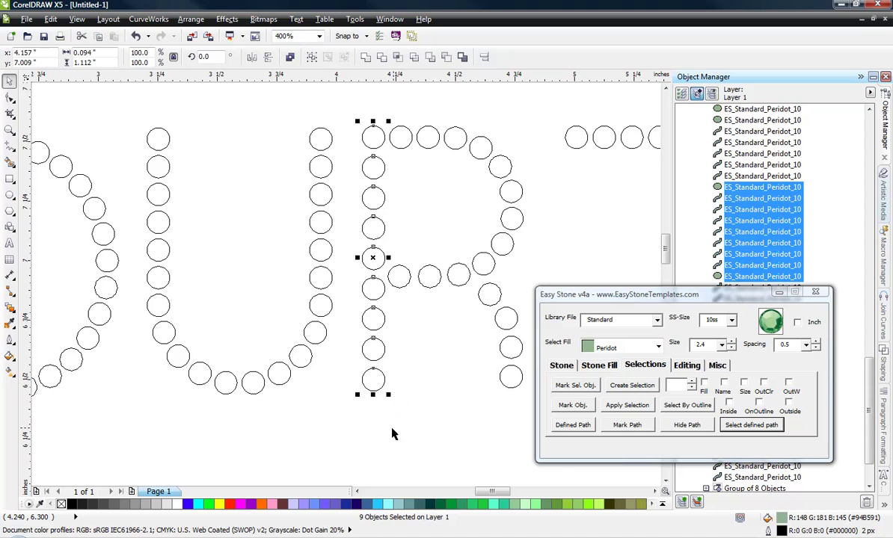
pyautogui.click(342, 429)
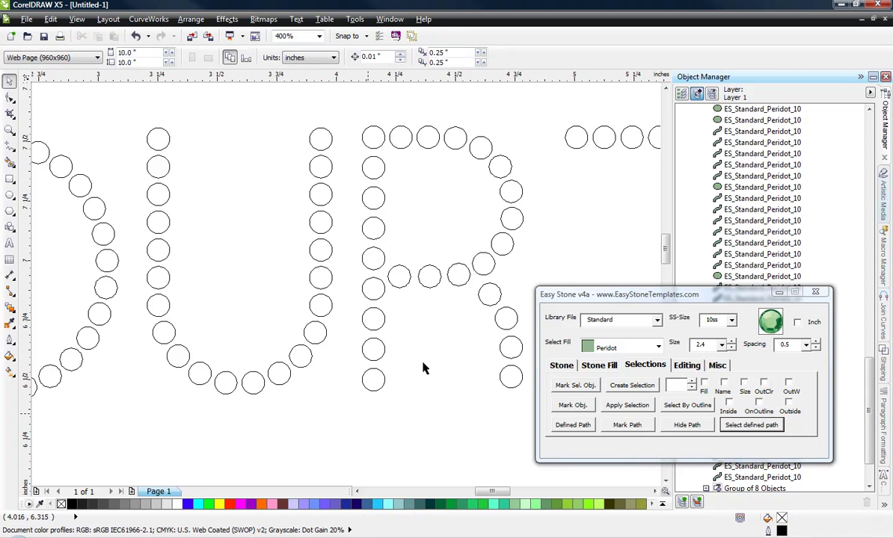
# Step: Shift the four stones of the R's diagonal leg 0.03 inches to the left
pyautogui.scroll(-3, 397, 311)
pyautogui.scroll(5, 409, 327)
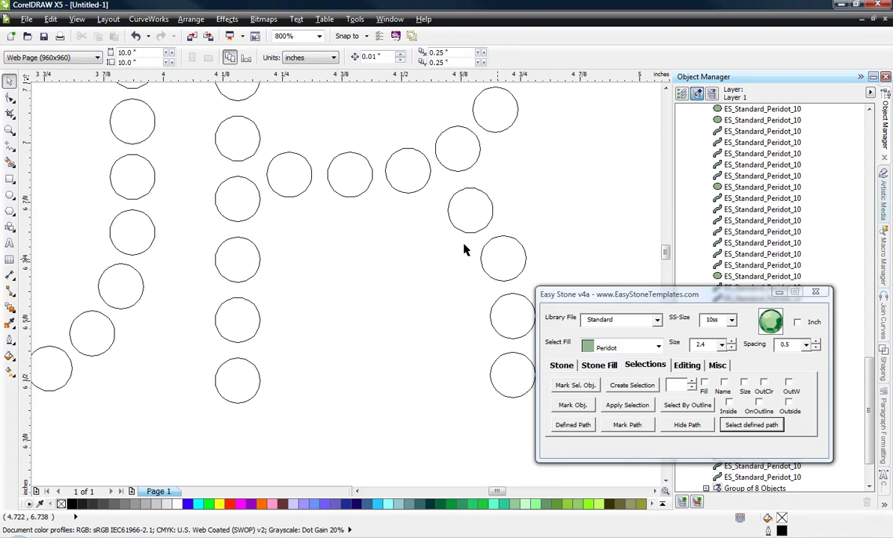
pyautogui.click(449, 204)
pyautogui.keyDown('shift'); pyautogui.click(508, 277); pyautogui.keyUp('shift')
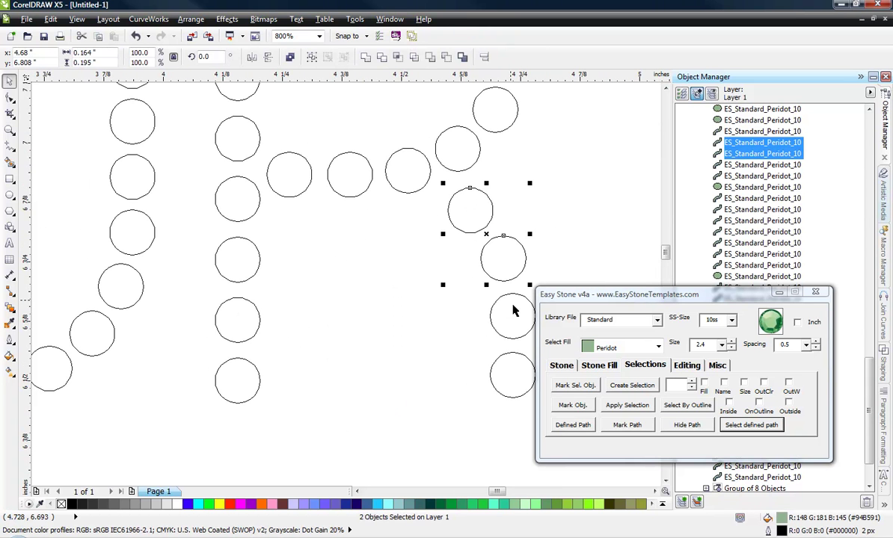
pyautogui.keyDown('shift'); pyautogui.click(513, 329); pyautogui.keyUp('shift')
pyautogui.keyDown('shift'); pyautogui.click(514, 369); pyautogui.keyUp('shift')
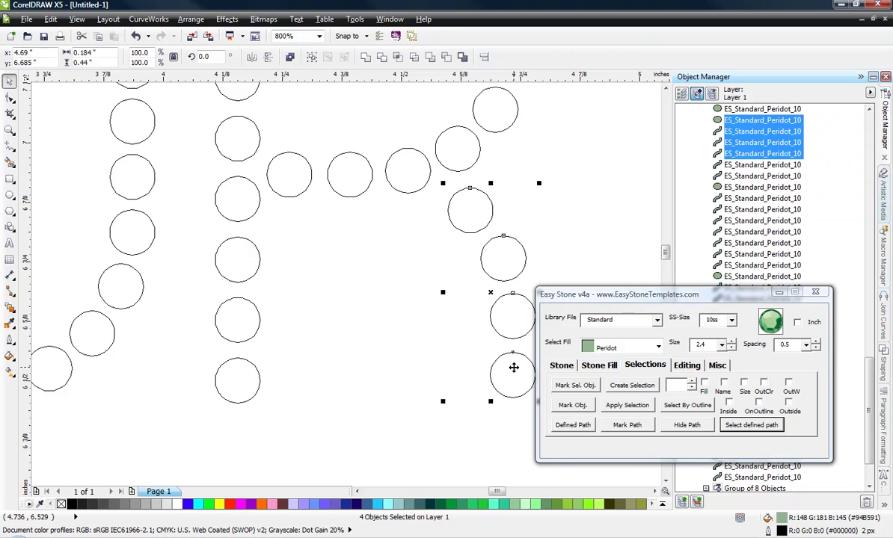
pyautogui.press('Left')
pyautogui.press('Left')
pyautogui.press('Left')
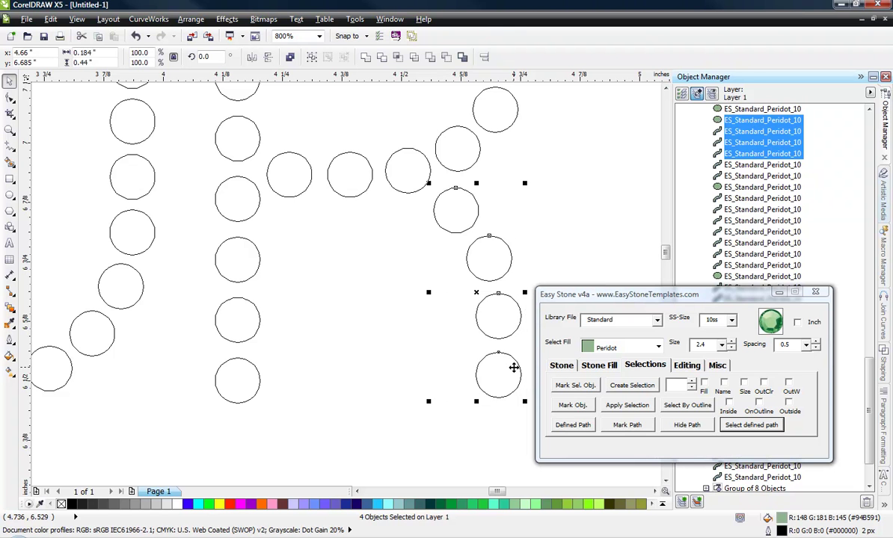
pyautogui.click(376, 416)
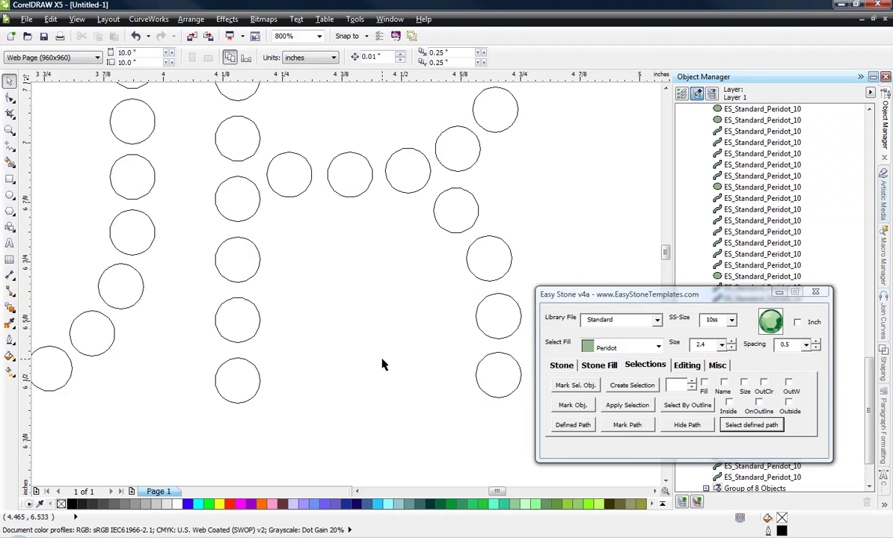
# Step: Display the COURT lettering in Normal view mode and inspect the whole filled word
pyautogui.scroll(-3, 383, 329)
pyautogui.click(80, 20)
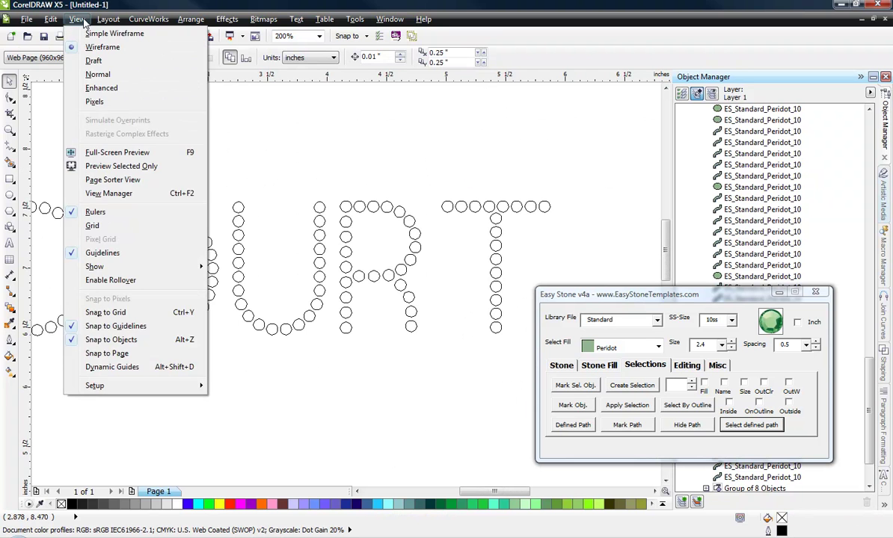
pyautogui.click(97, 74)
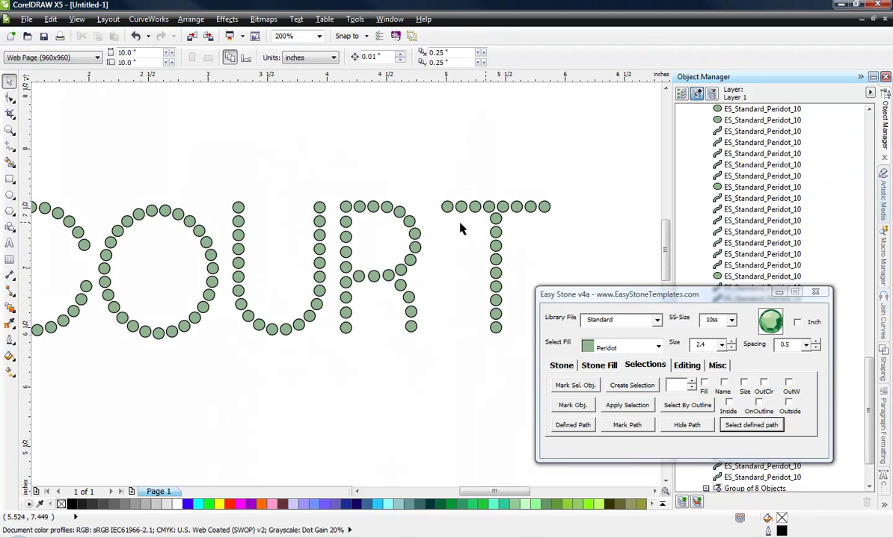
pyautogui.scroll(-1, 465, 346)
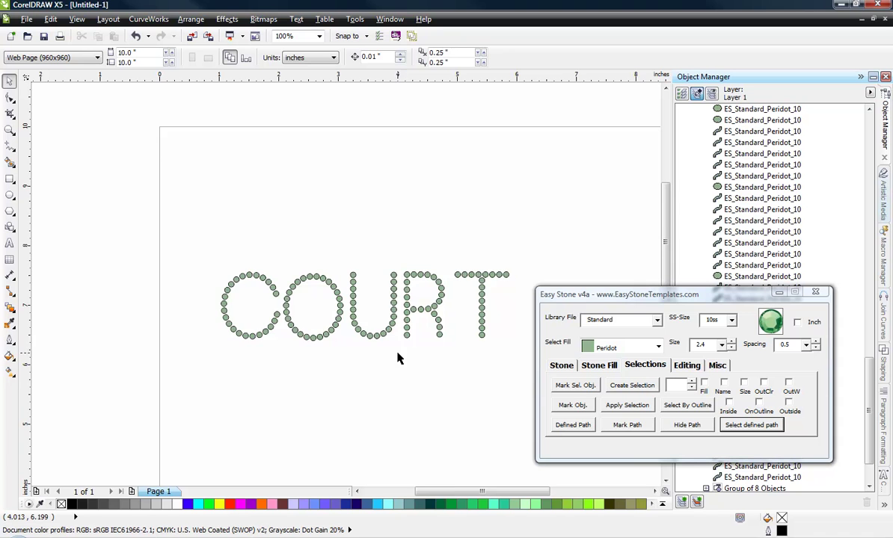
pyautogui.scroll(1, 414, 361)
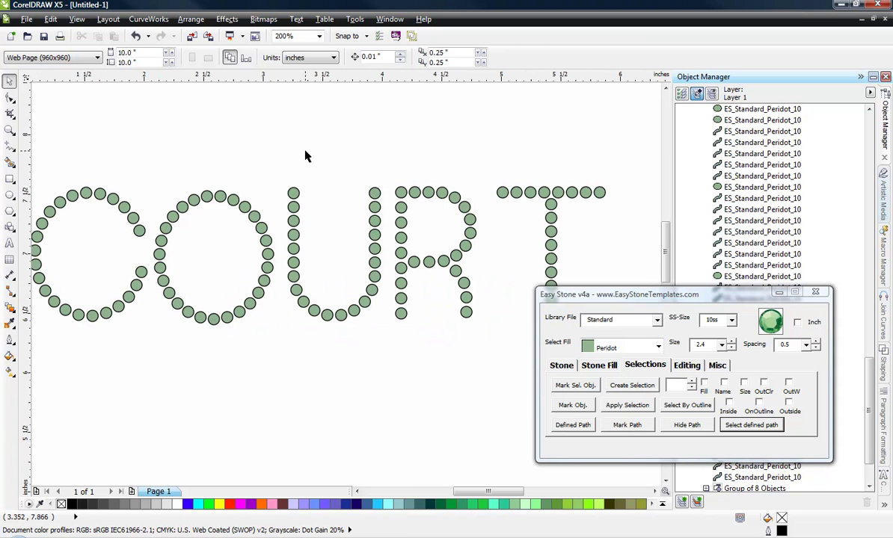
pyautogui.scroll(-1, 304, 156)
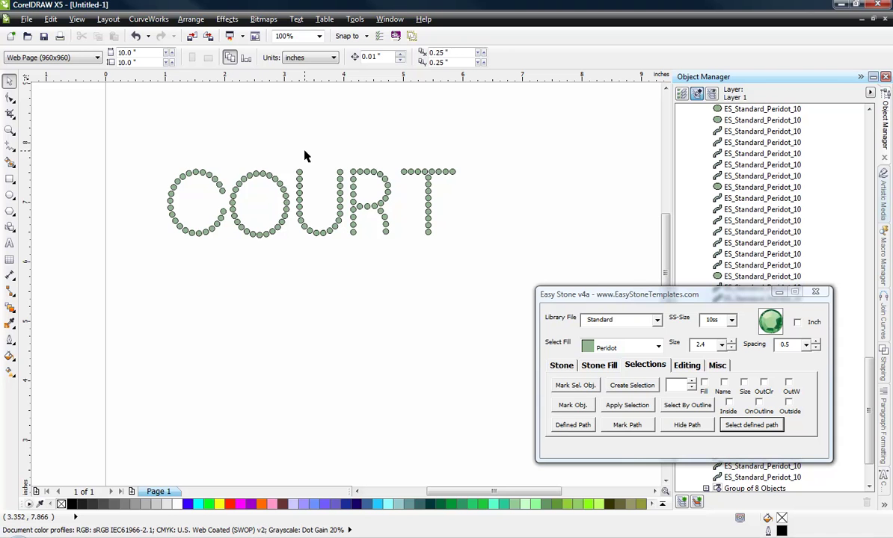